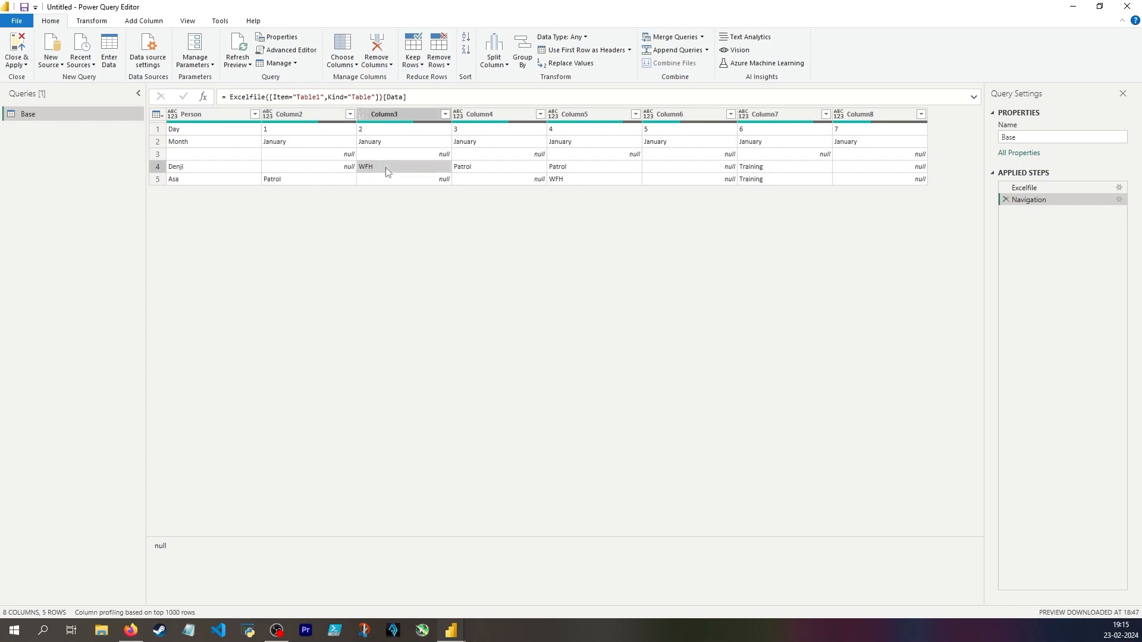
Examine the activity entries across the day columns for the two person rows of the Base query.
click(466, 168)
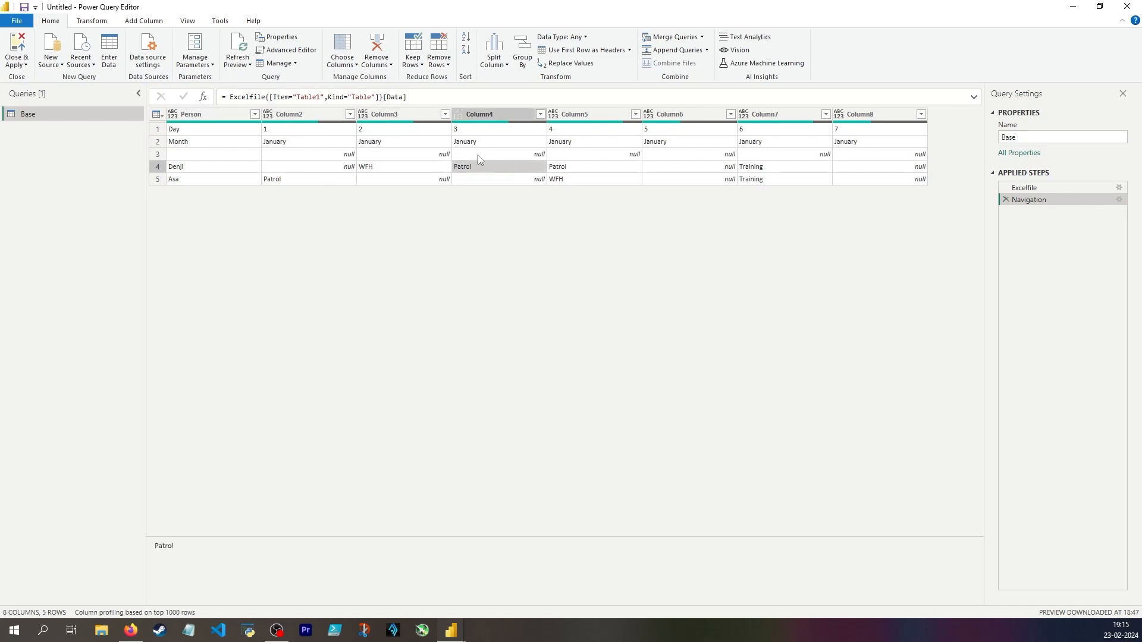
click(770, 170)
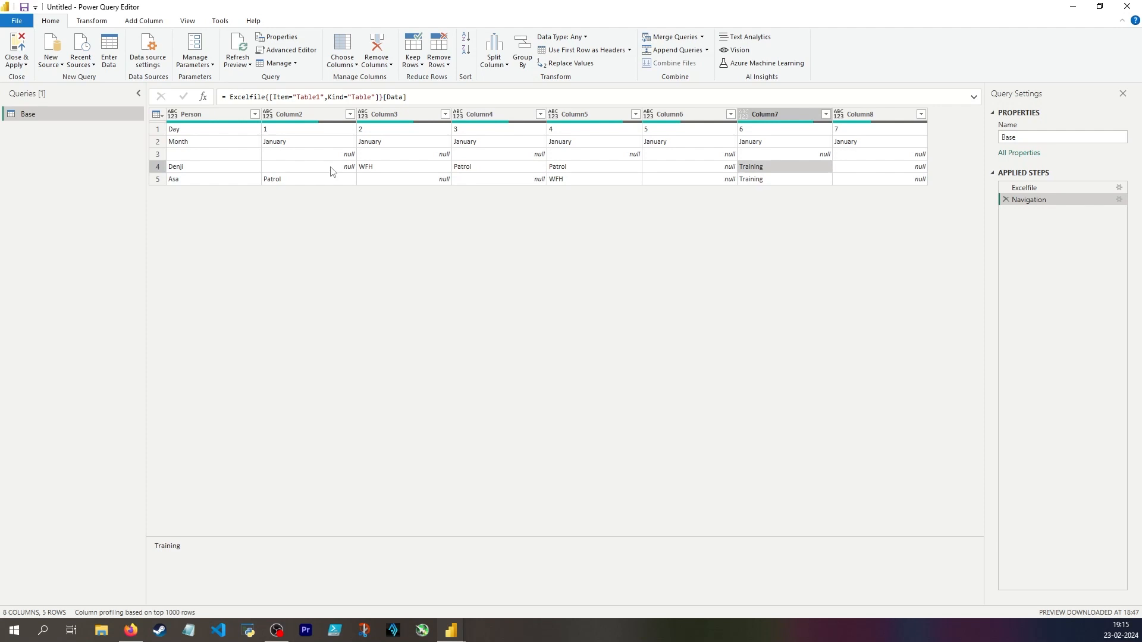
click(348, 169)
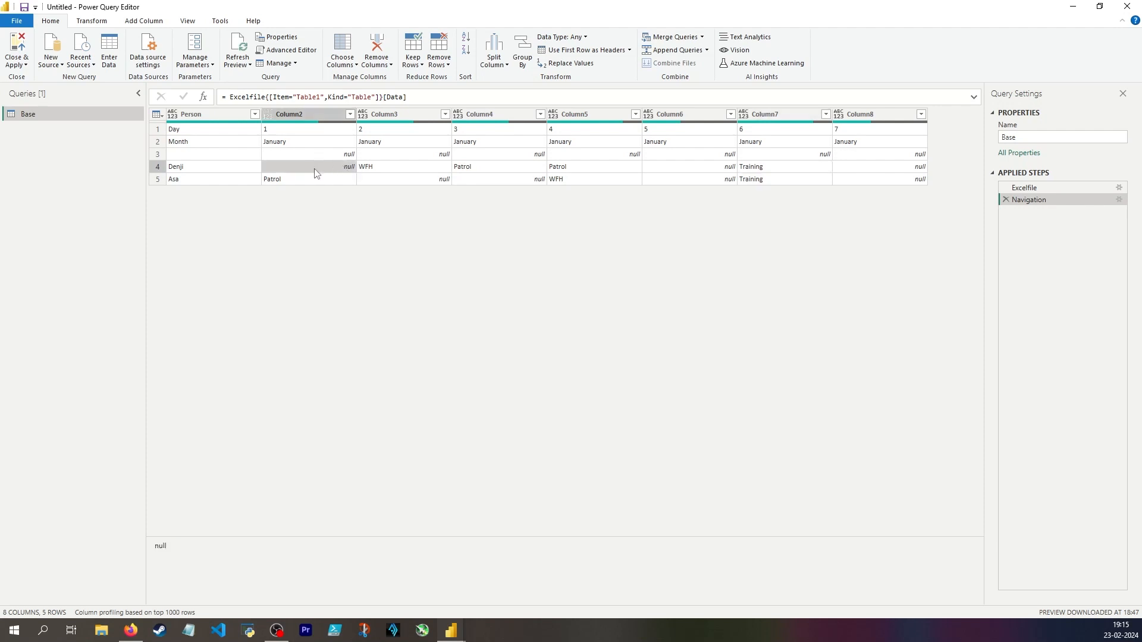
click(158, 167)
click(158, 182)
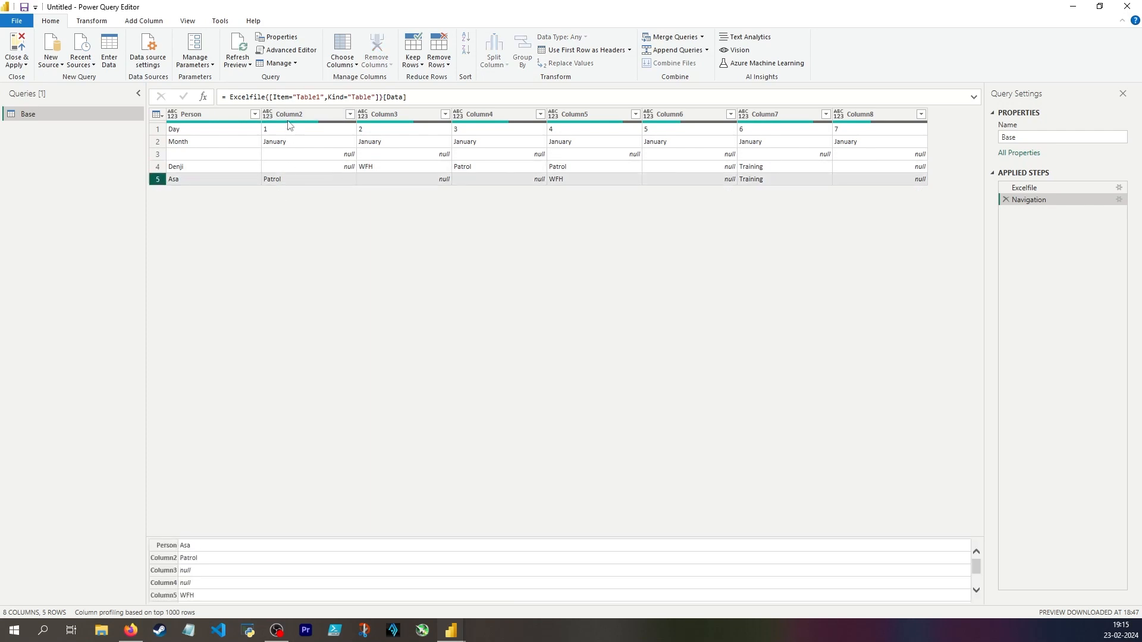
Examine the column headers of the Base query together with the Day and Month values stored in the first two rows.
click(288, 118)
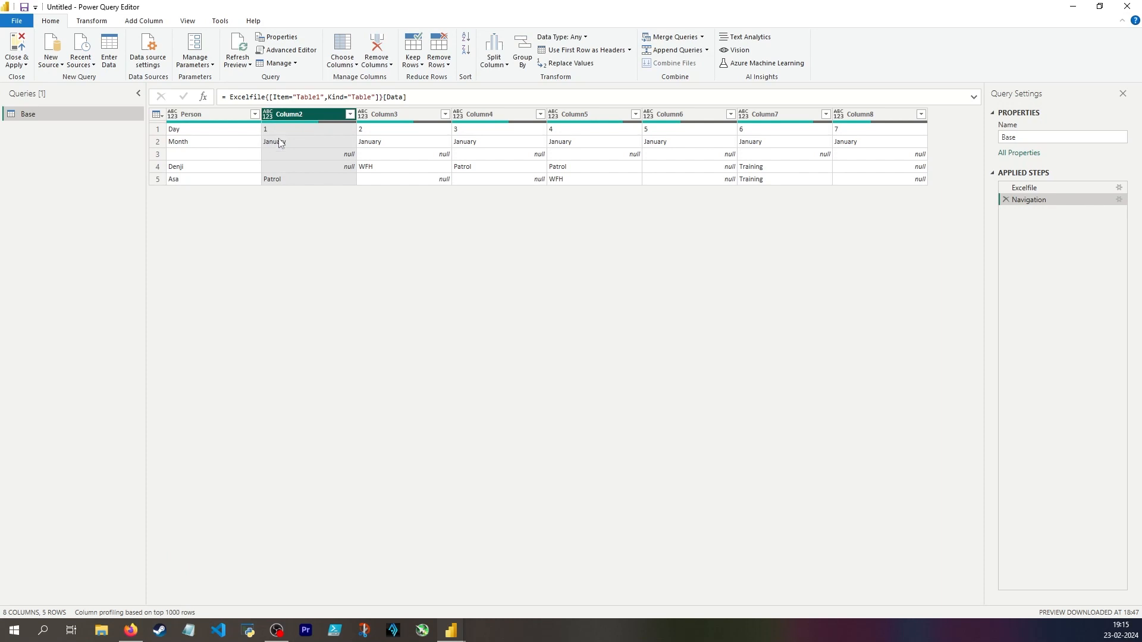
click(284, 130)
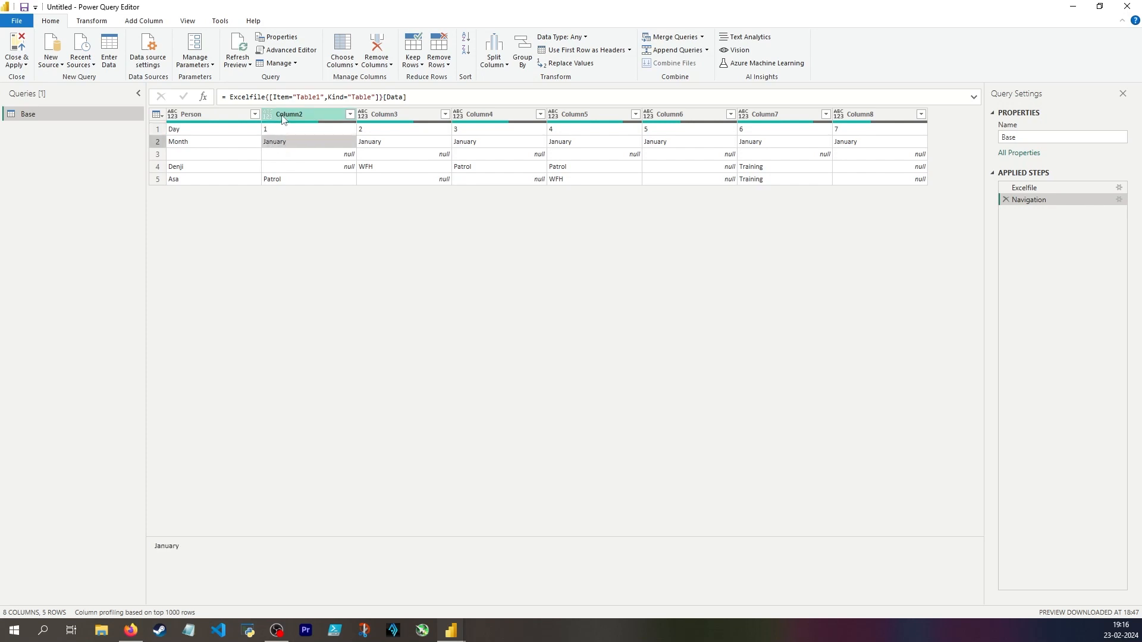
click(289, 119)
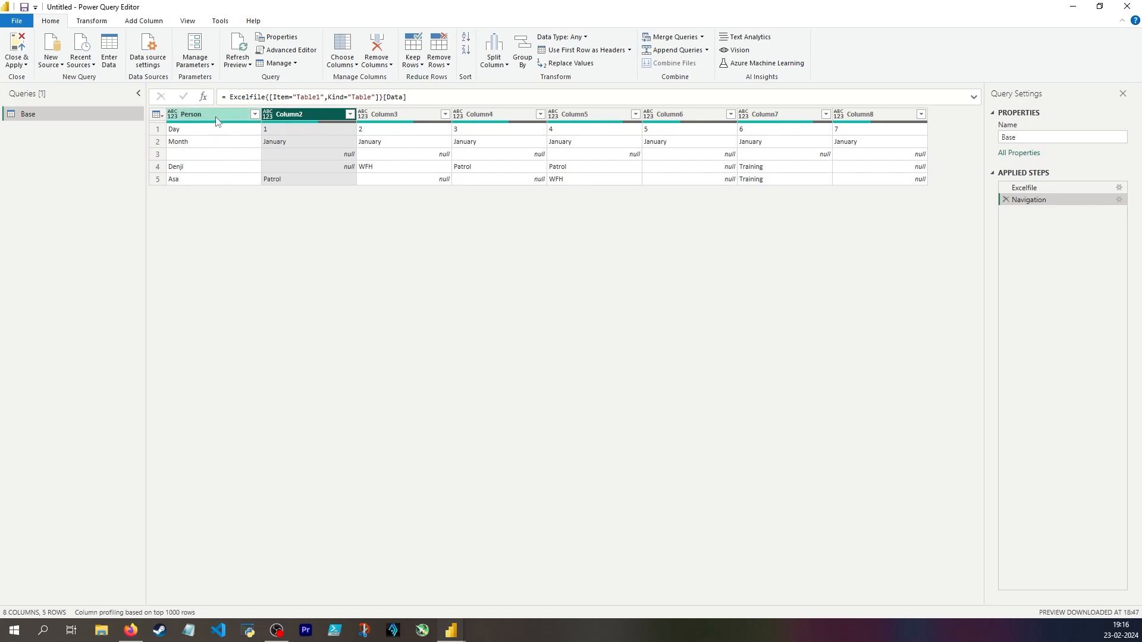
click(196, 118)
click(302, 117)
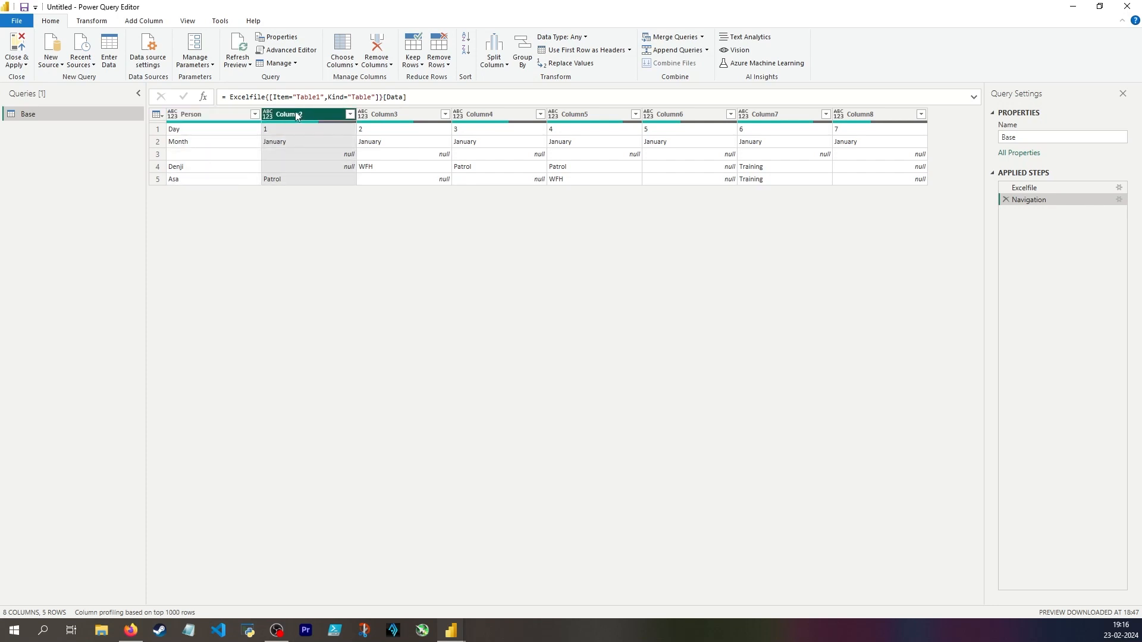
click(382, 126)
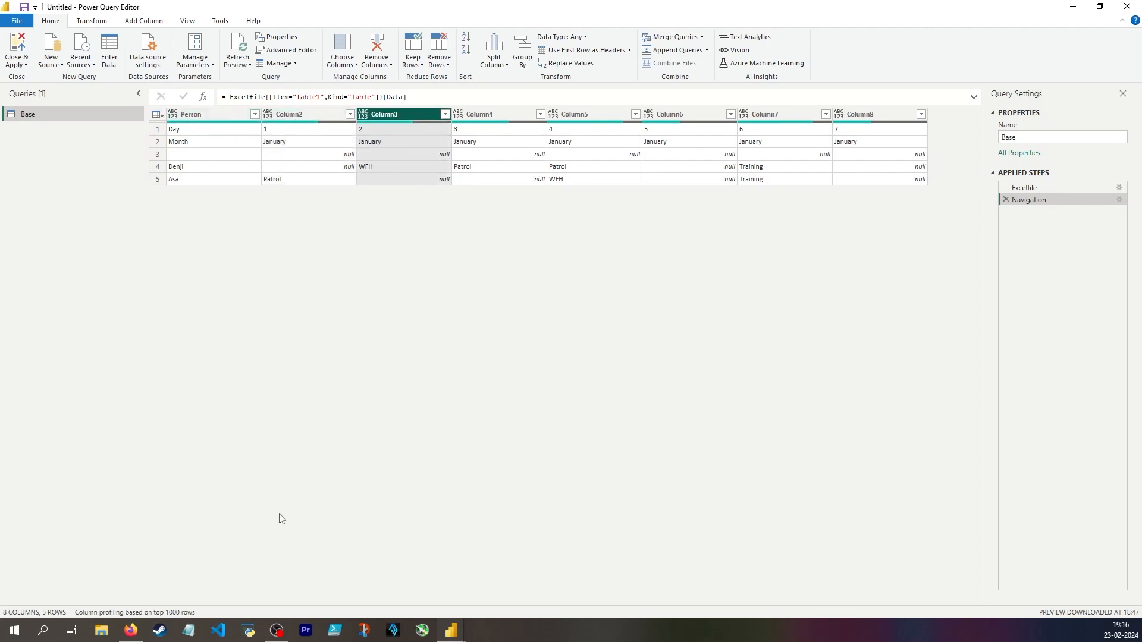
click(232, 166)
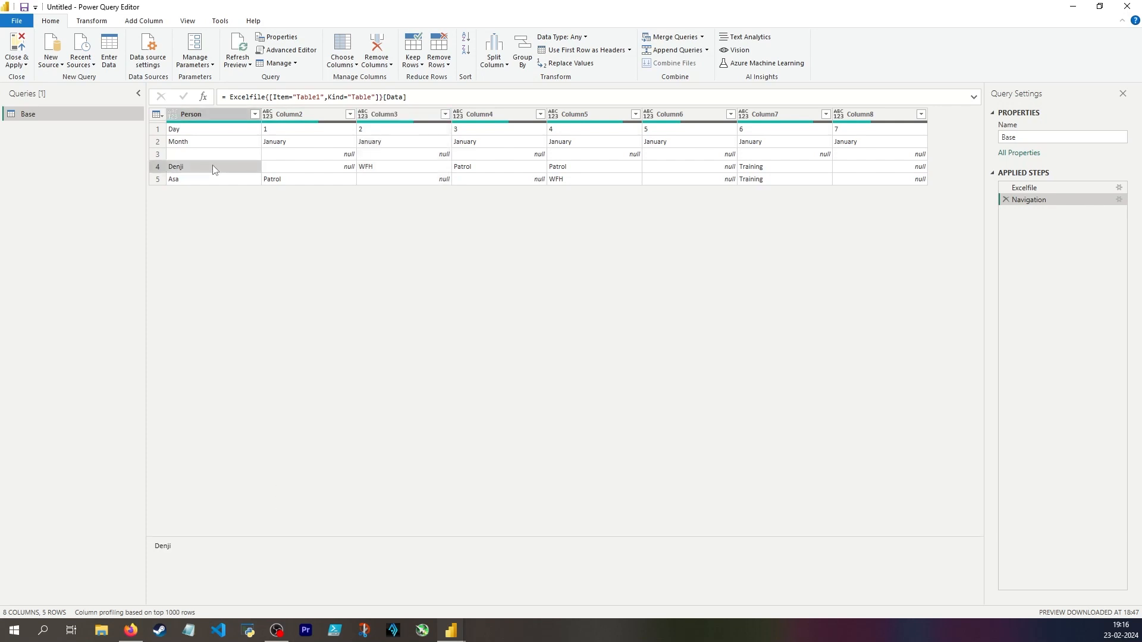
click(297, 114)
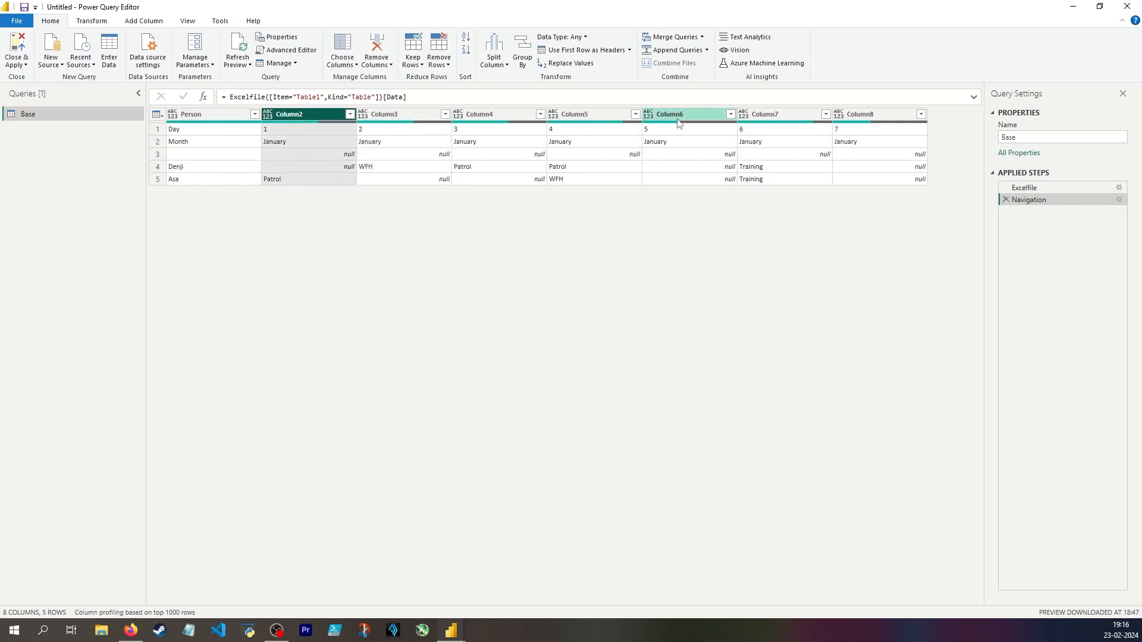
shift+click(874, 114)
click(214, 179)
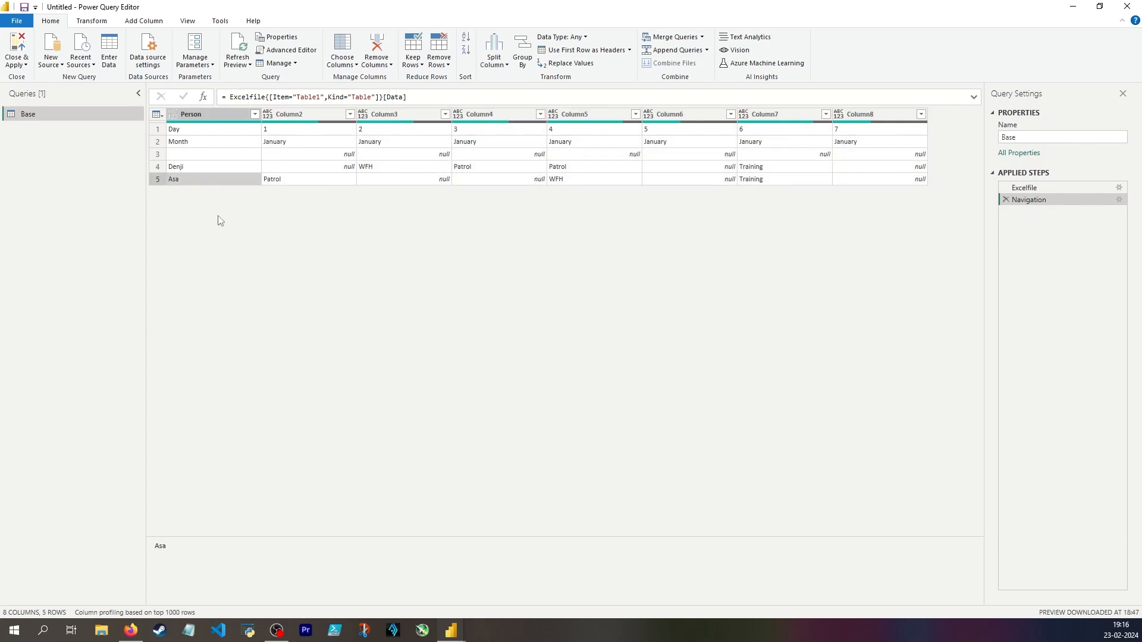
click(275, 132)
click(273, 143)
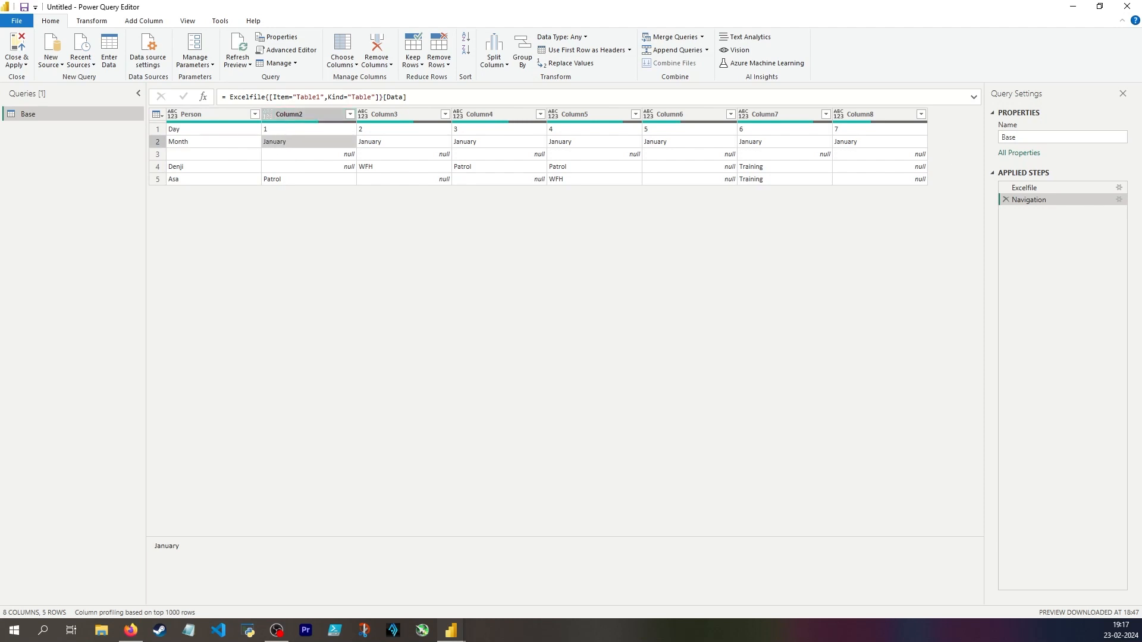
click(295, 133)
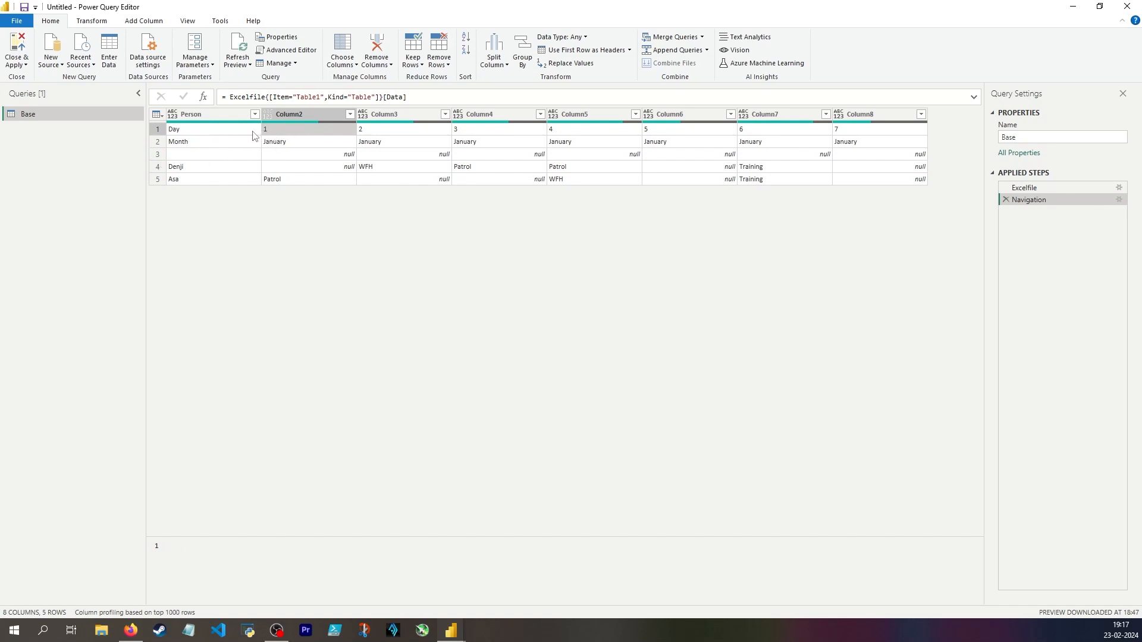
click(280, 143)
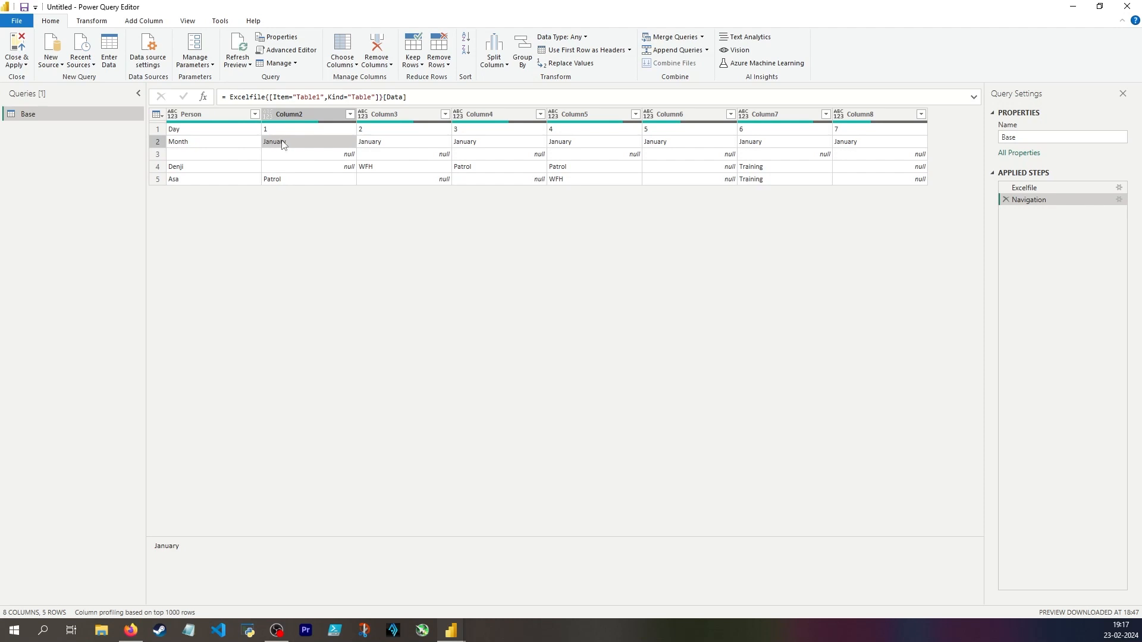
Create a new query that references Base and name it Header.
right_click(70, 111)
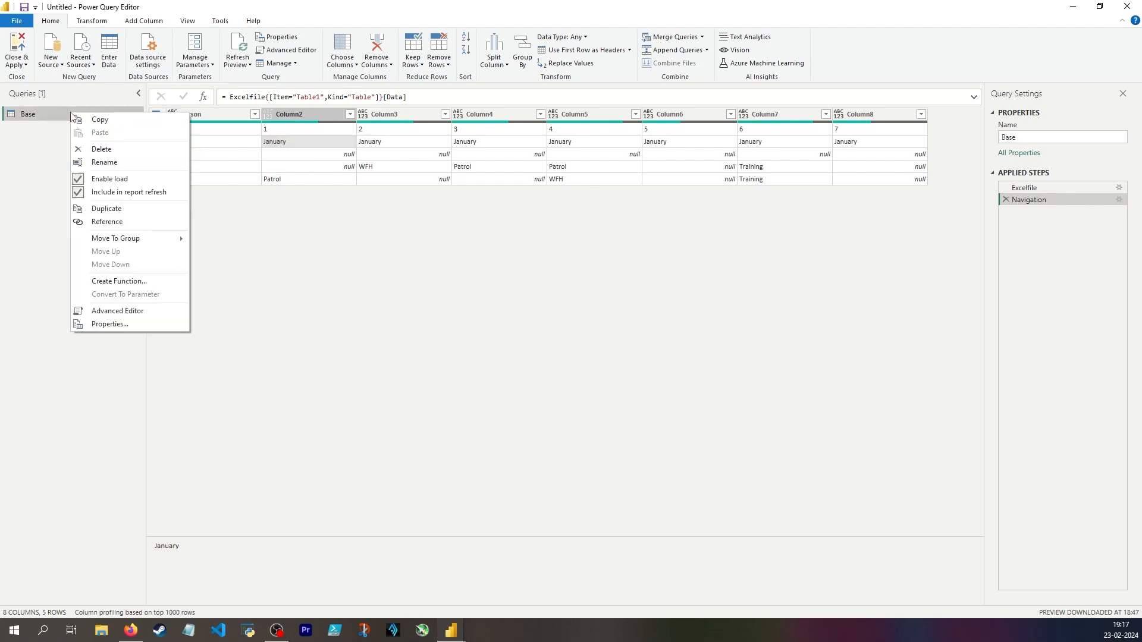
click(116, 222)
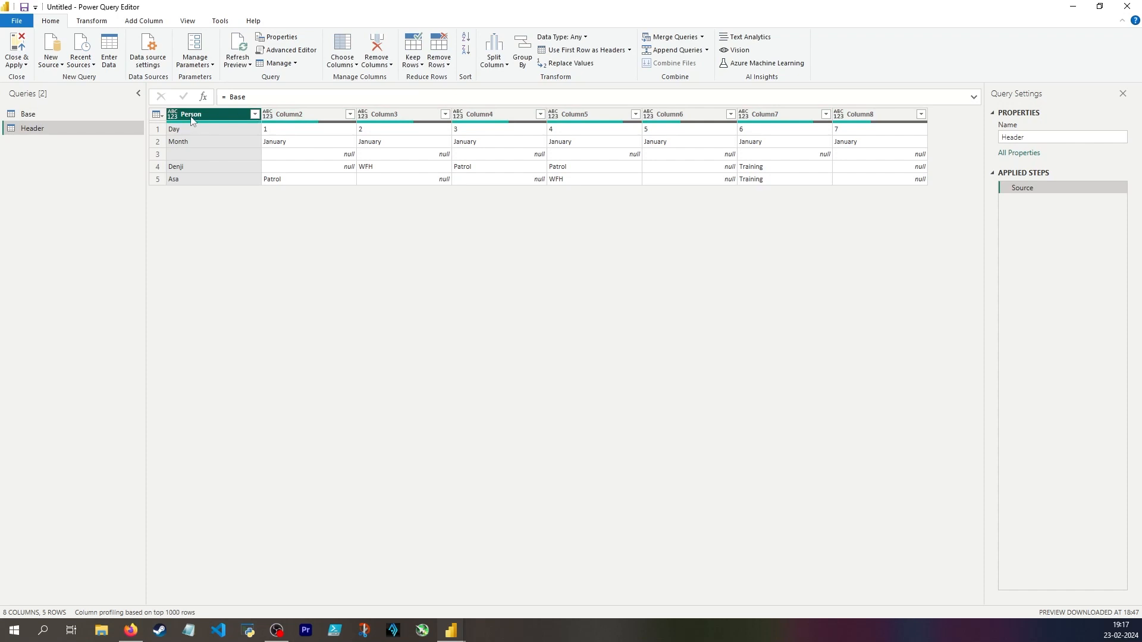
Demote the column headers of the Header query into the first row of its table.
click(290, 117)
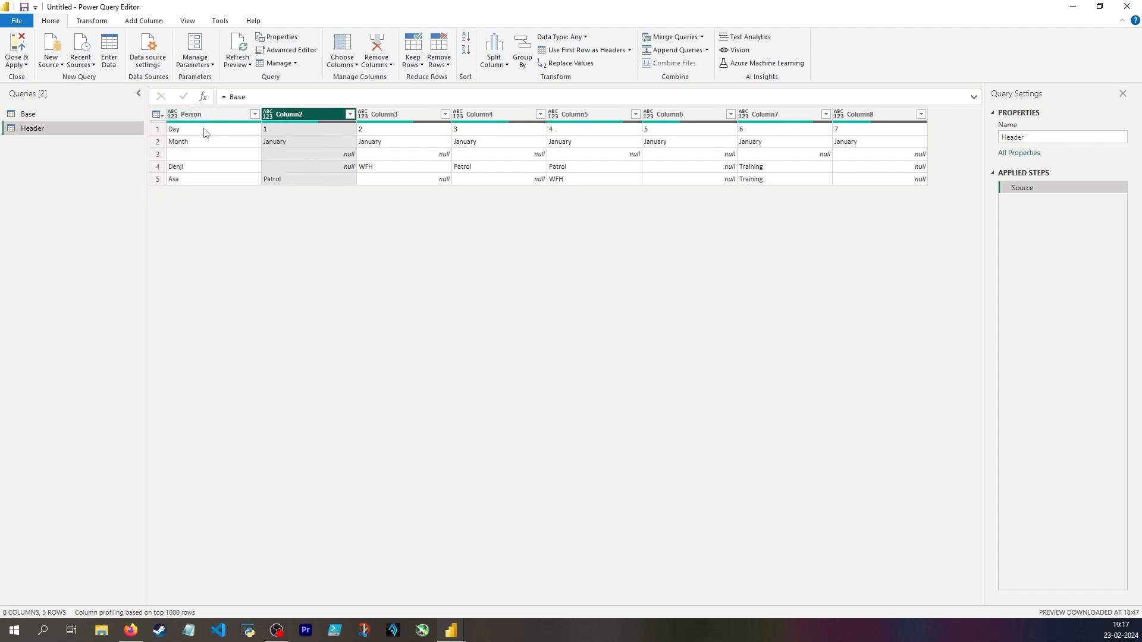
click(157, 130)
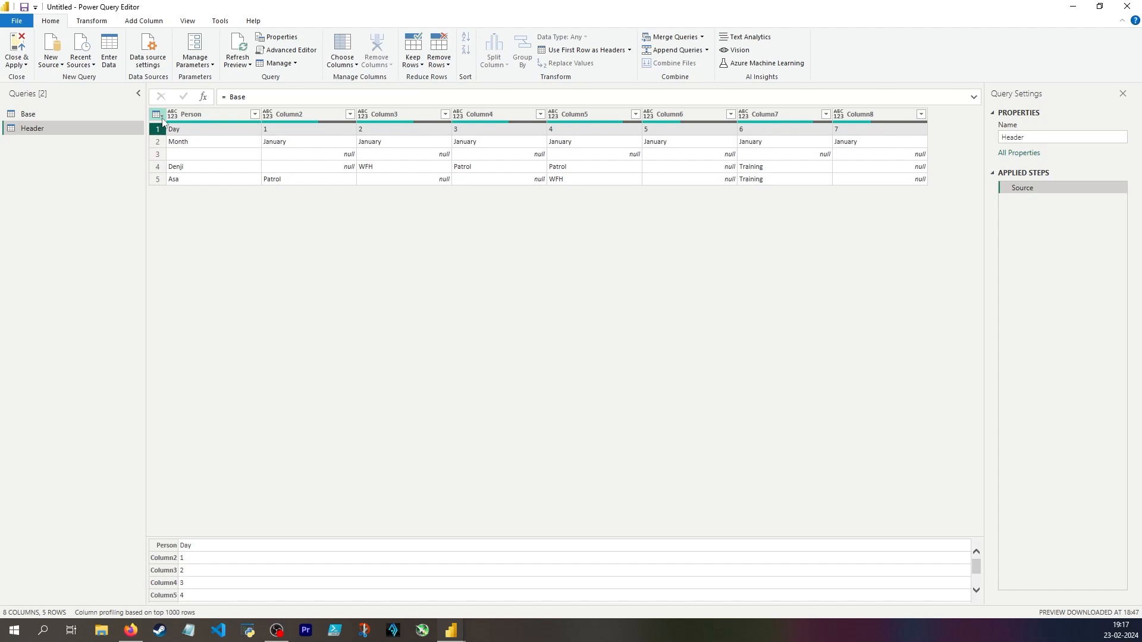
click(159, 115)
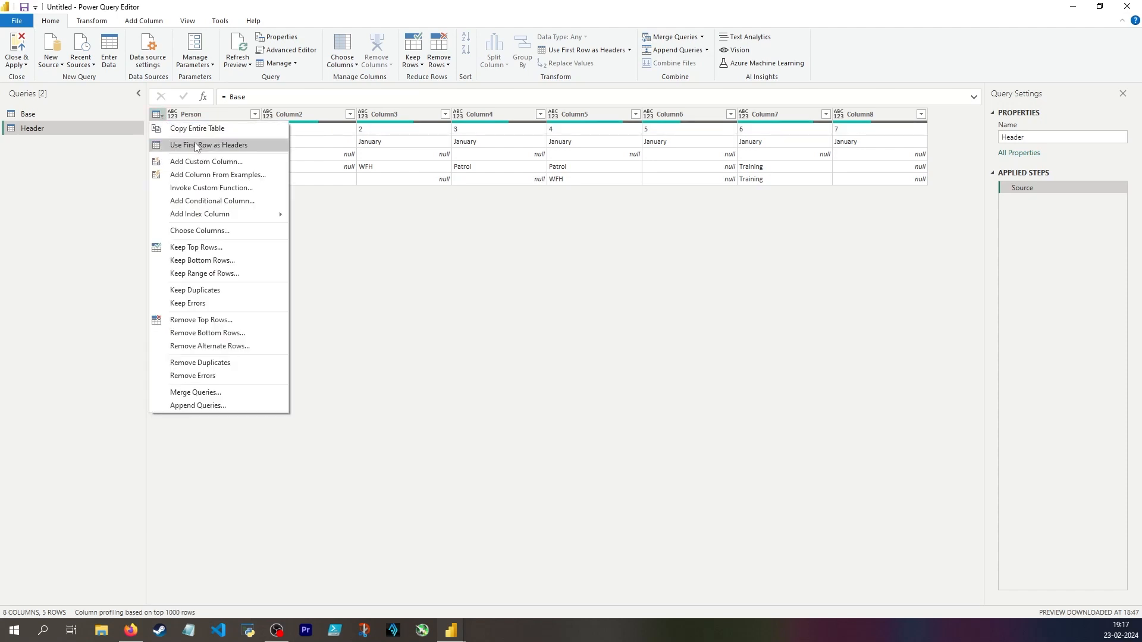
click(388, 189)
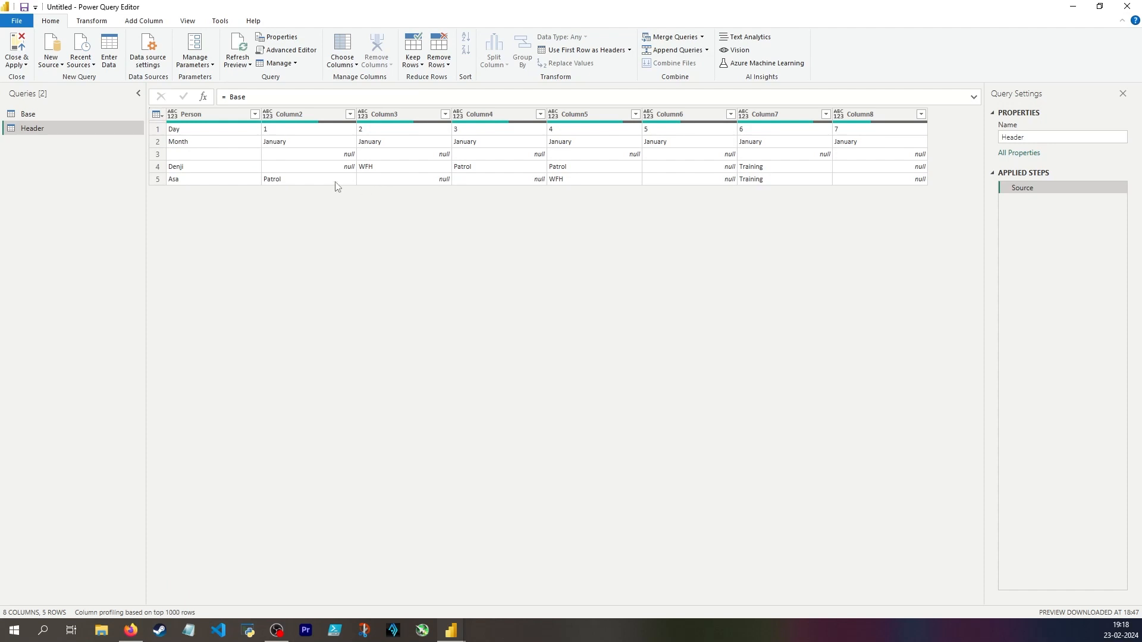
click(92, 21)
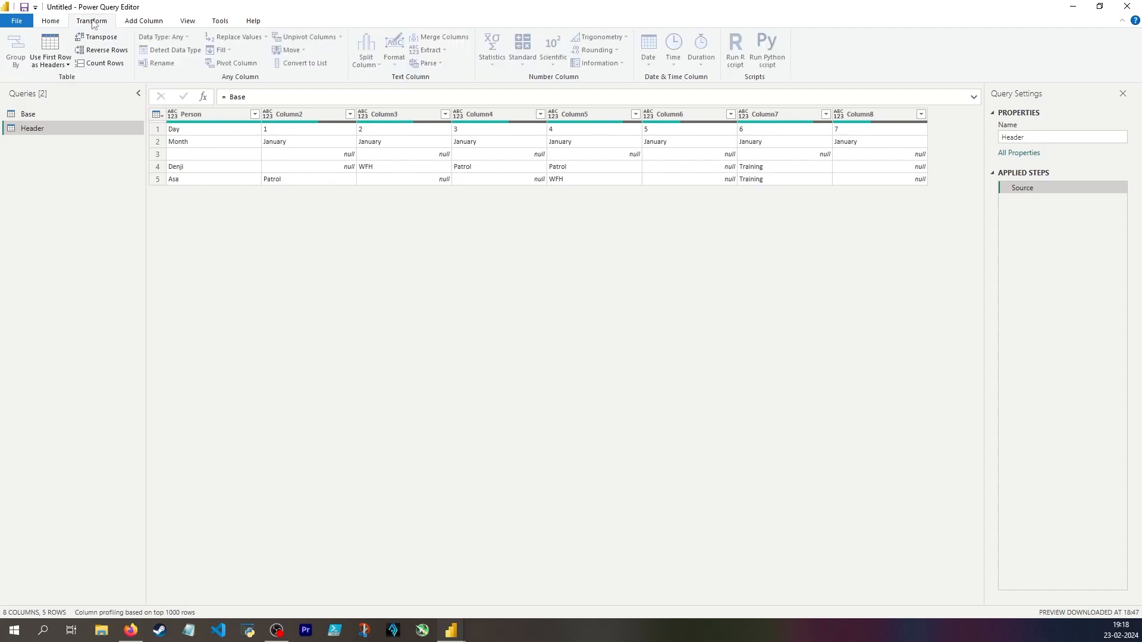
click(57, 65)
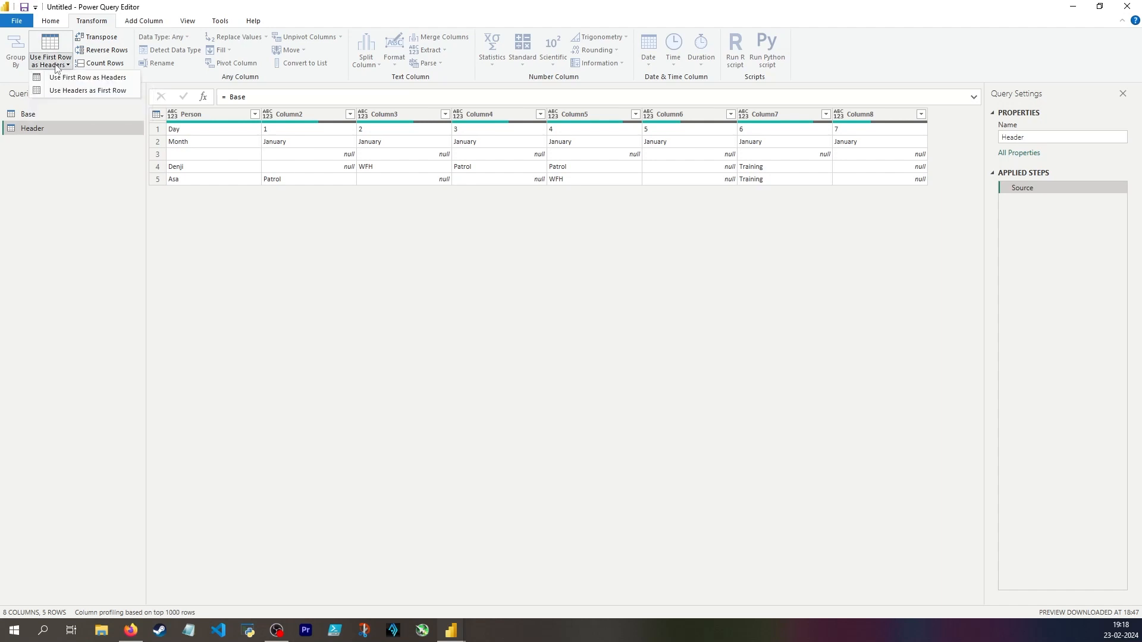
click(91, 93)
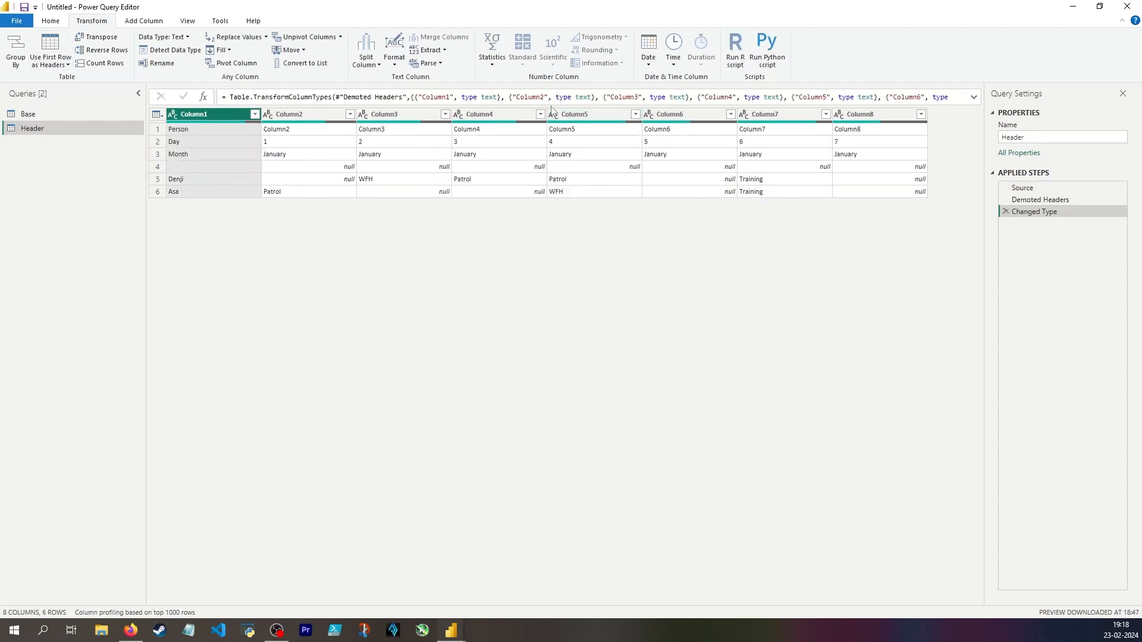
Review the full formula of the Changed Type step and delete that step from the Header query.
click(973, 97)
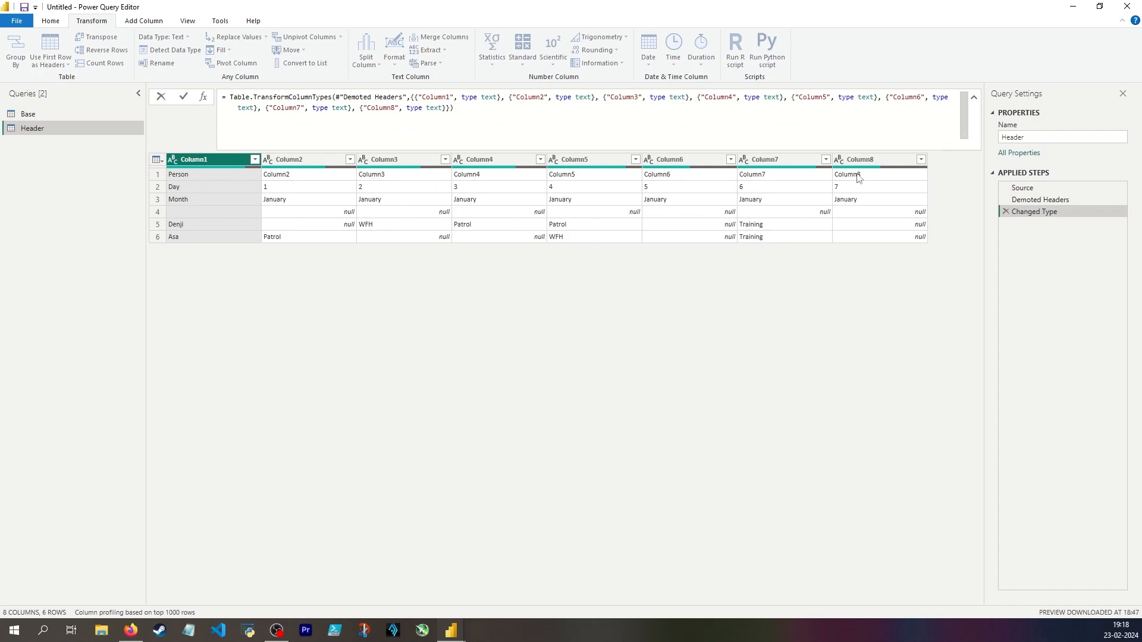
click(867, 204)
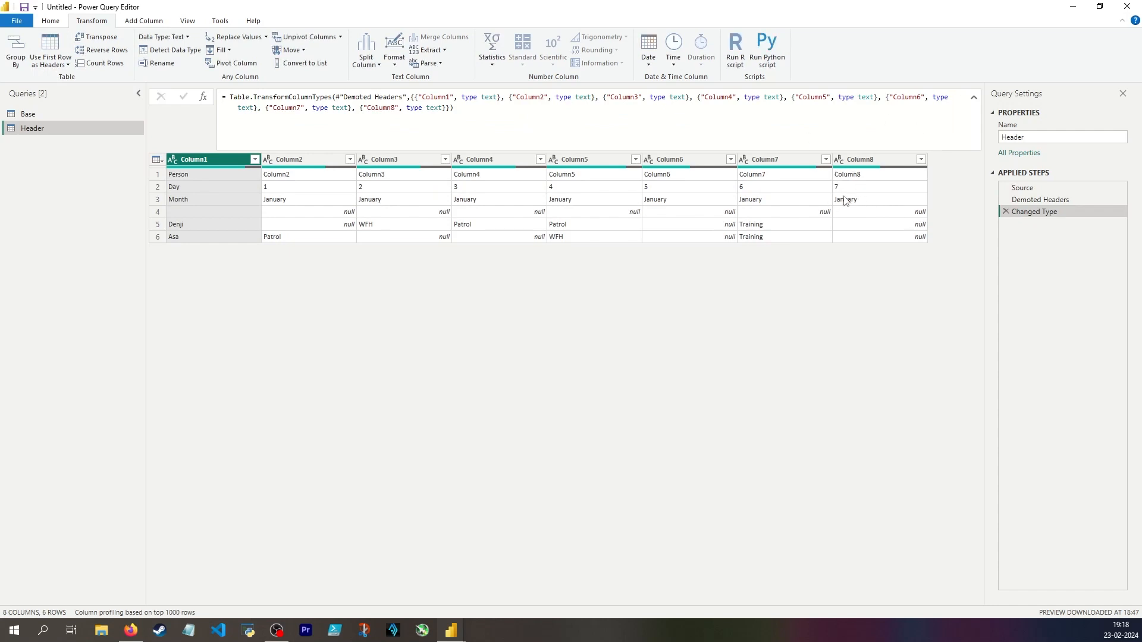
click(1005, 212)
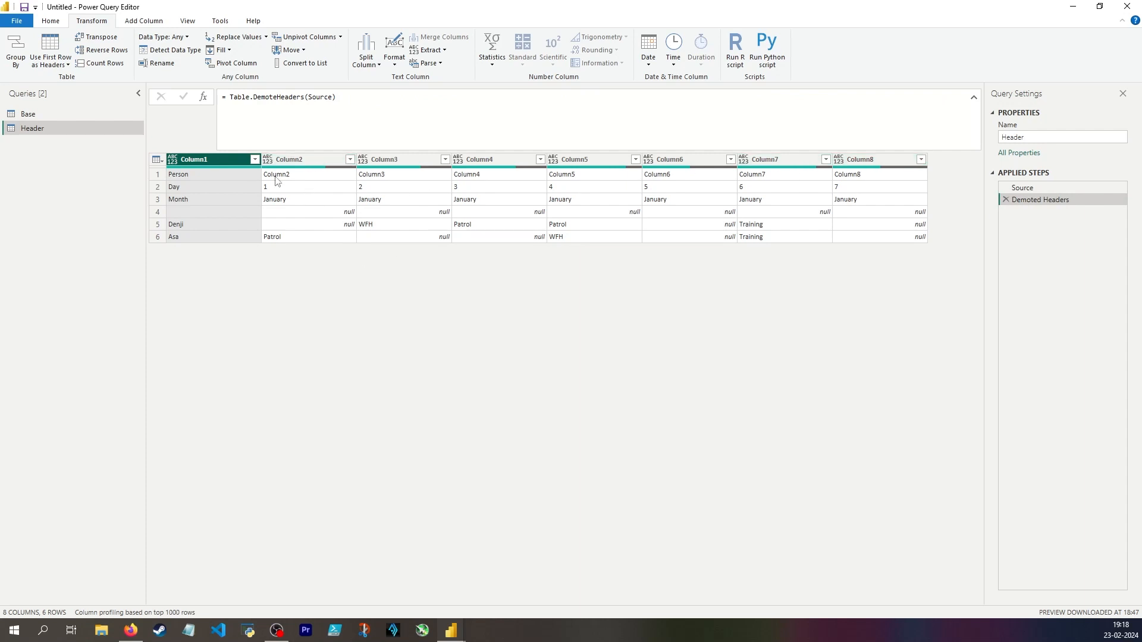
Examine the demoted header row, the Day and Month rows and the blank fourth row of the Header query.
click(236, 176)
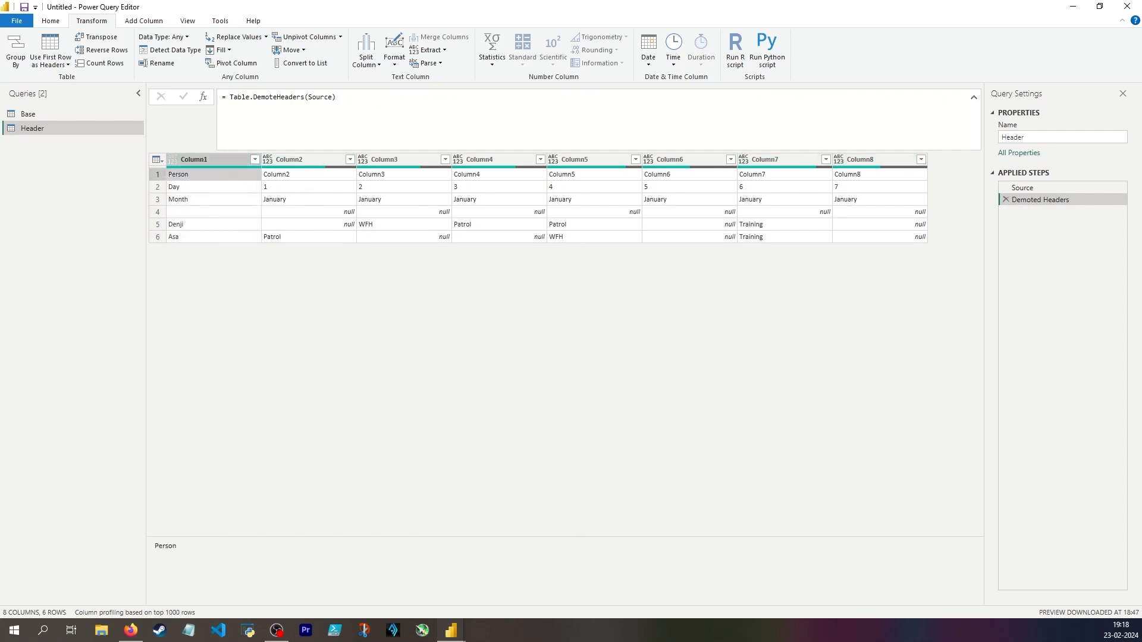
key(Down)
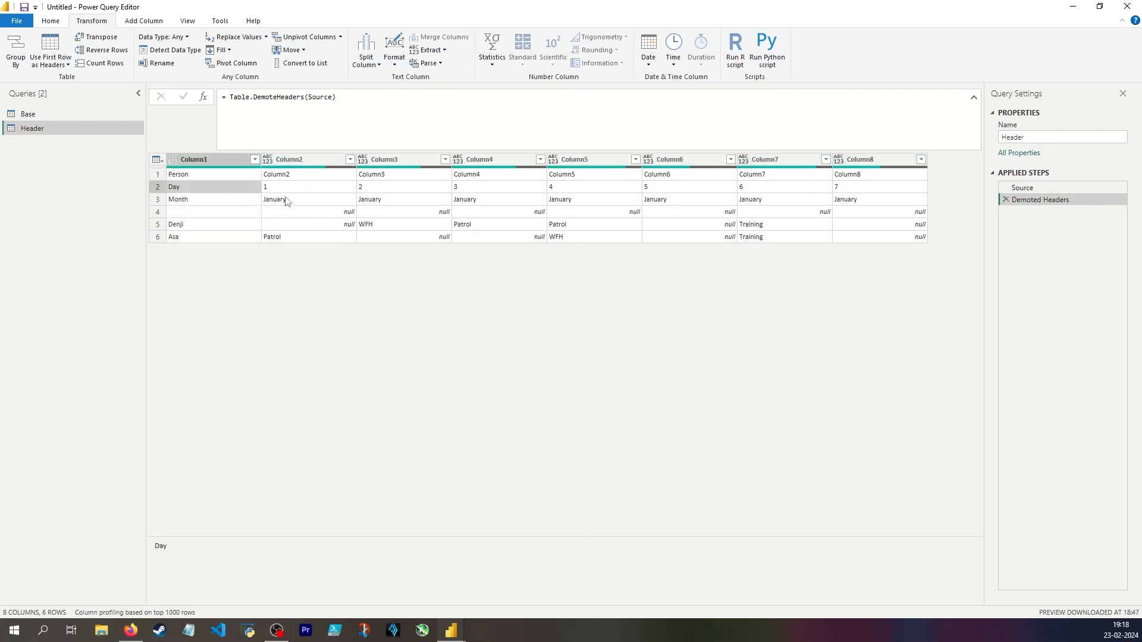
click(160, 213)
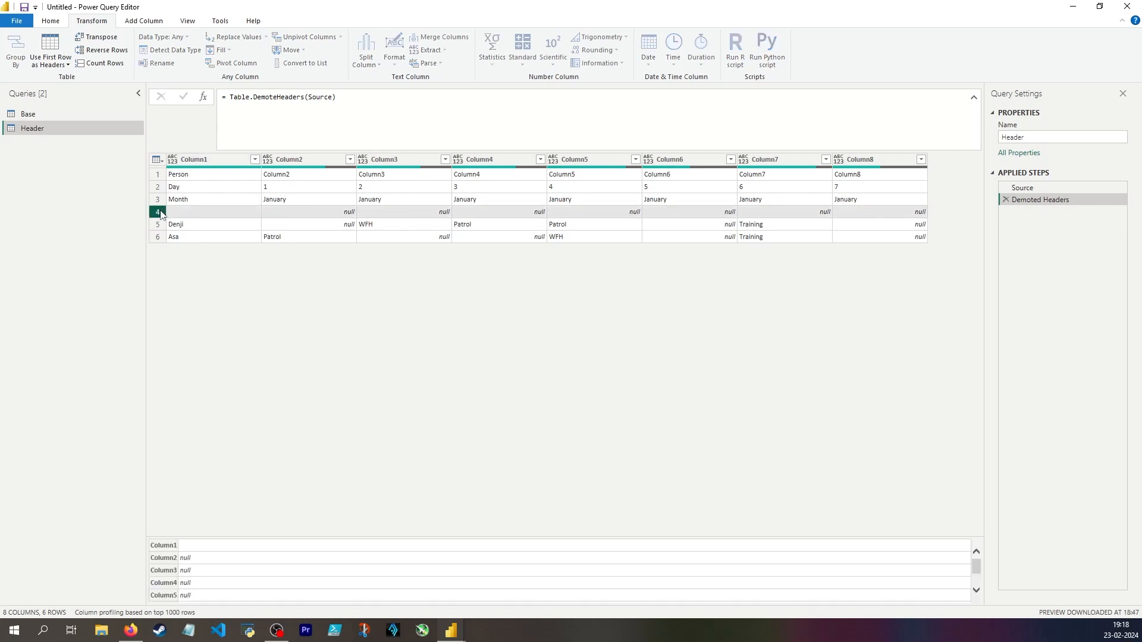
click(275, 191)
click(296, 202)
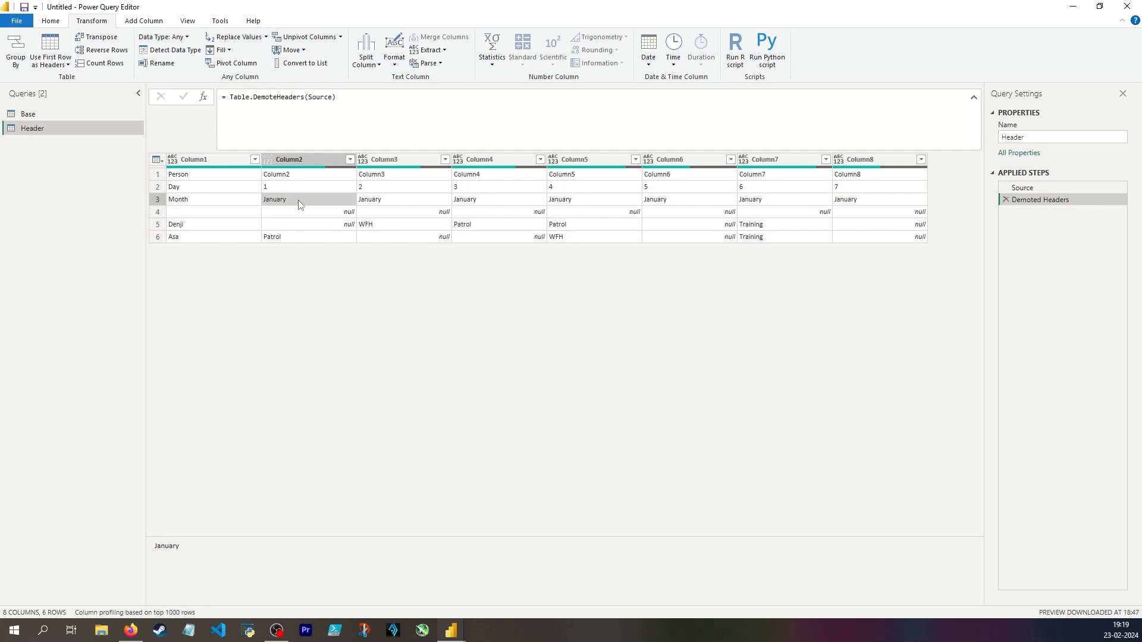
click(299, 215)
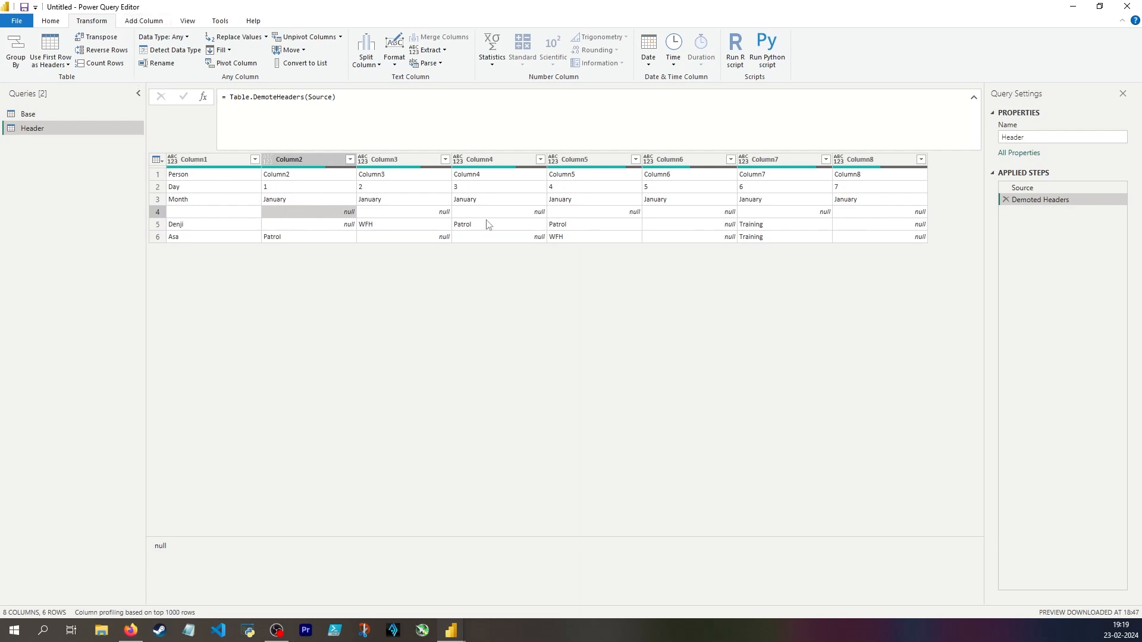
click(171, 189)
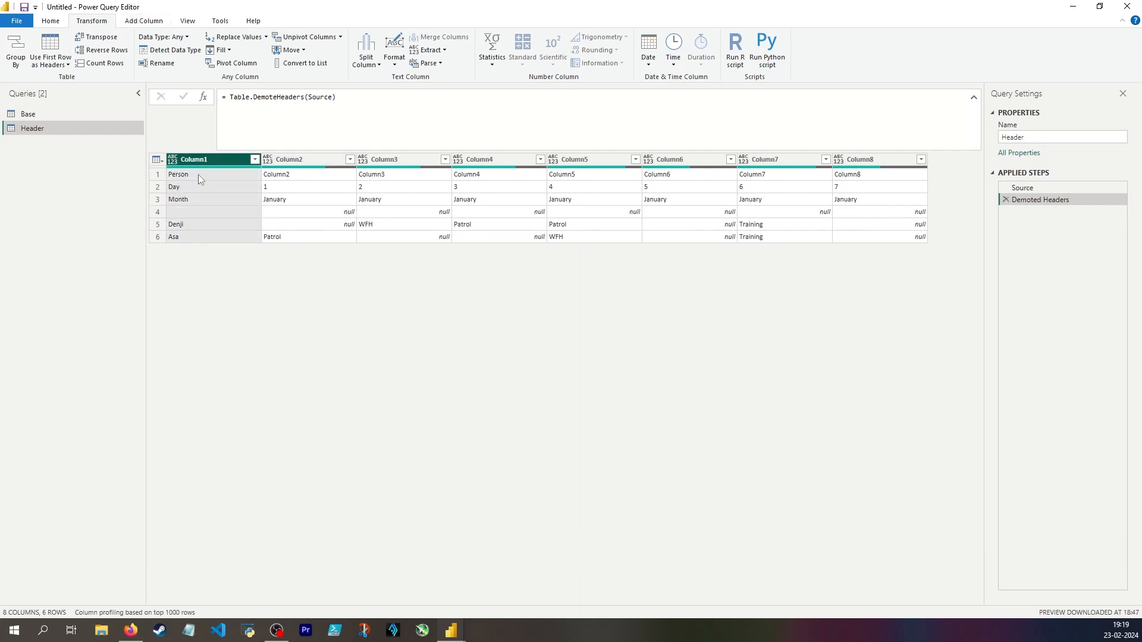
Transpose the Header query's table so its rows become columns.
click(147, 22)
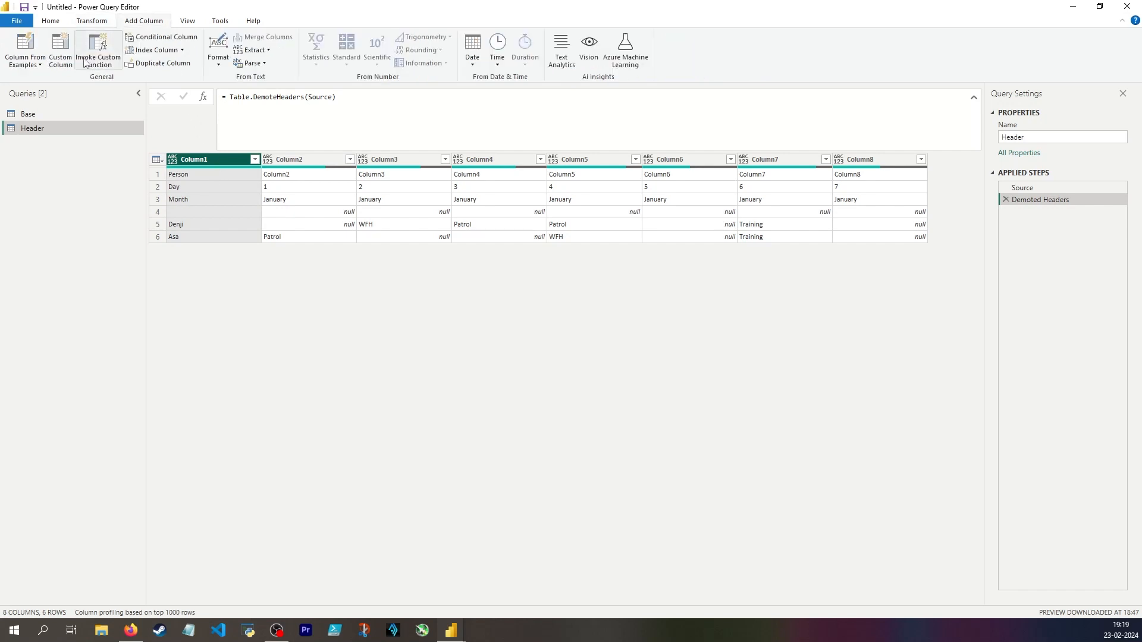
click(92, 22)
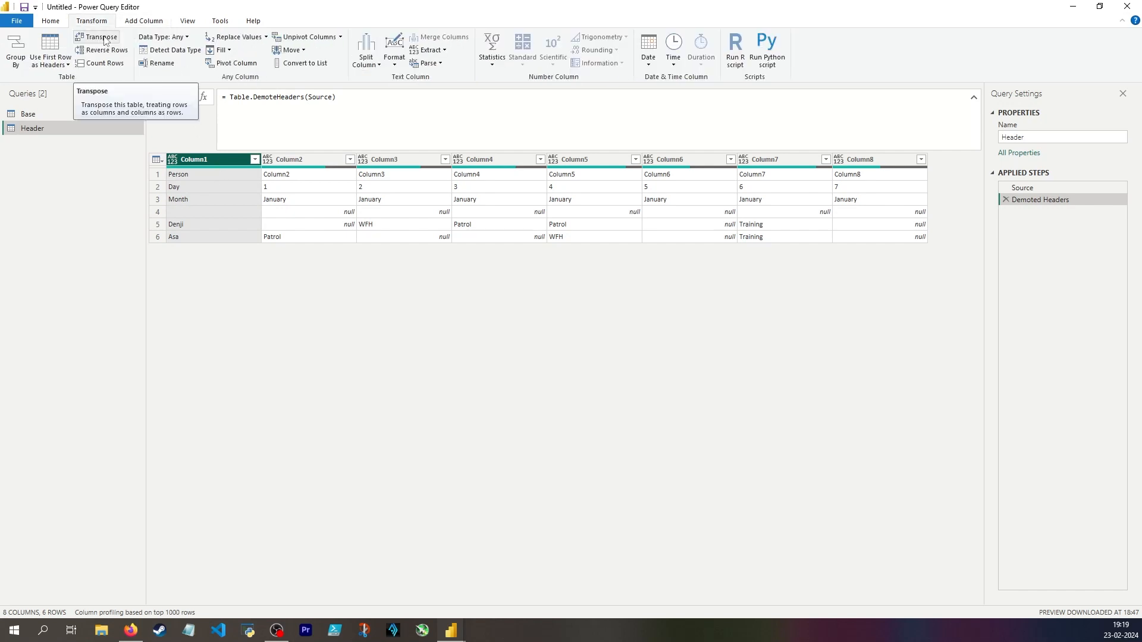
click(101, 37)
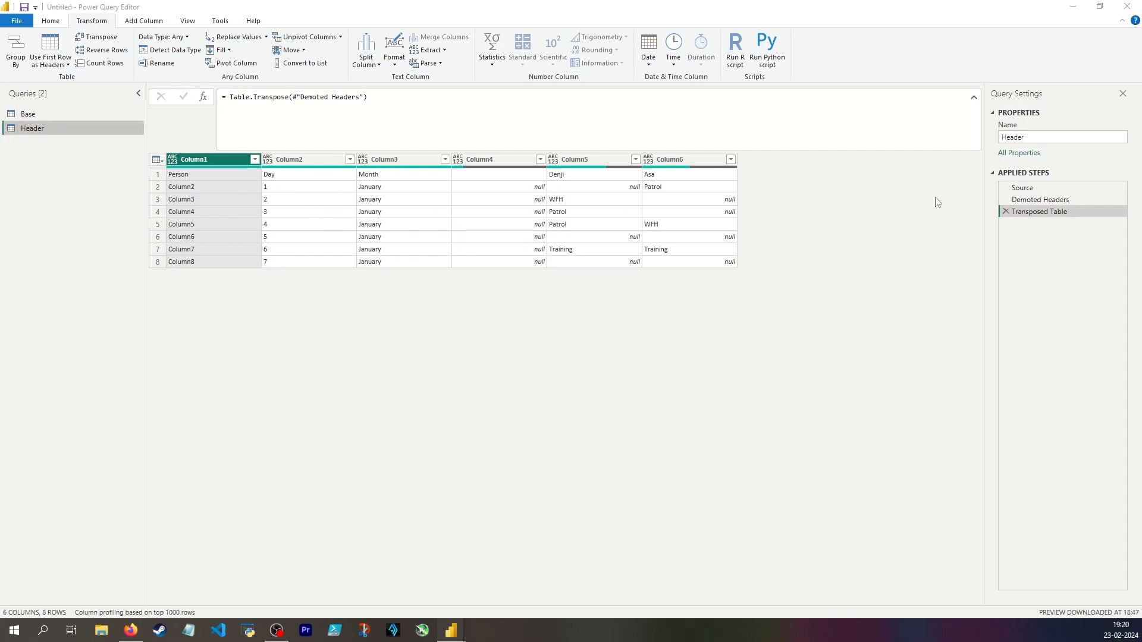
Insert a step directly after Source in the Header query that keeps only the top 2 rows, Day and Month.
click(1083, 202)
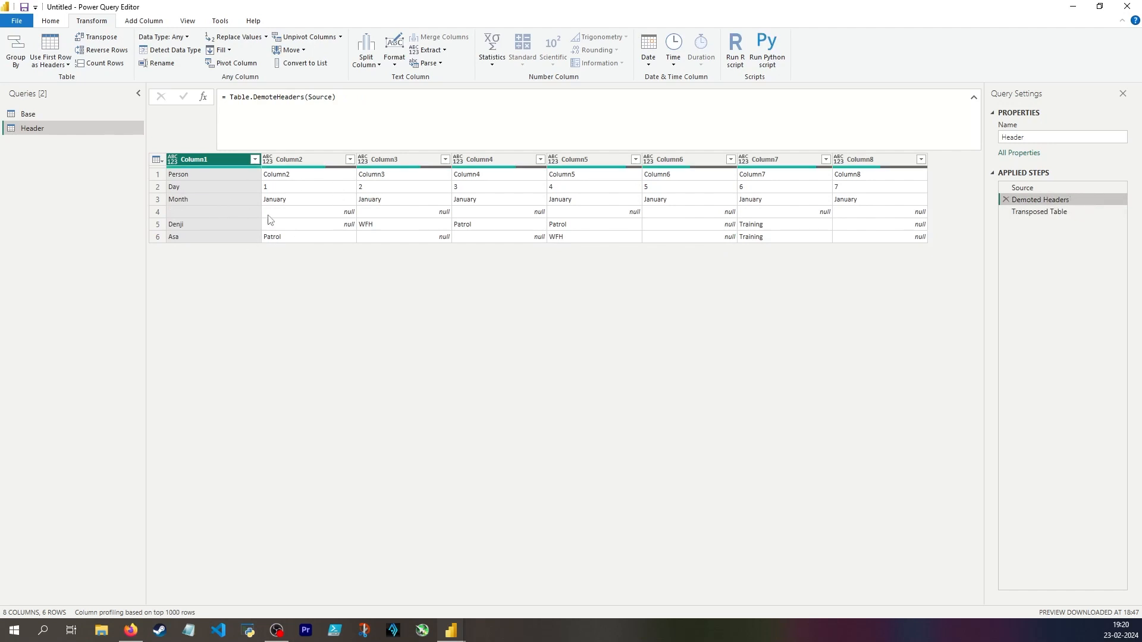
click(158, 187)
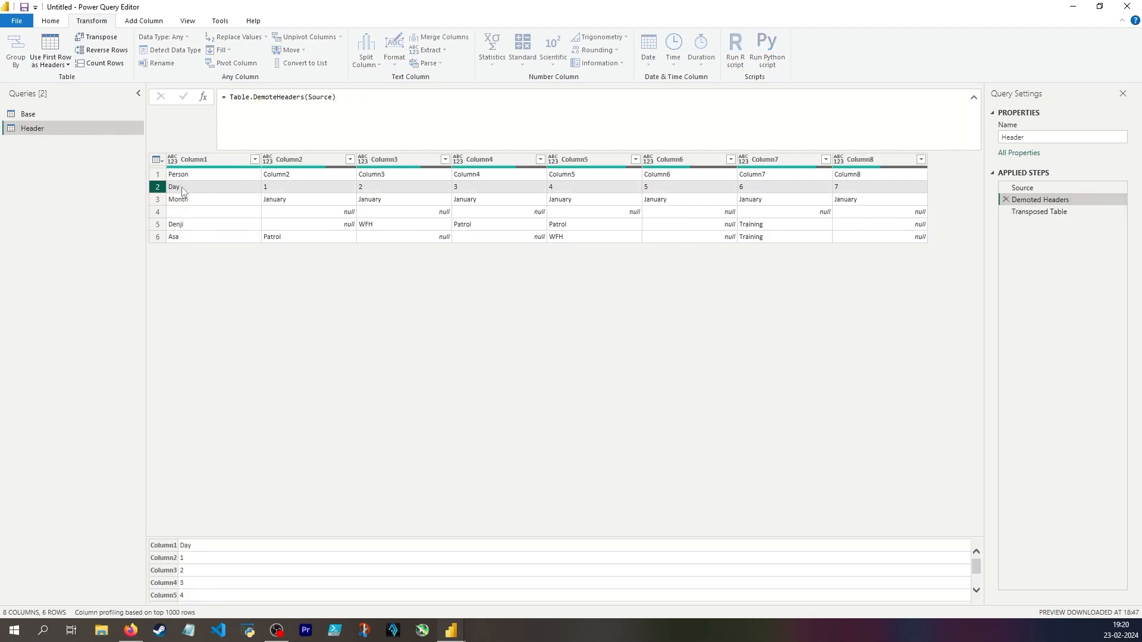
click(159, 199)
click(159, 187)
click(159, 198)
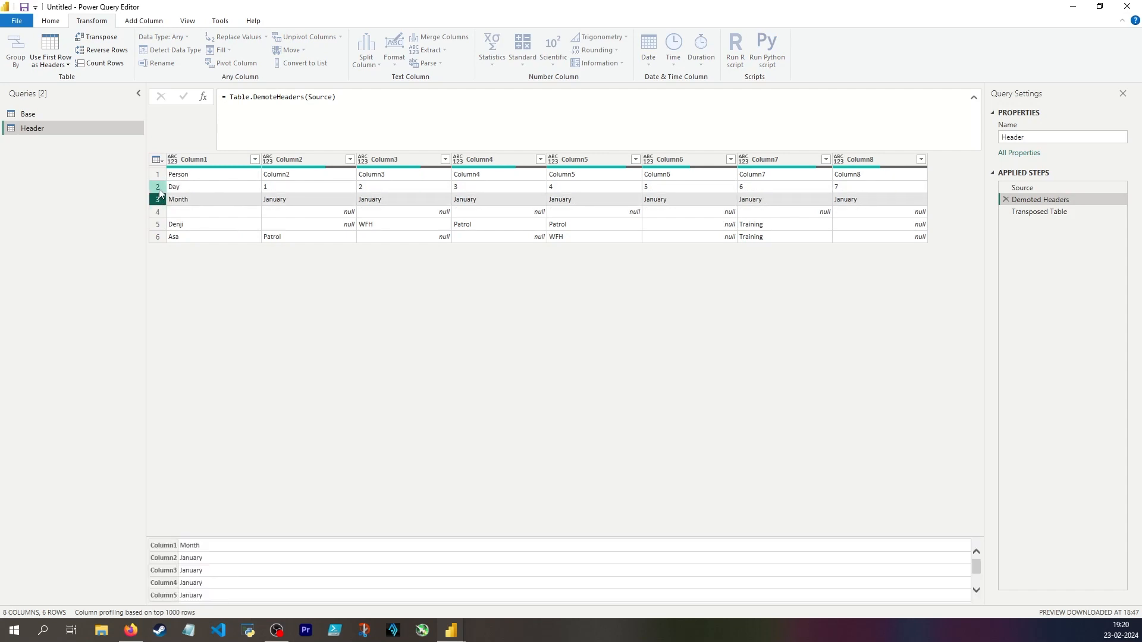
click(159, 190)
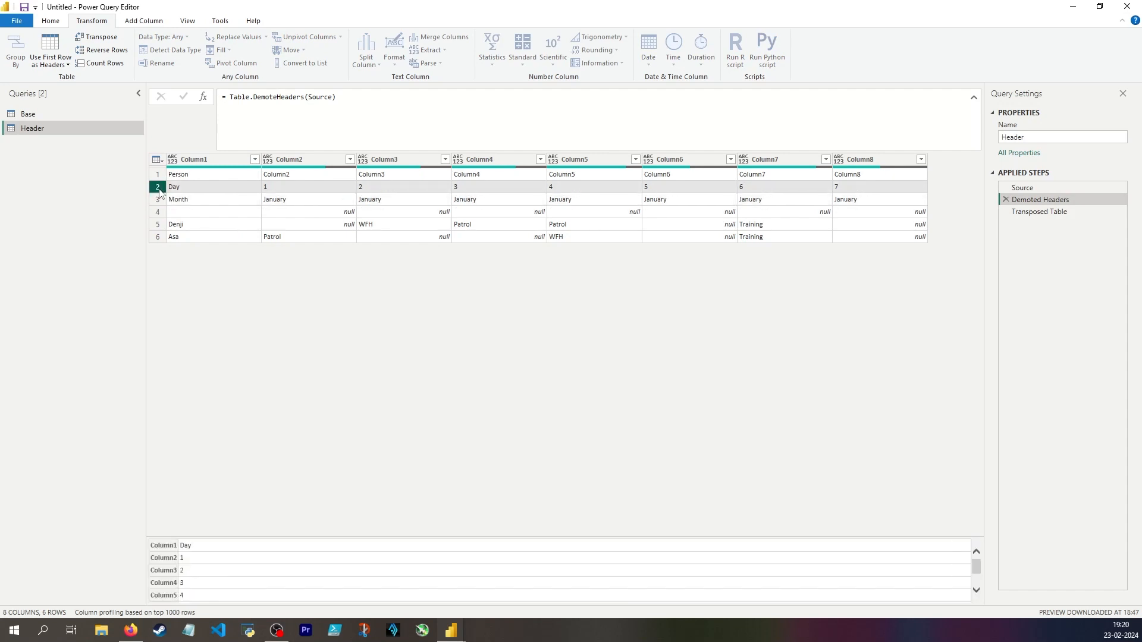
click(1034, 188)
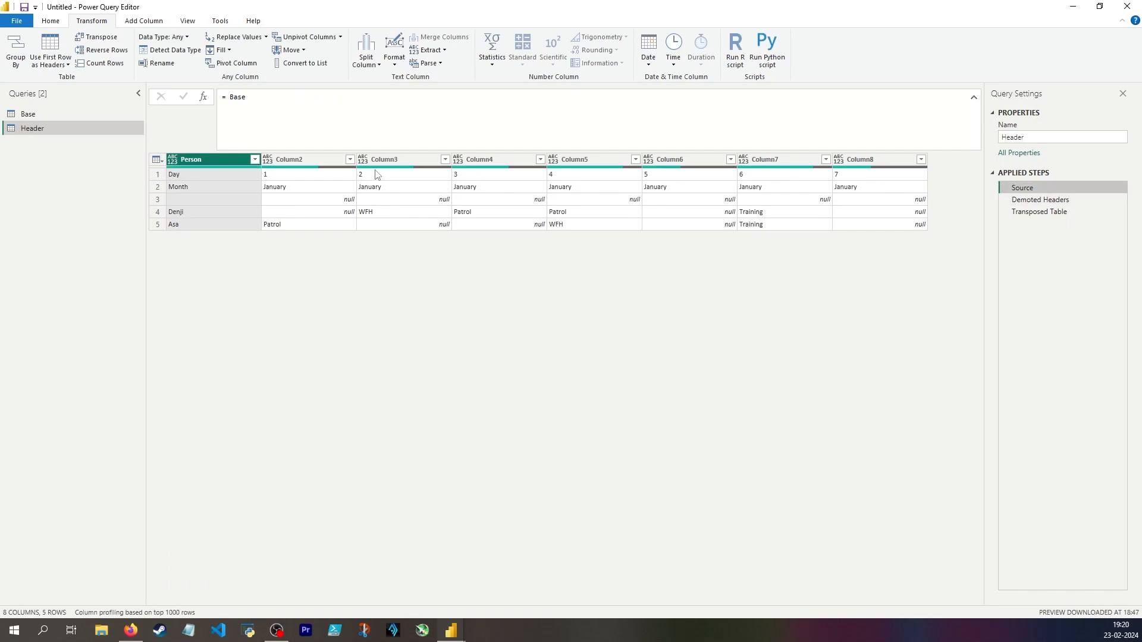
click(50, 23)
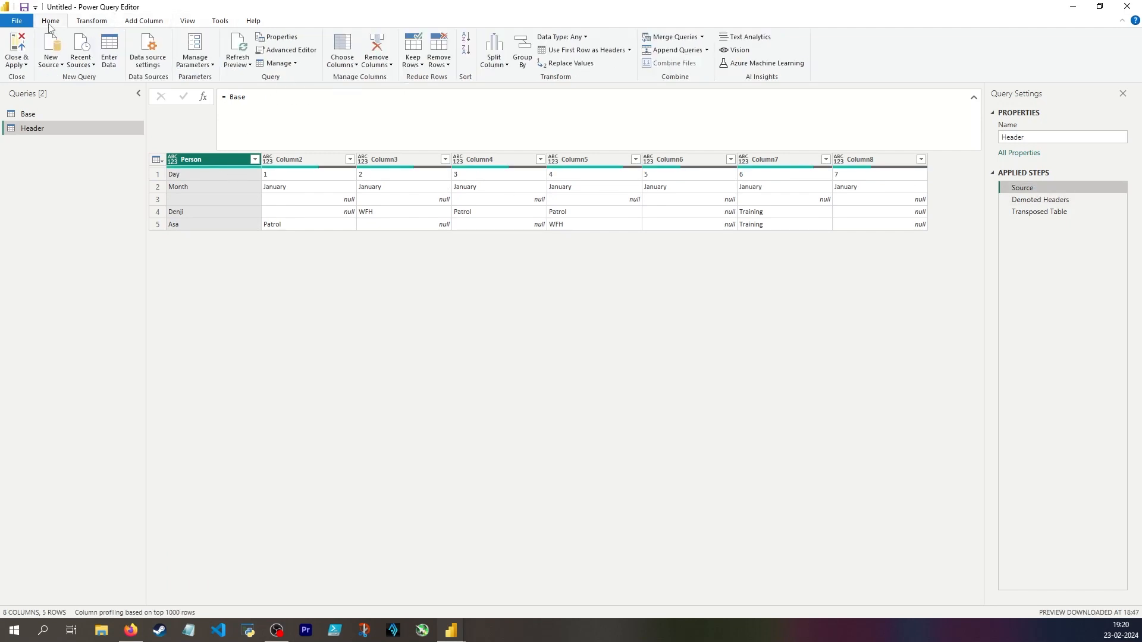
click(413, 60)
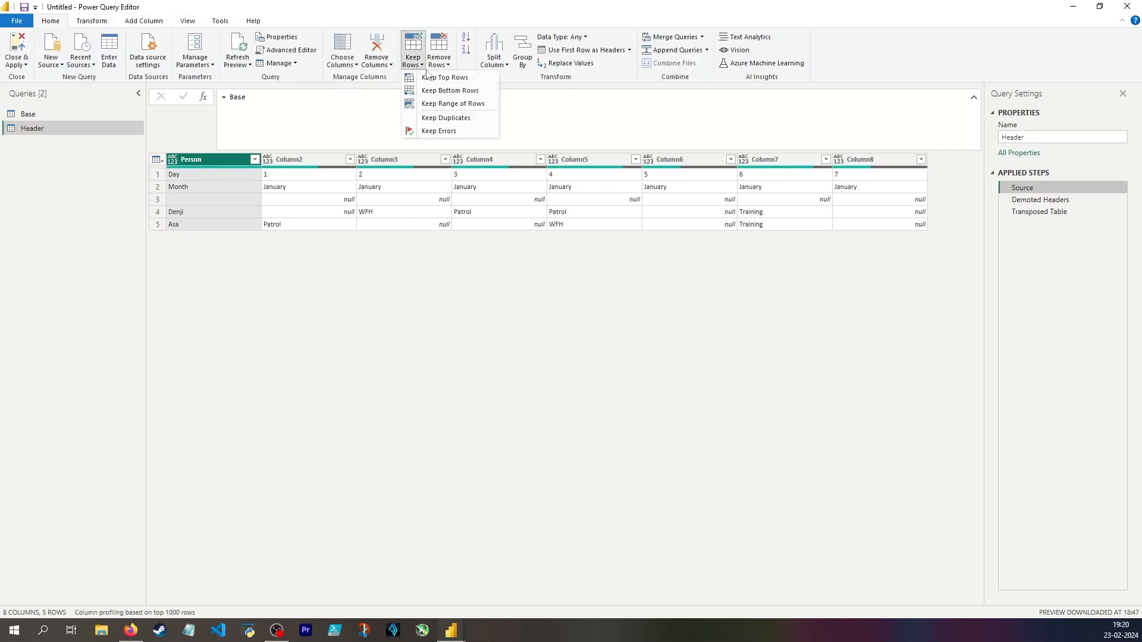
click(443, 78)
click(678, 339)
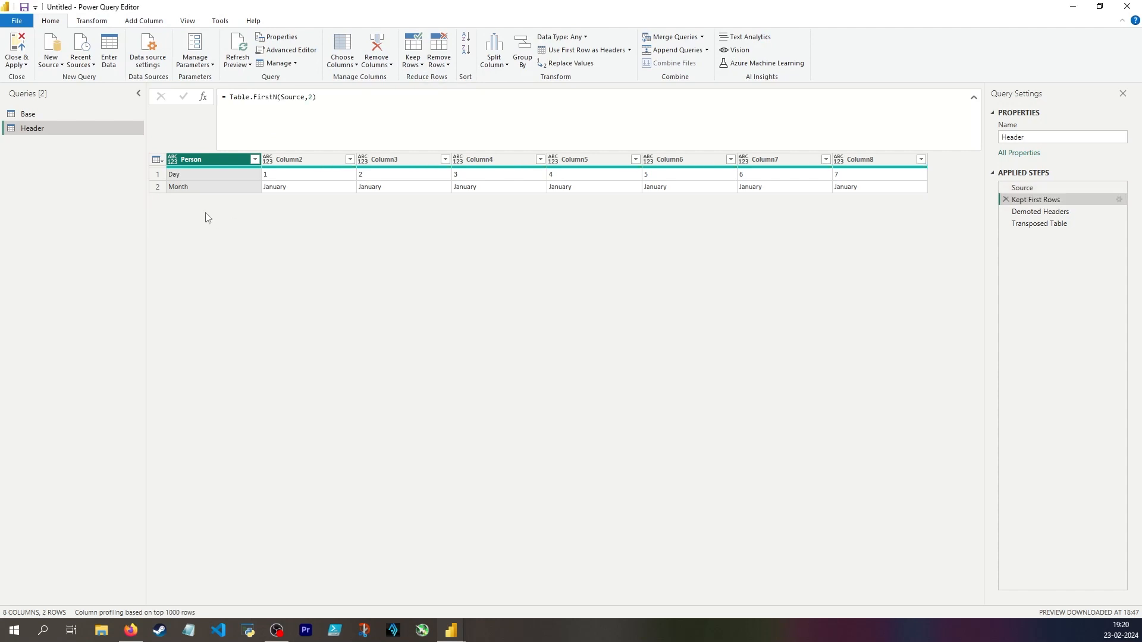
Review the Demoted Headers and Transposed Table steps with the reduced rows, and start a custom column after the transposed table.
click(176, 179)
click(1041, 212)
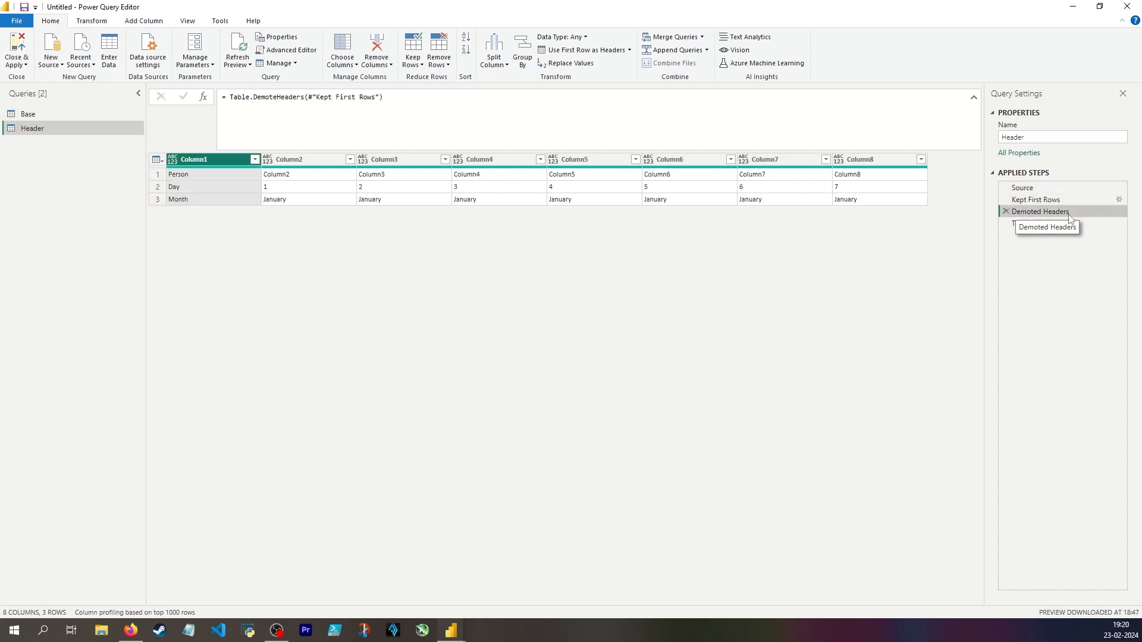
click(1074, 223)
click(369, 199)
click(143, 21)
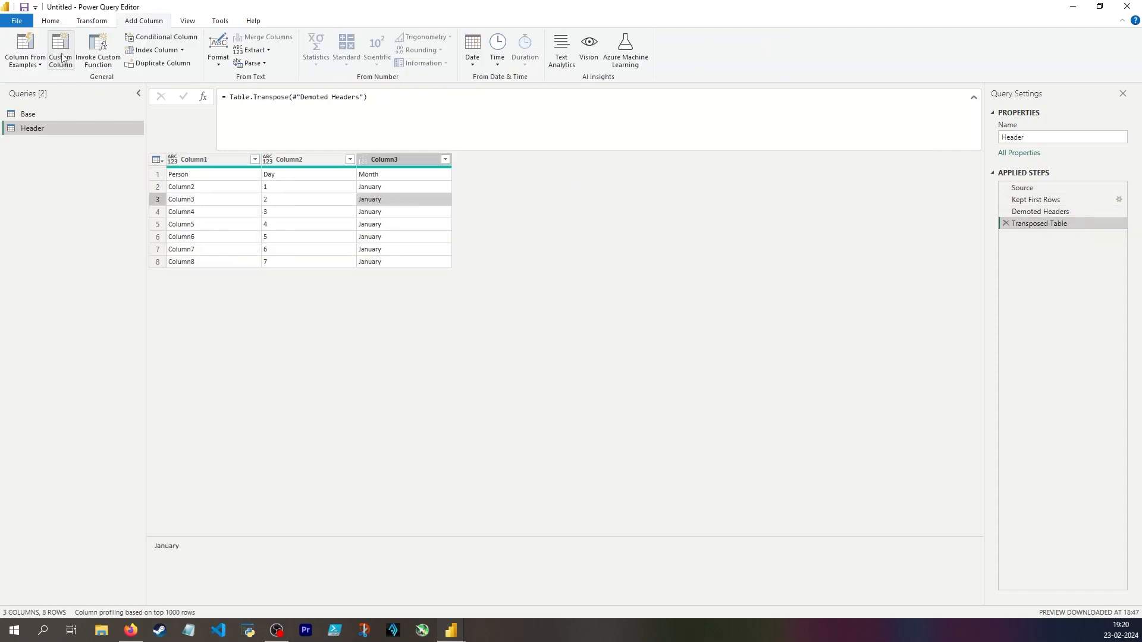
click(60, 54)
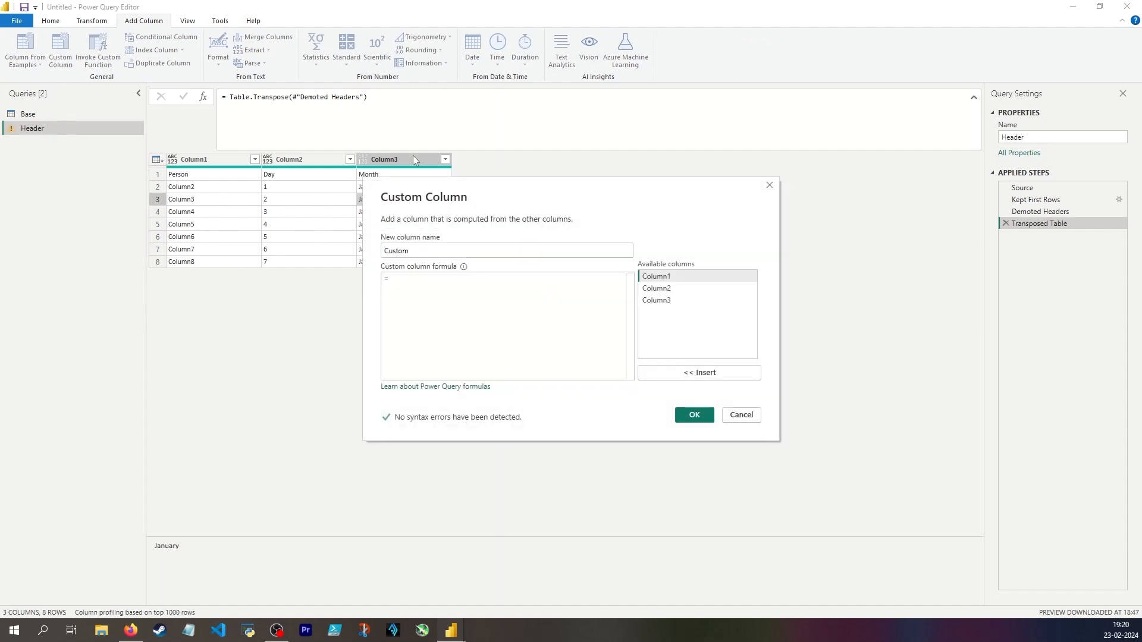
drag(471, 190, 547, 218)
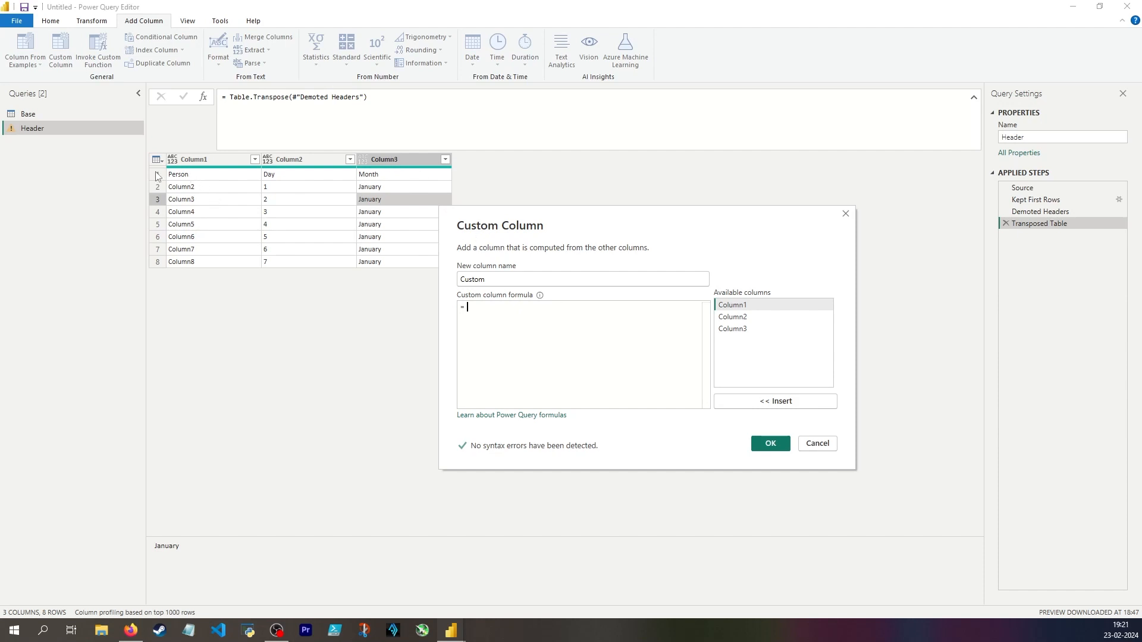
Begin the custom column formula with the condition if [Column1] = "Person" then "Person" else.
double_click(746, 301)
key(Home)
text(if)
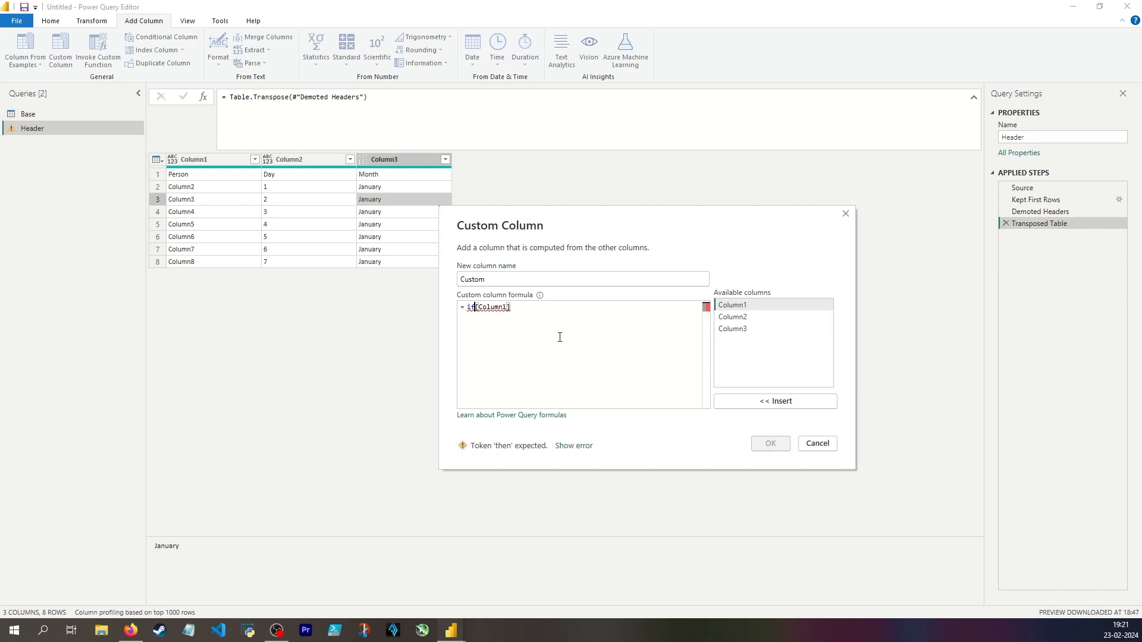
key(End)
text(= )
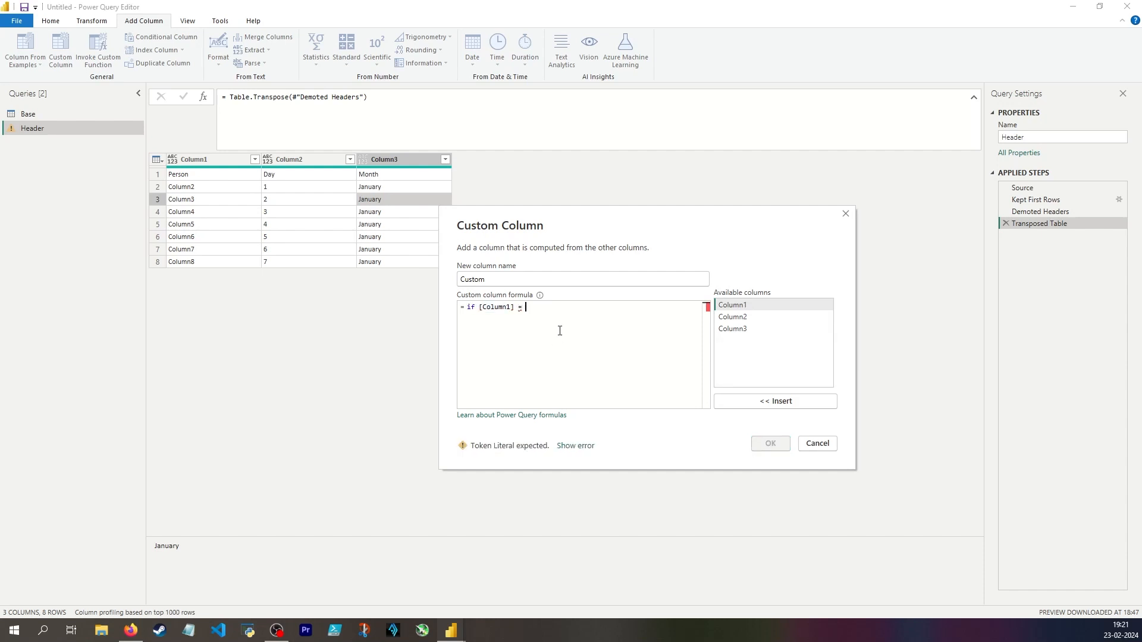
text("Person" then "P)
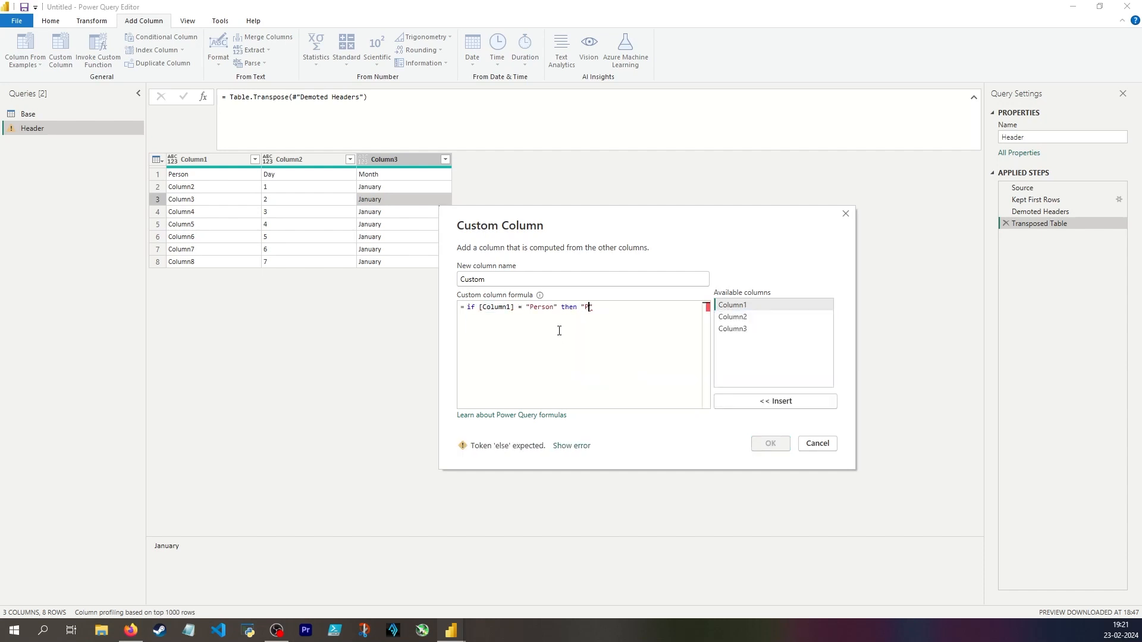
text(erson" else)
Complete the else branch with [Column2] & "-" & [Column3] & "-2024" and add the custom column.
click(745, 320)
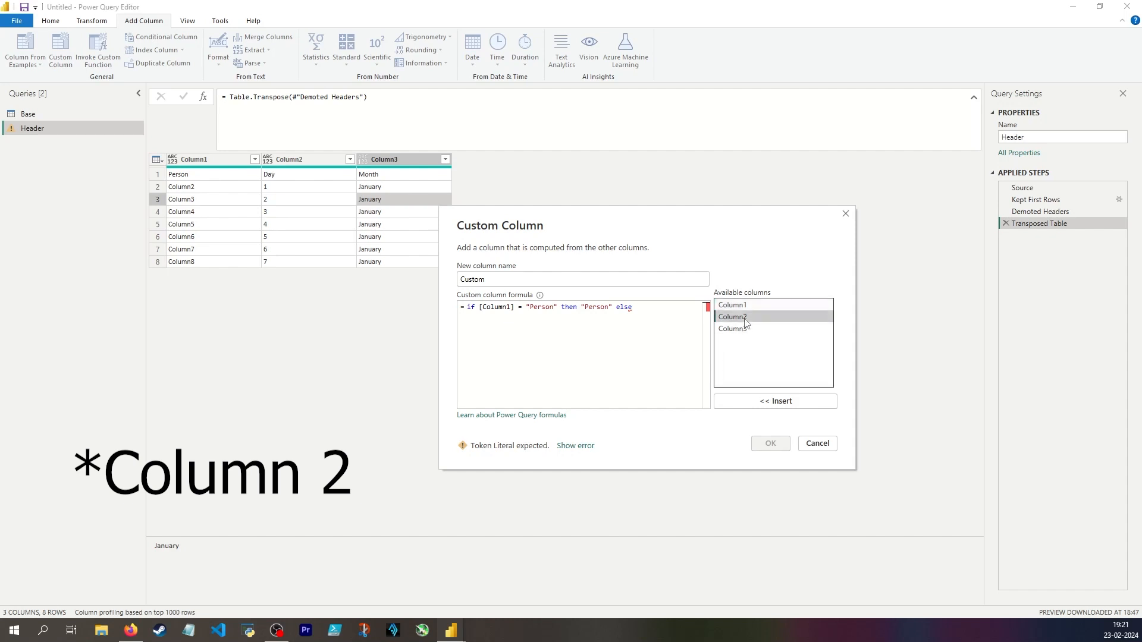
double_click(745, 320)
text(& "-" &)
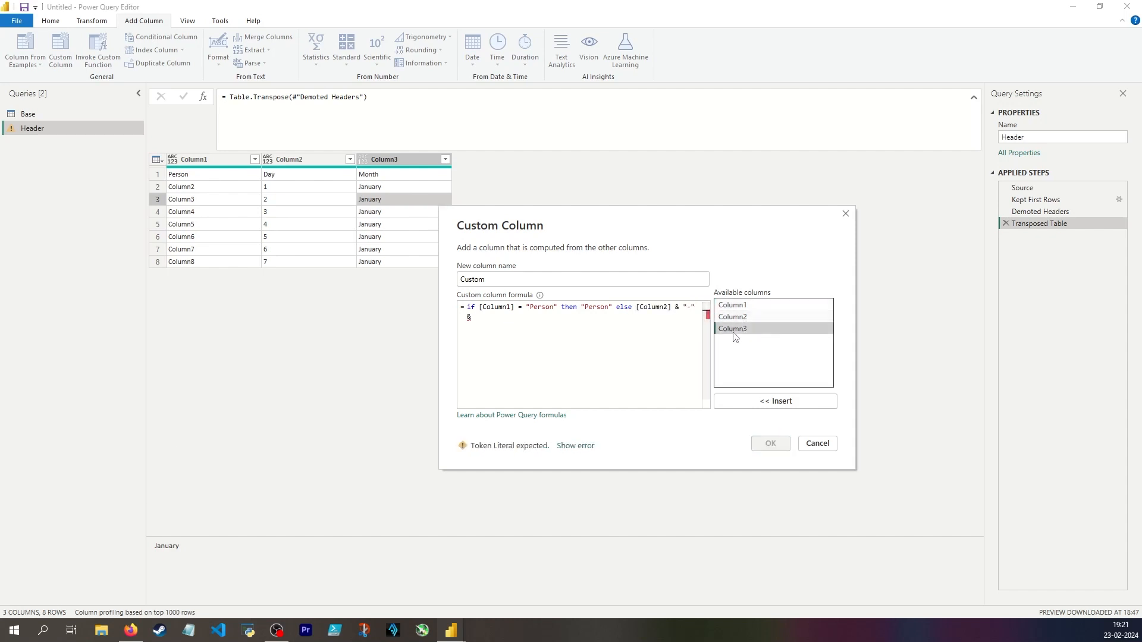
double_click(733, 328)
text(& )
text("-2024")
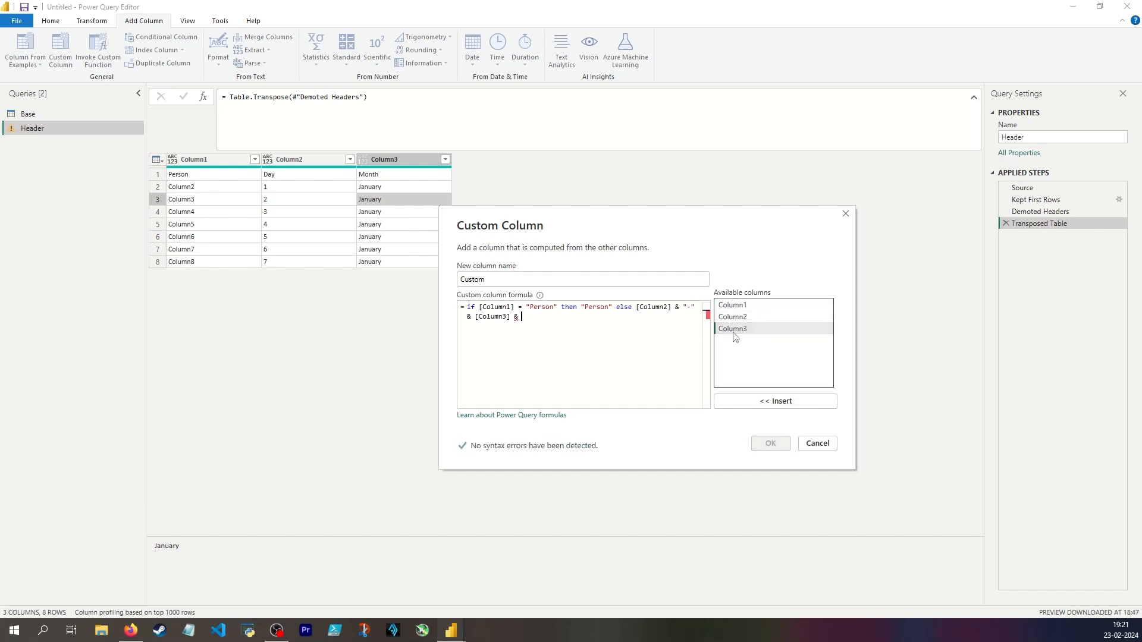
click(770, 443)
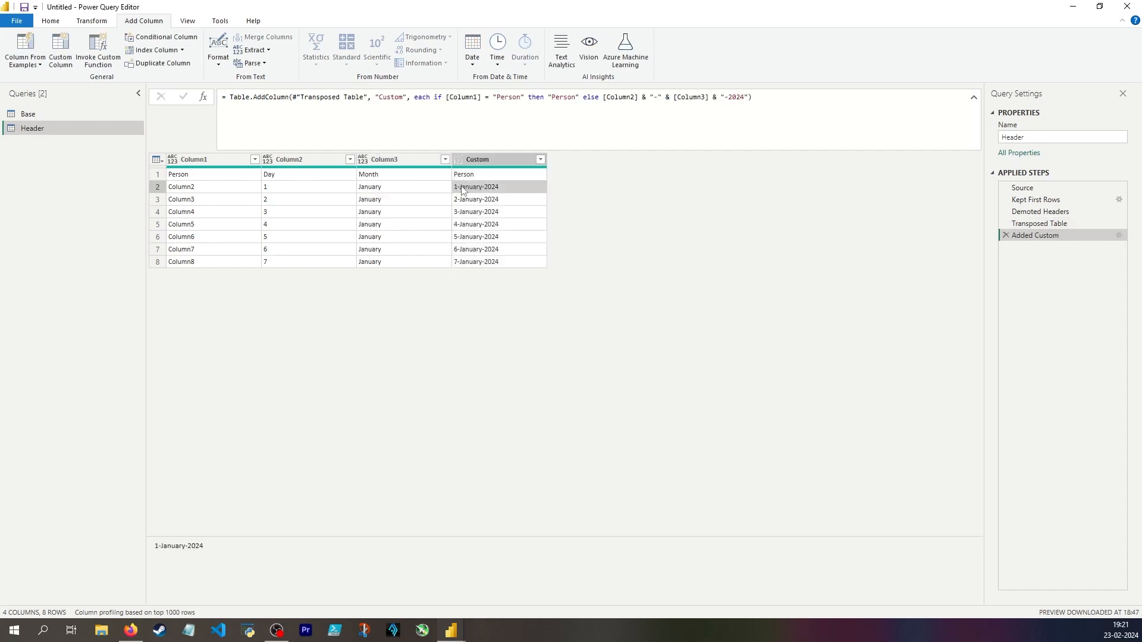
Edit the Added Custom step to wrap the joined day, month and year expression in Date.From().
click(1118, 234)
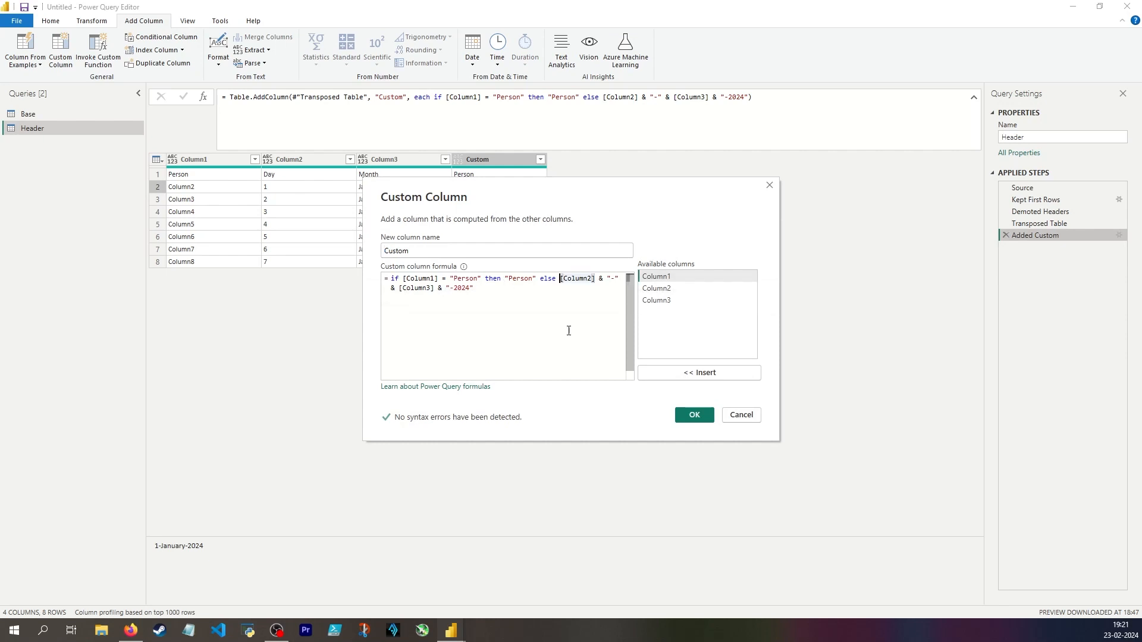
text(Date.From()
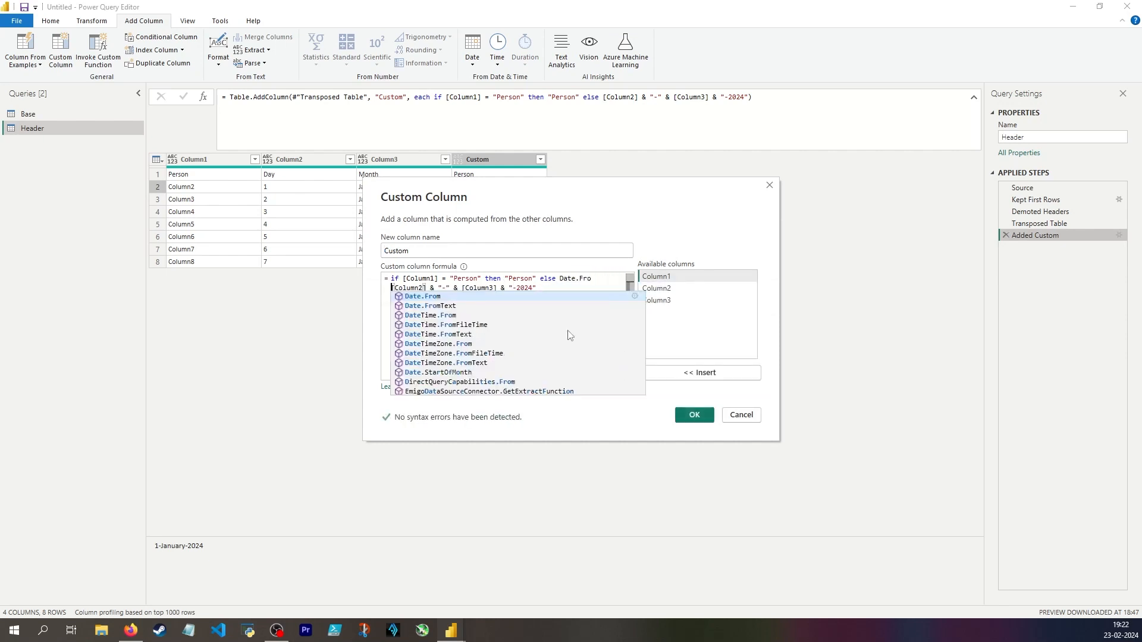
click(557, 309)
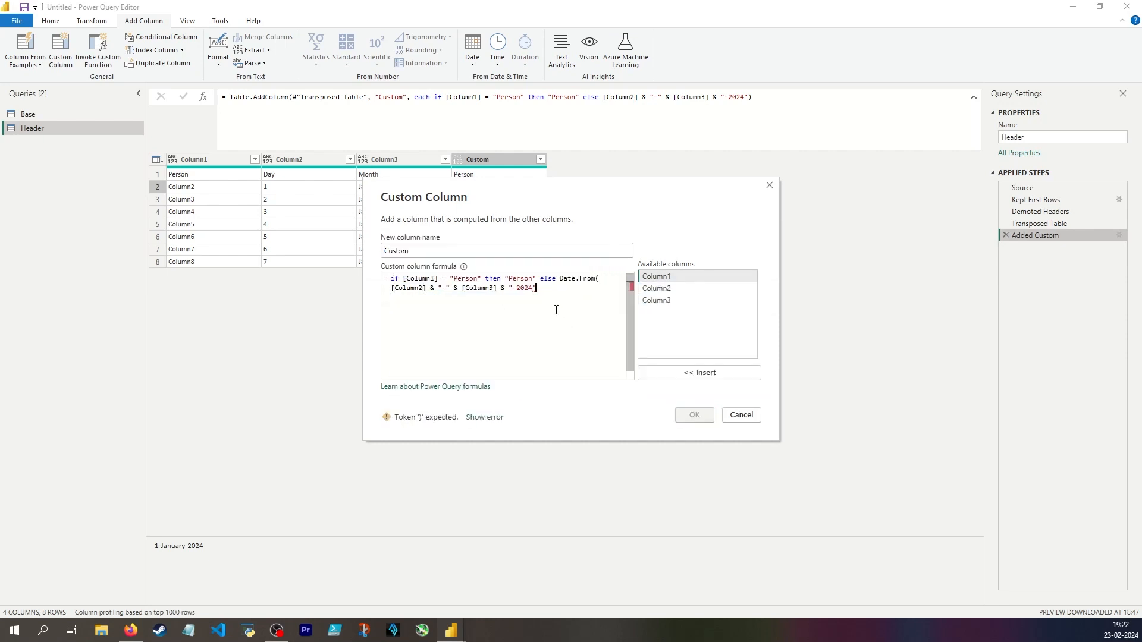
text())
click(694, 414)
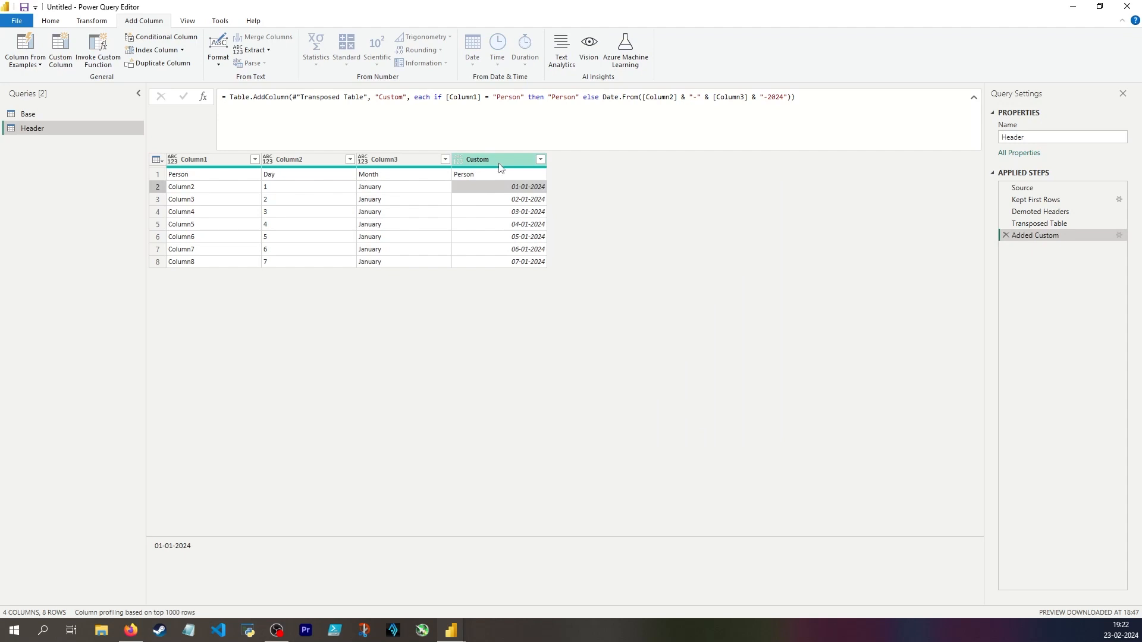
Check the Person and date values in the Custom column and transpose the Header table back.
click(505, 178)
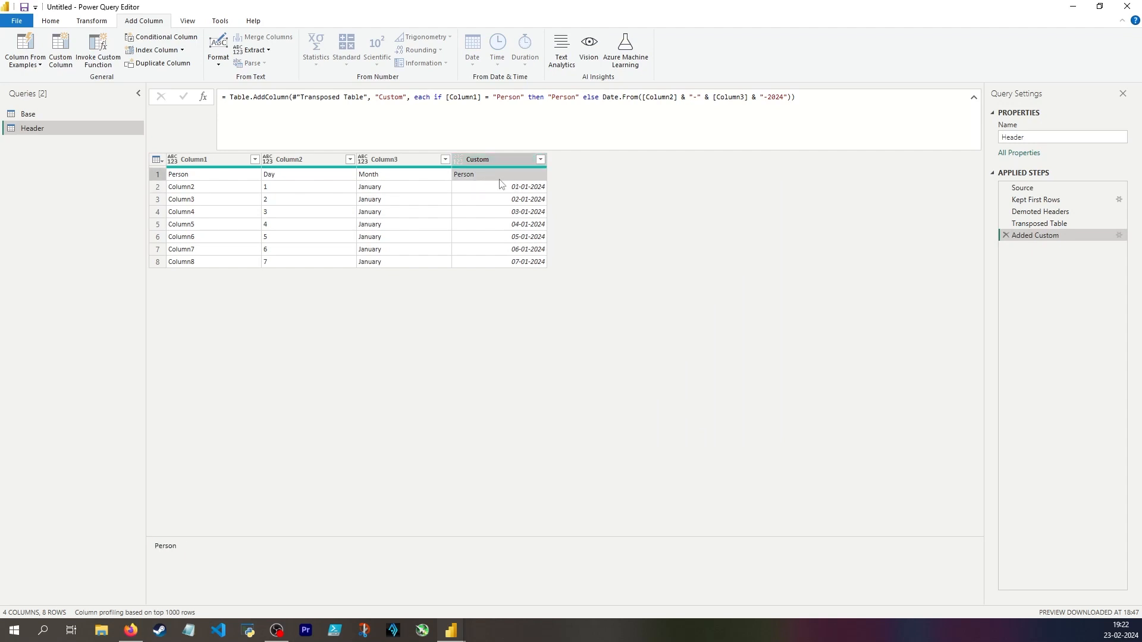
click(504, 185)
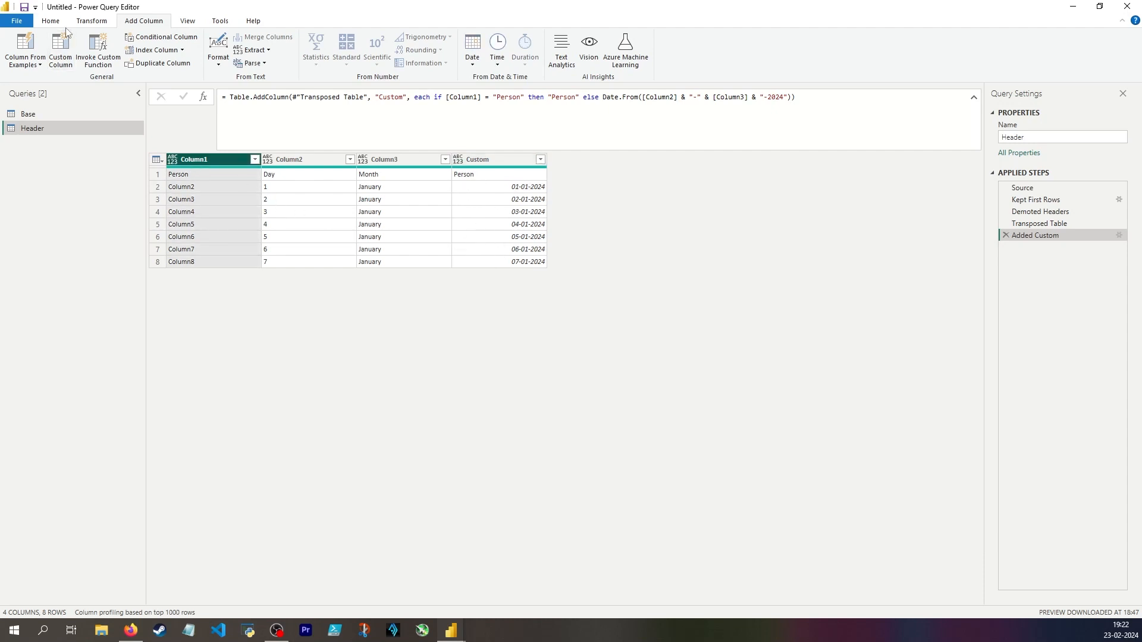
click(94, 21)
click(100, 38)
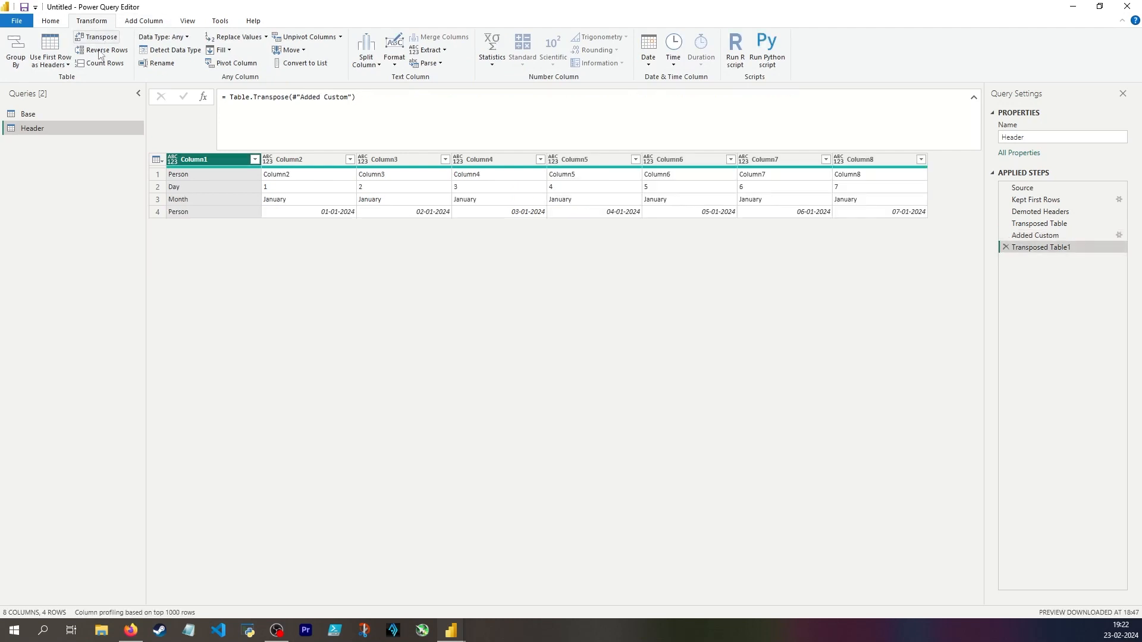
Compare the first and fourth rows of the Header query with the original column headers in Base.
click(159, 212)
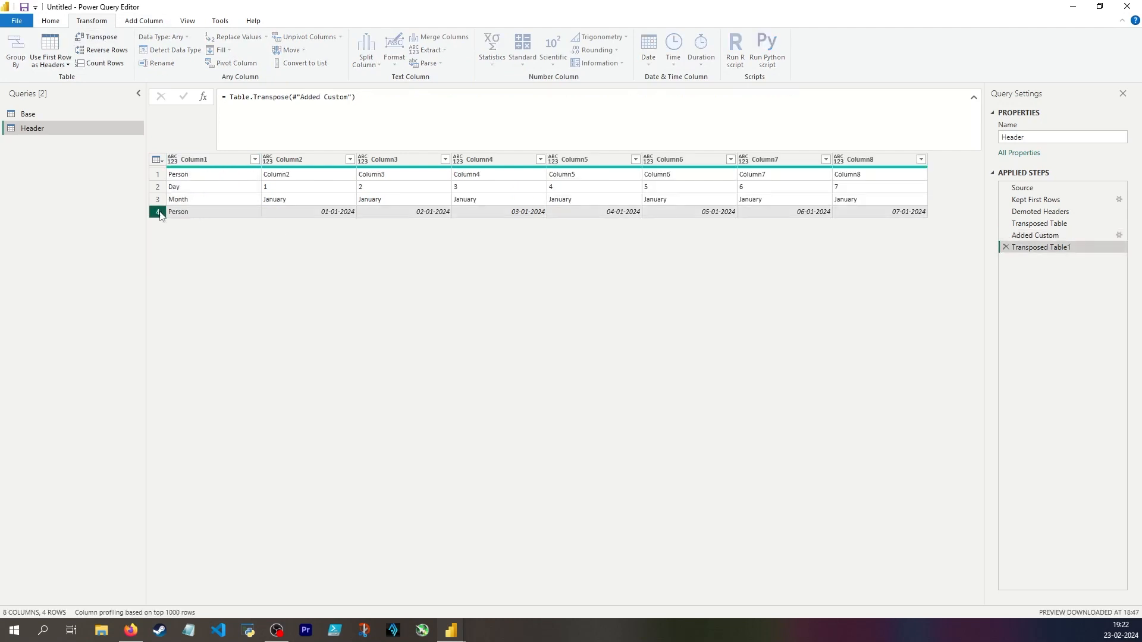
click(157, 174)
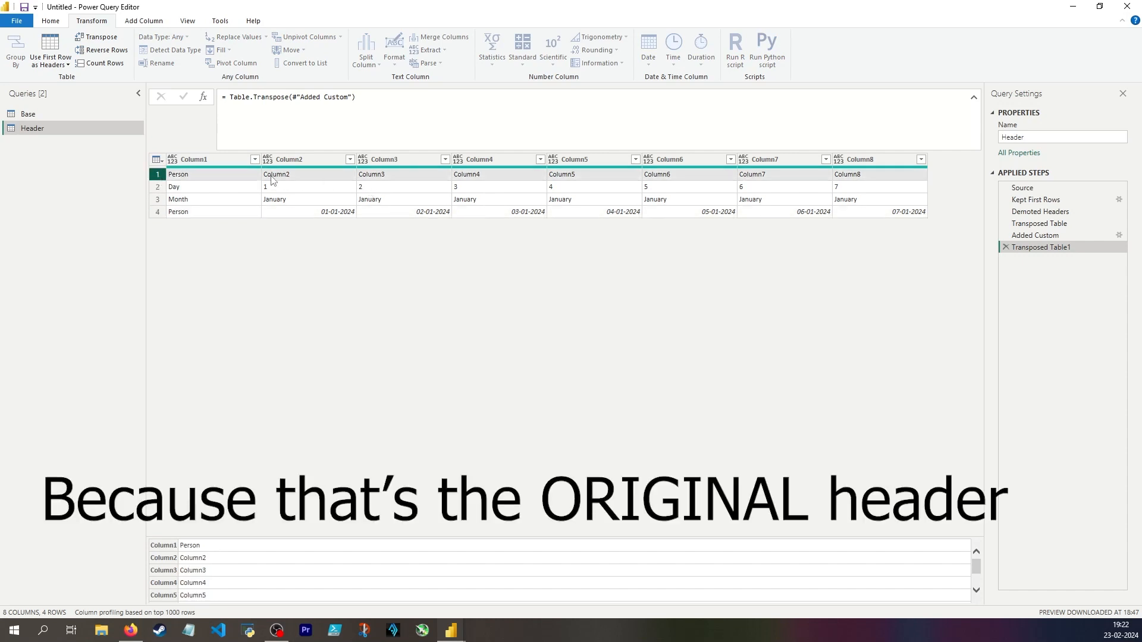
click(60, 114)
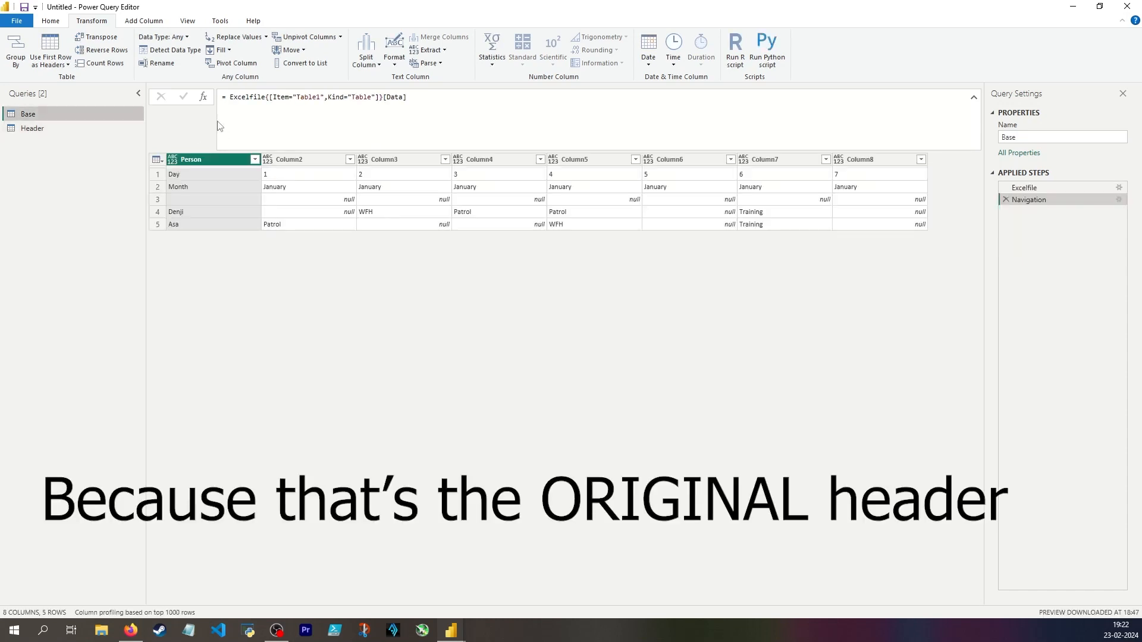
click(32, 128)
click(158, 174)
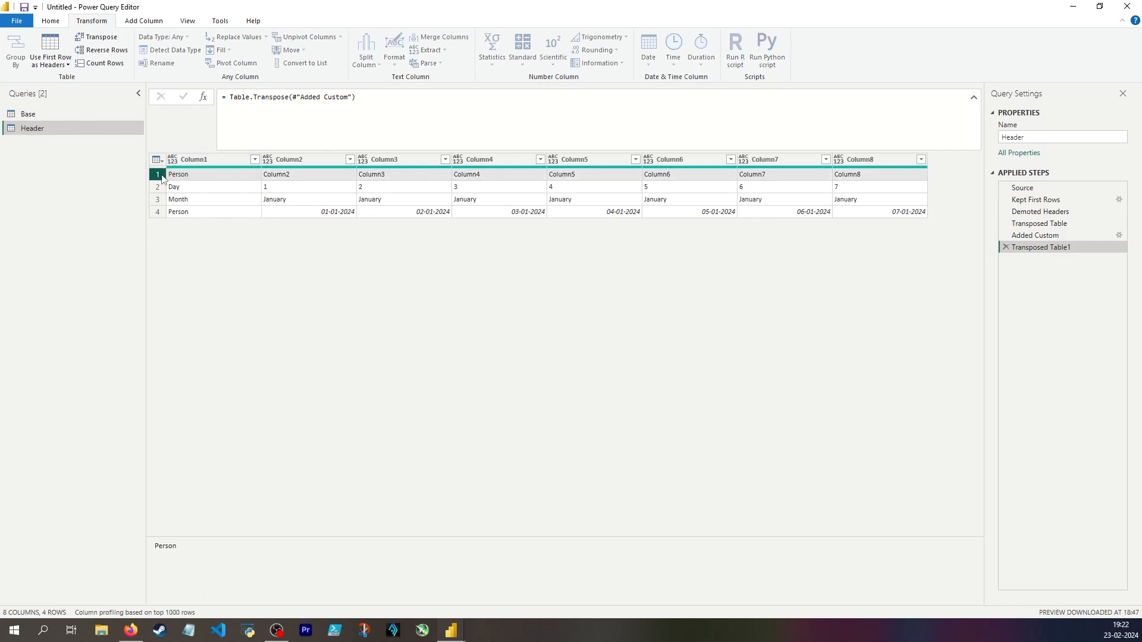
click(158, 212)
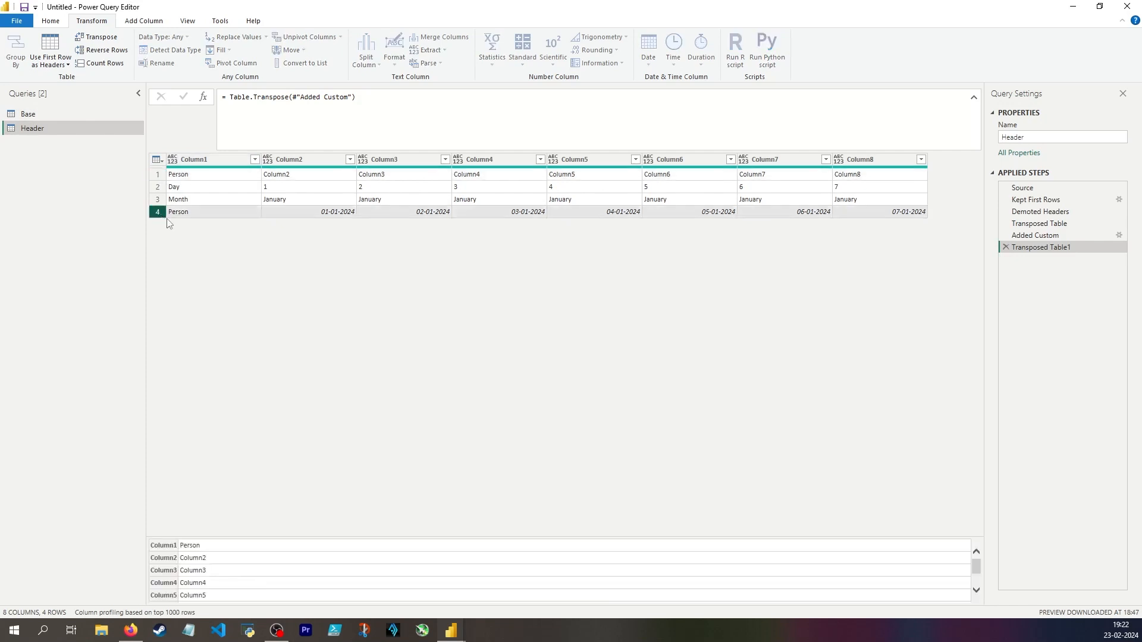
click(51, 21)
click(413, 60)
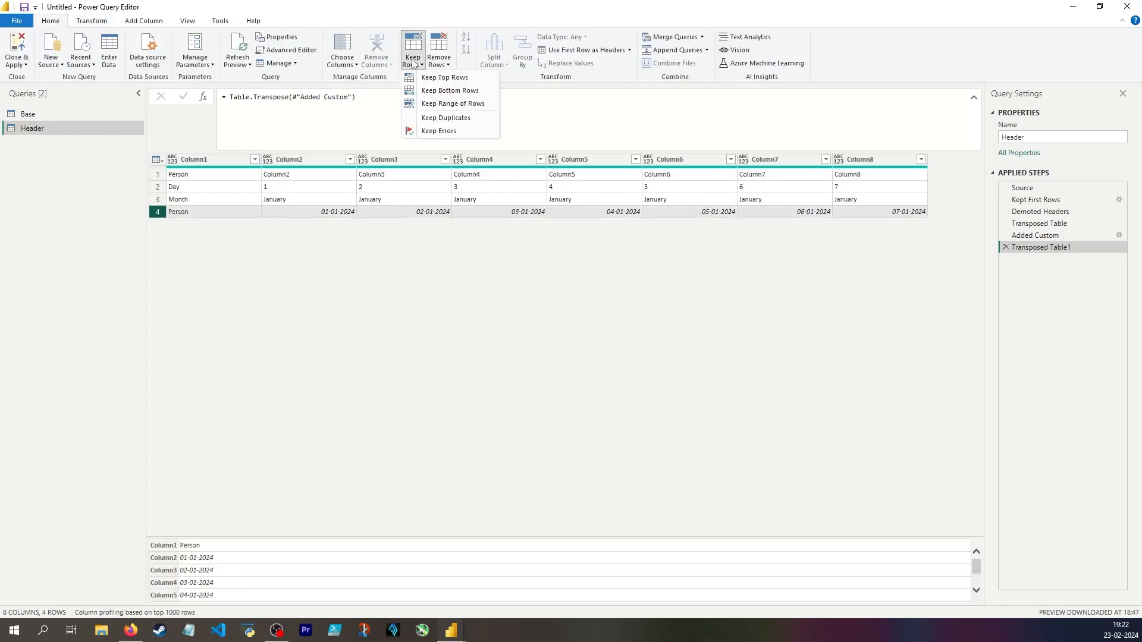
click(461, 106)
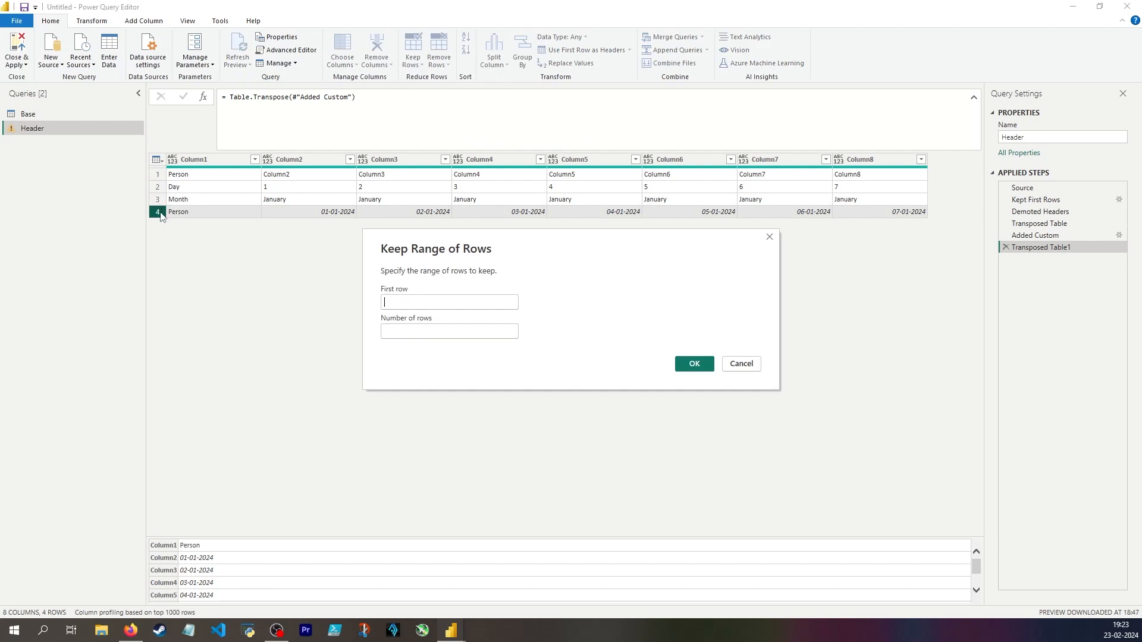
key(Escape)
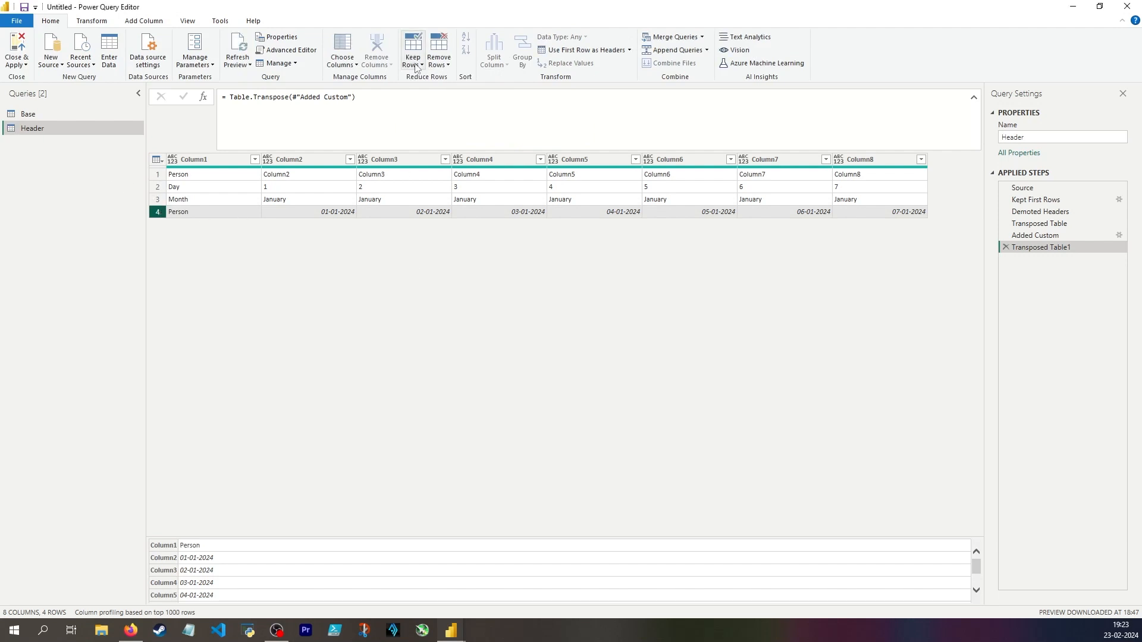
Keep only the top 1 row of the transposed Header table.
click(415, 65)
click(461, 79)
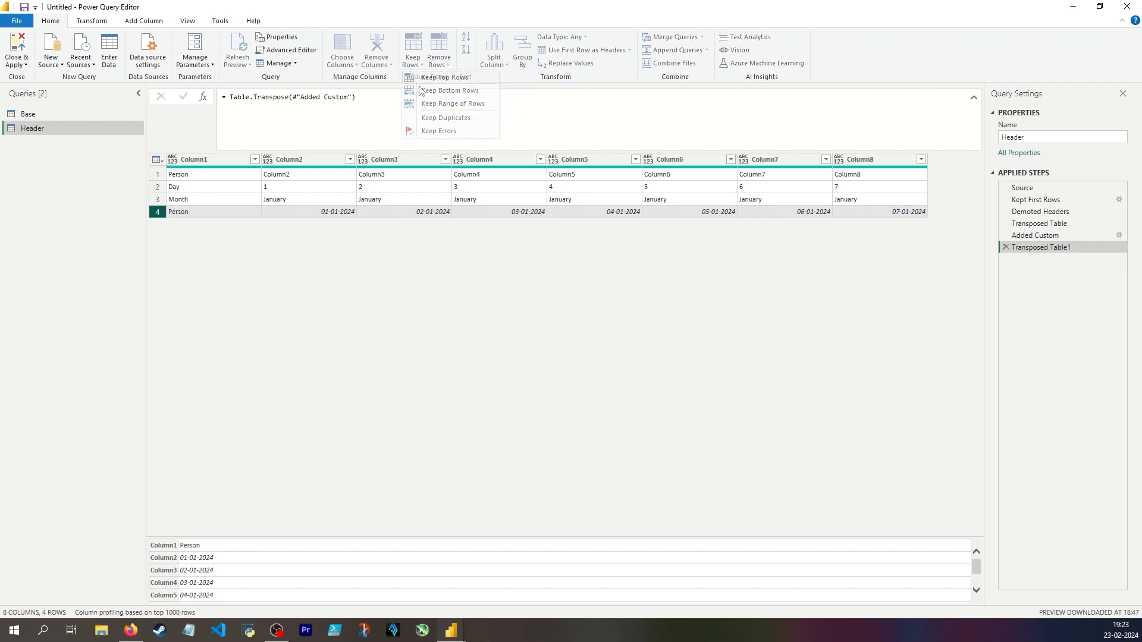
text(1)
click(689, 347)
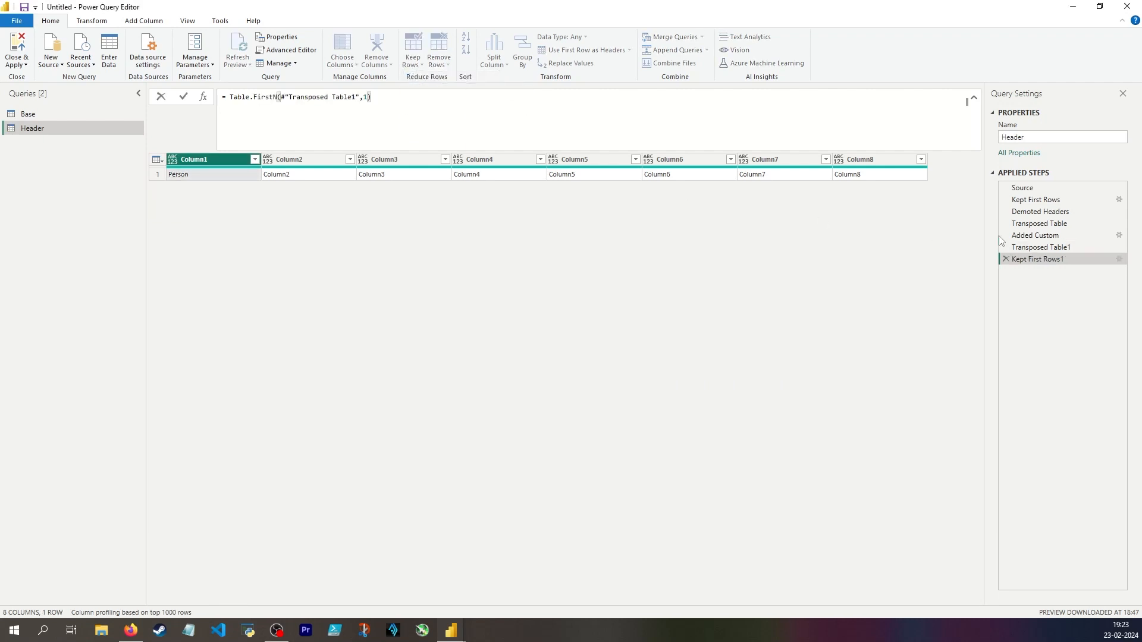
Insert a step directly after Transposed Table1 that keeps only the bottom 1 row.
click(1059, 246)
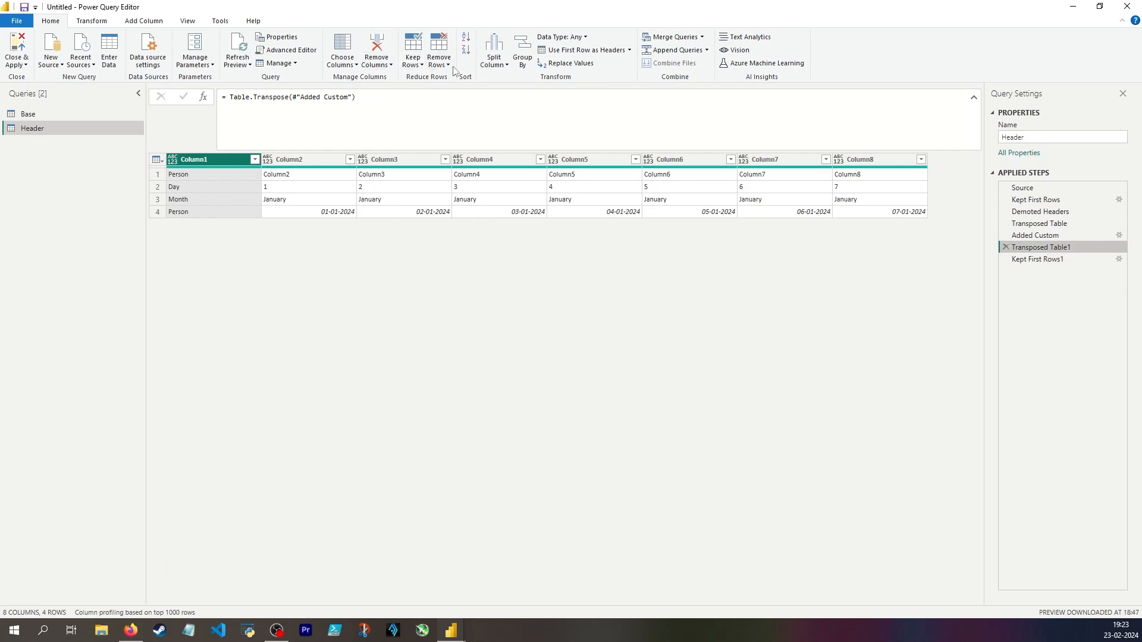
click(416, 66)
click(450, 91)
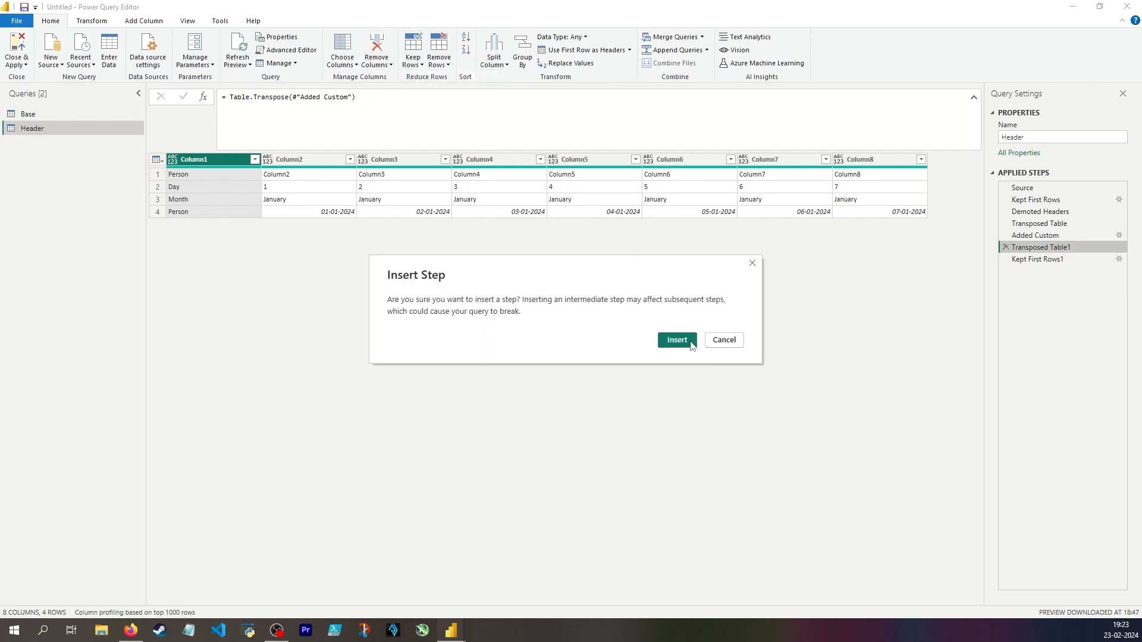
click(674, 340)
text(1)
click(696, 349)
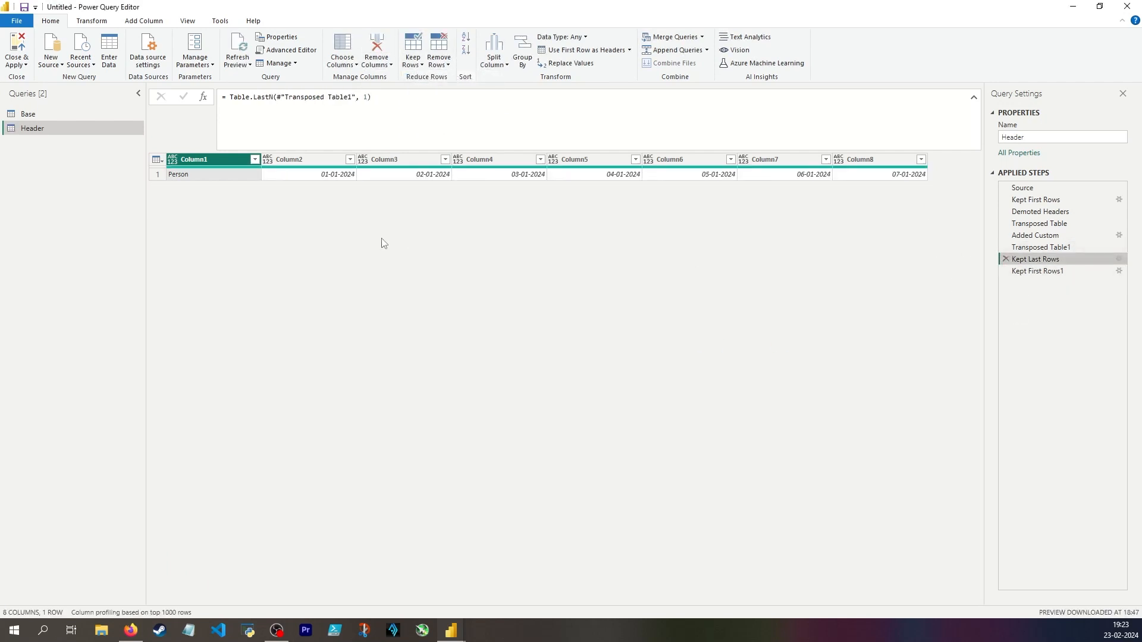
Copy the Table.LastN(#"Transposed Table1", 1) expression and delete the Kept Last Rows step.
drag(371, 97, 229, 97)
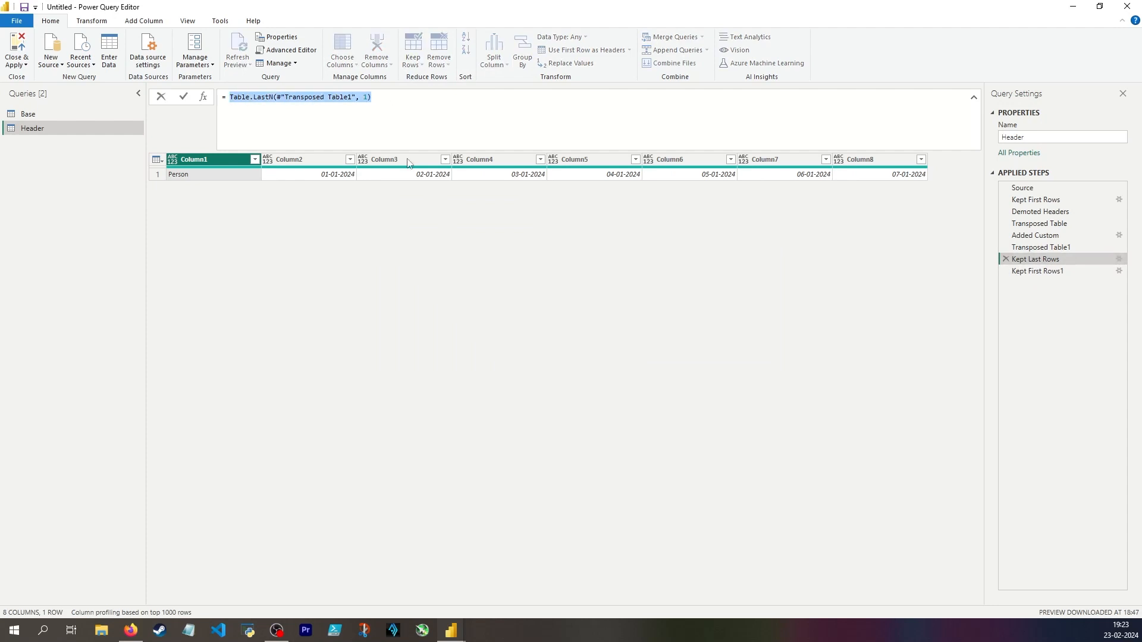
click(476, 238)
click(1004, 259)
click(676, 340)
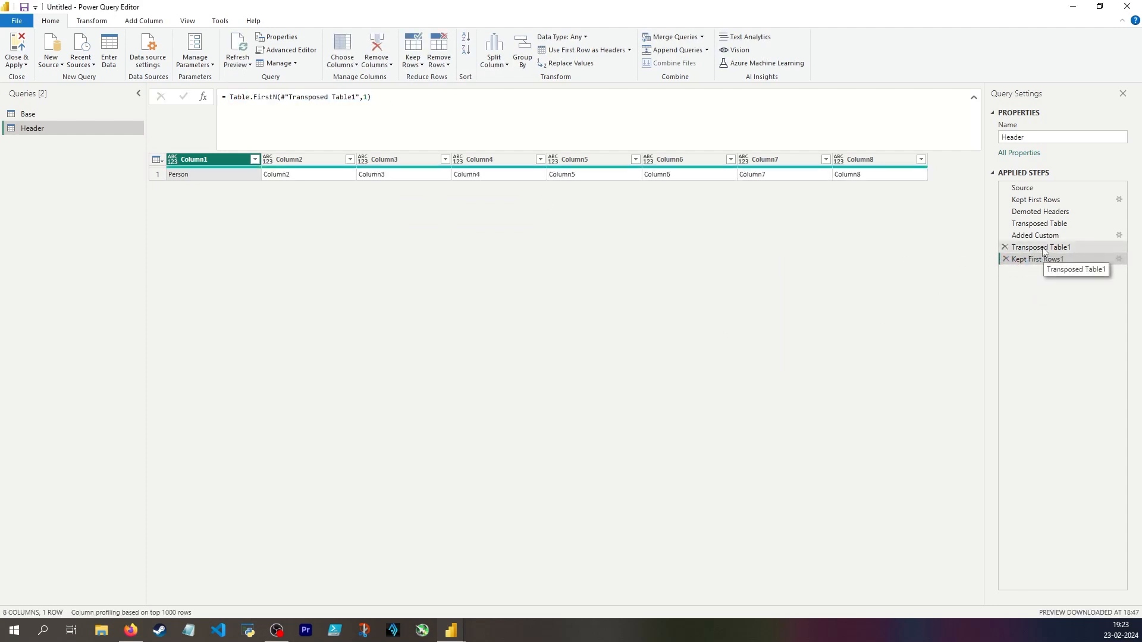
Extend the Kept First Rows1 formula with & Table.LastN(#"Transposed Table1", 1) and check both resulting rows.
click(432, 104)
text(& Table.LastN(#"Transposed Table1", 1))
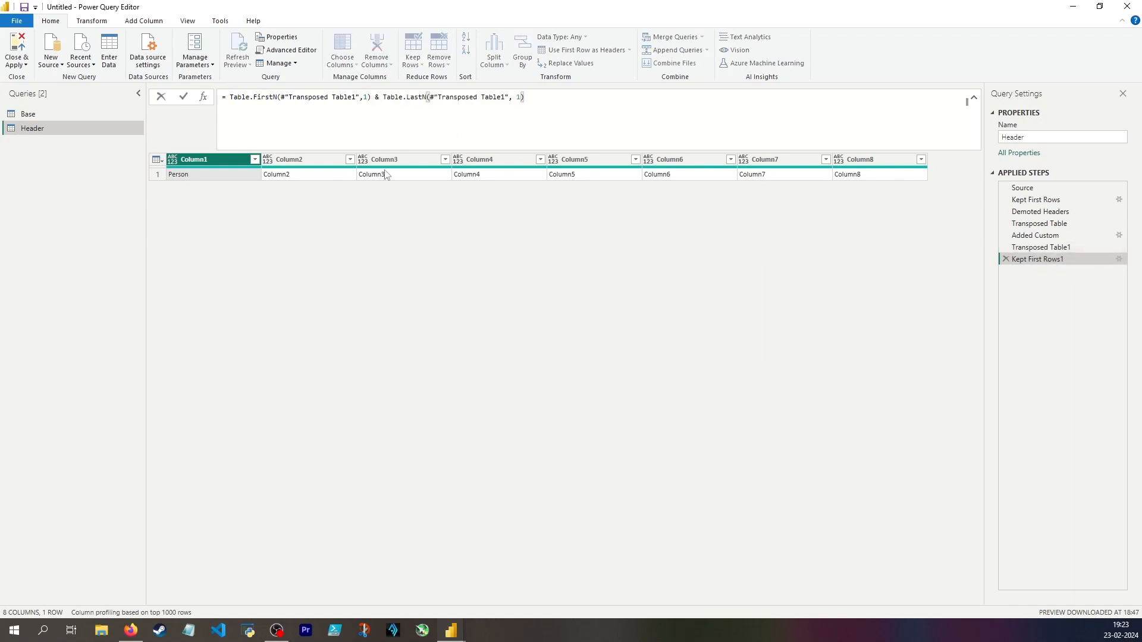
key(Return)
click(157, 174)
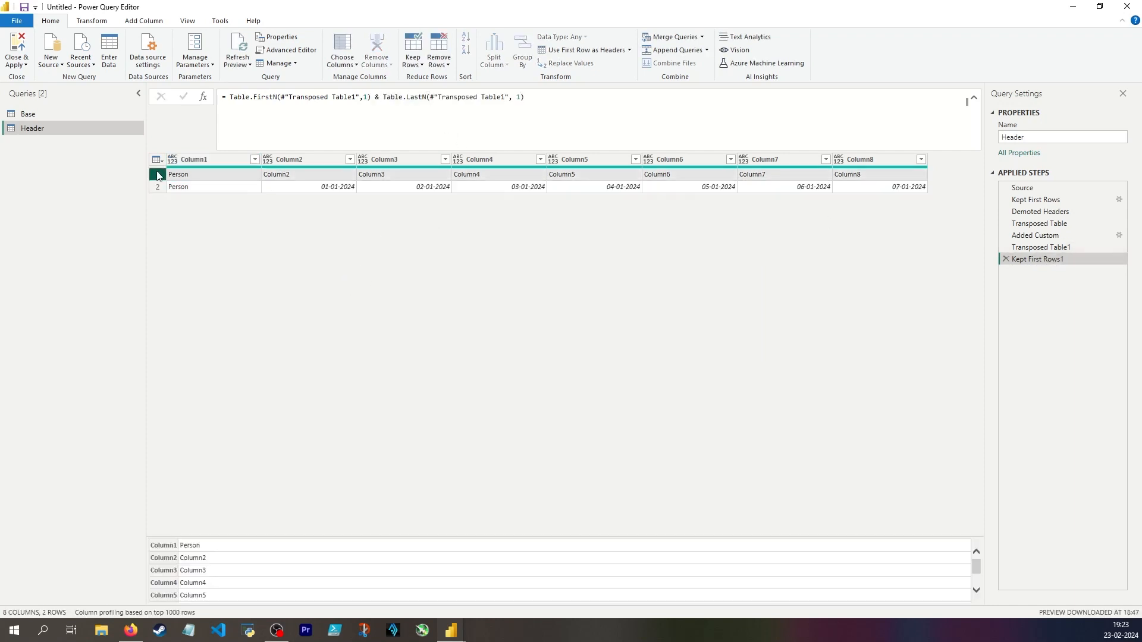
click(158, 187)
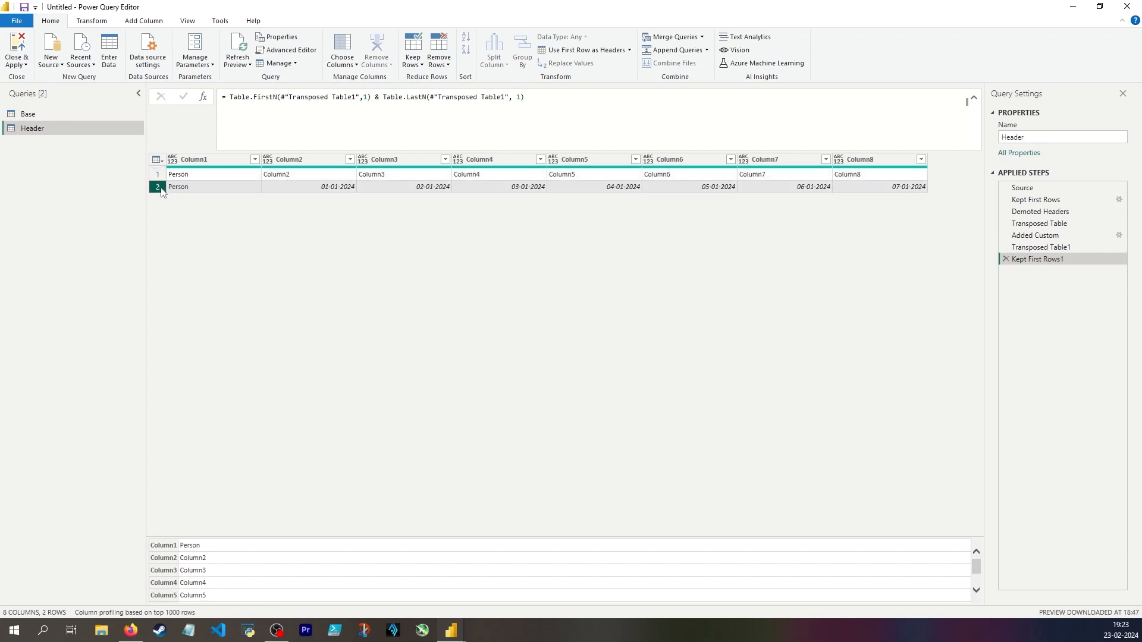
click(158, 174)
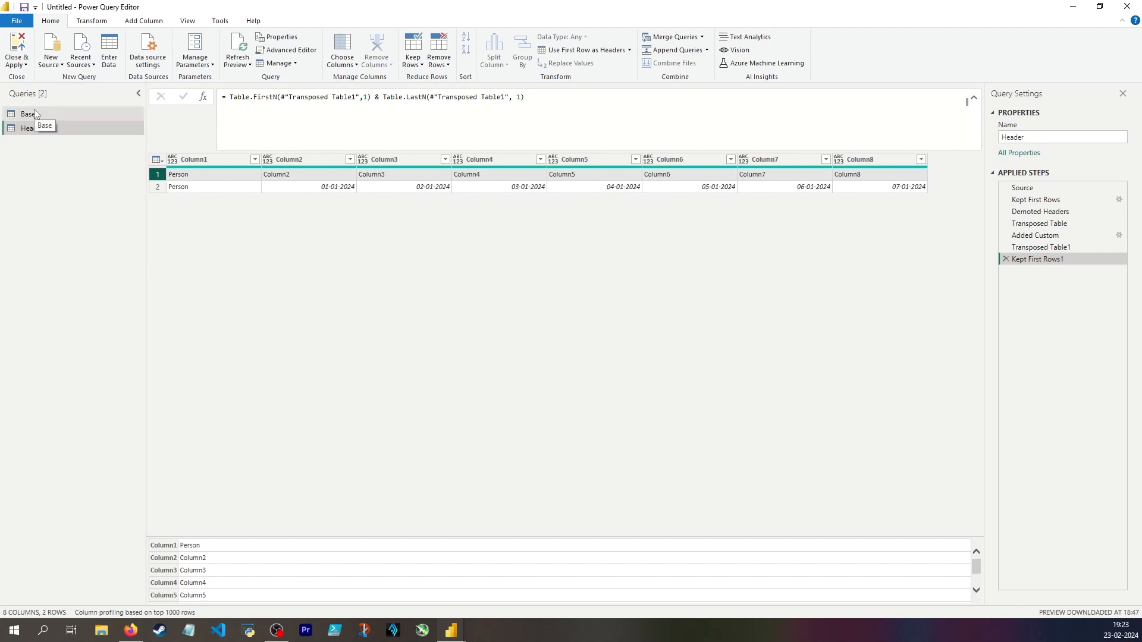
click(158, 187)
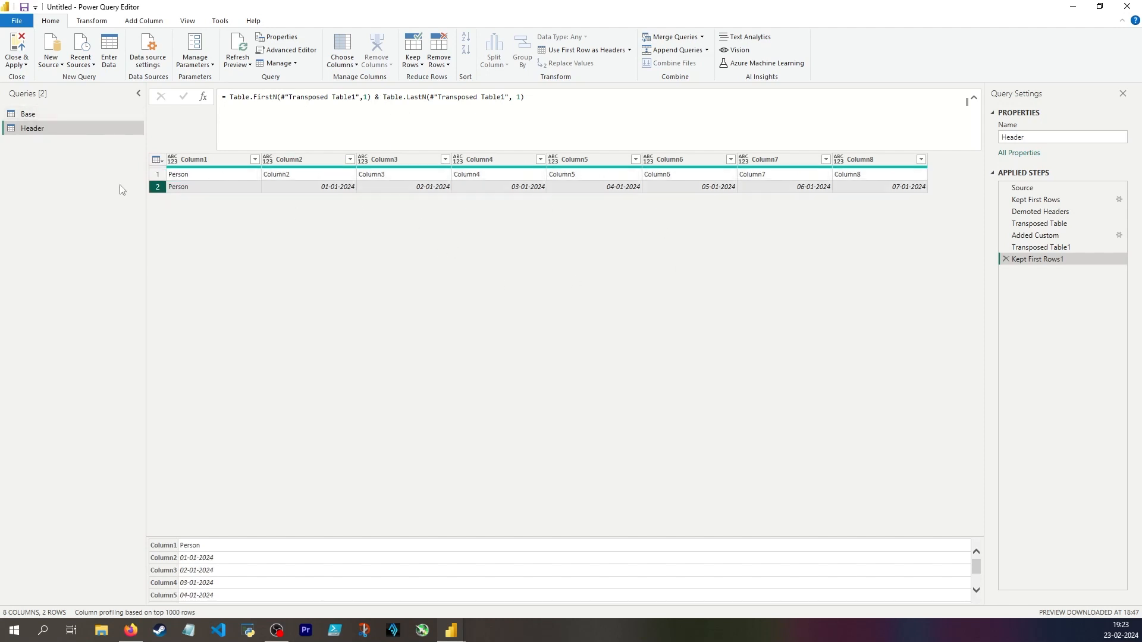
Promote the first row of Header to column headers and delete the automatic Changed Type step, comparing with Base.
click(158, 161)
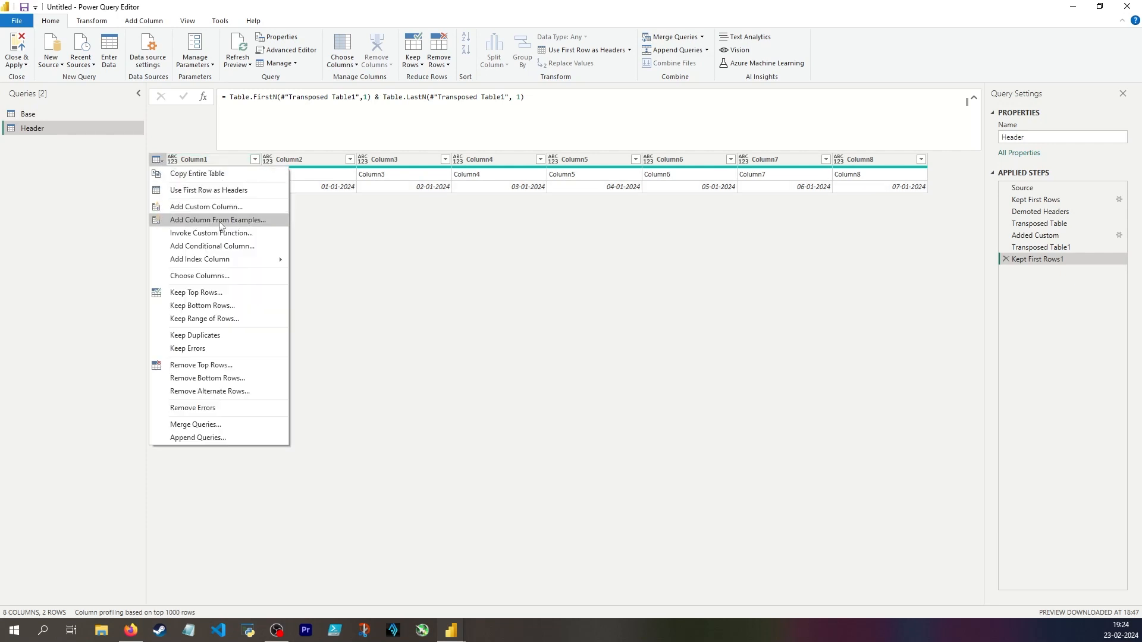
click(217, 190)
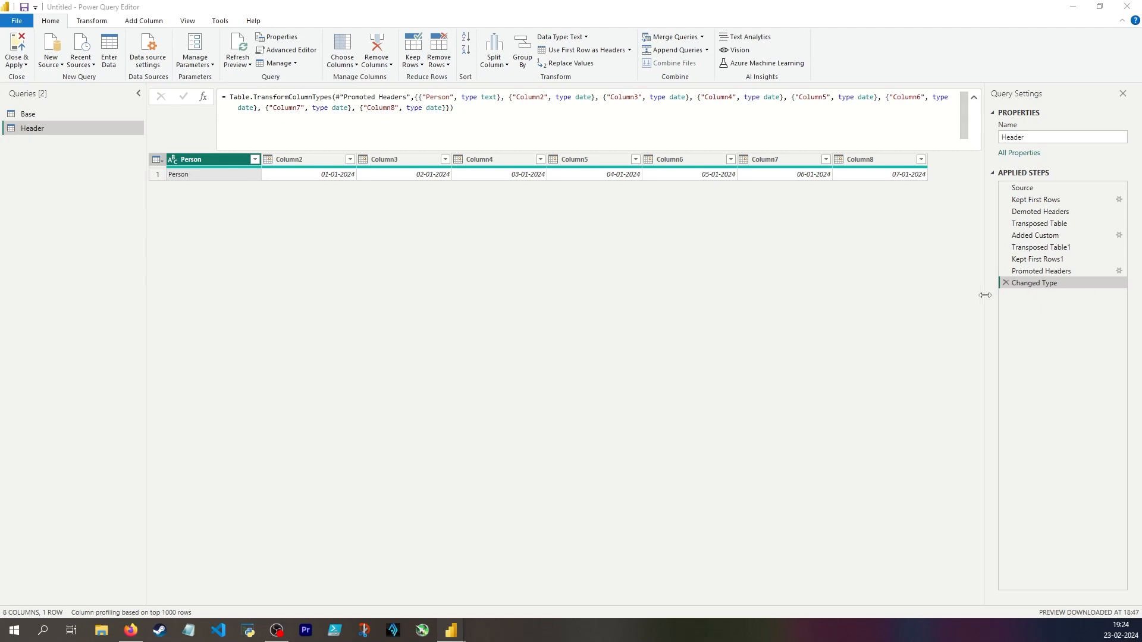
click(1005, 283)
click(26, 115)
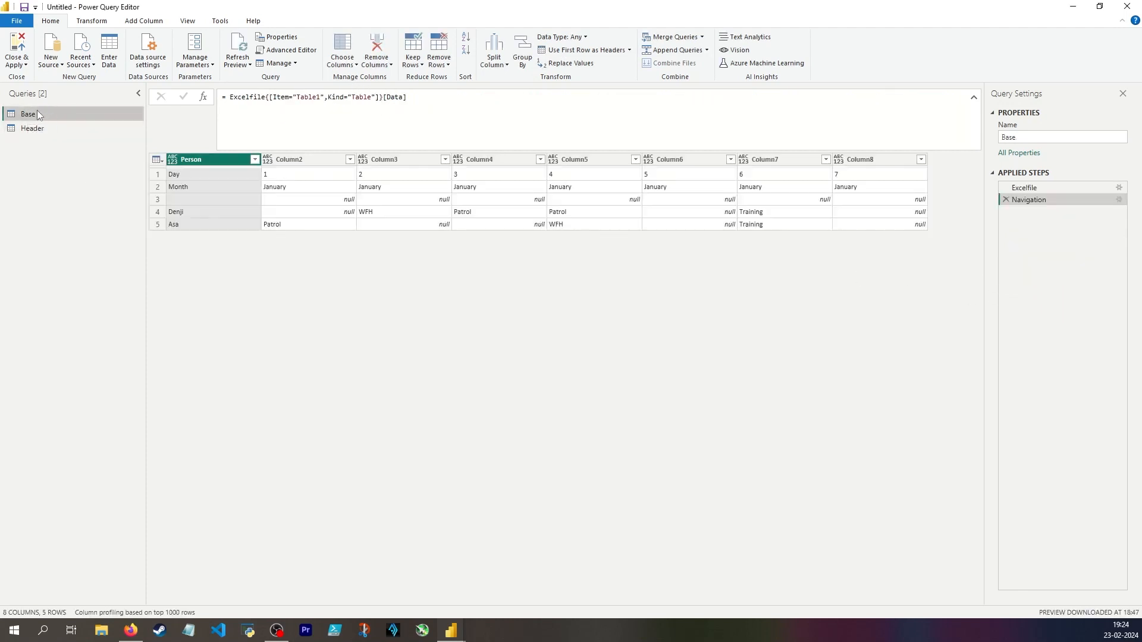
click(57, 128)
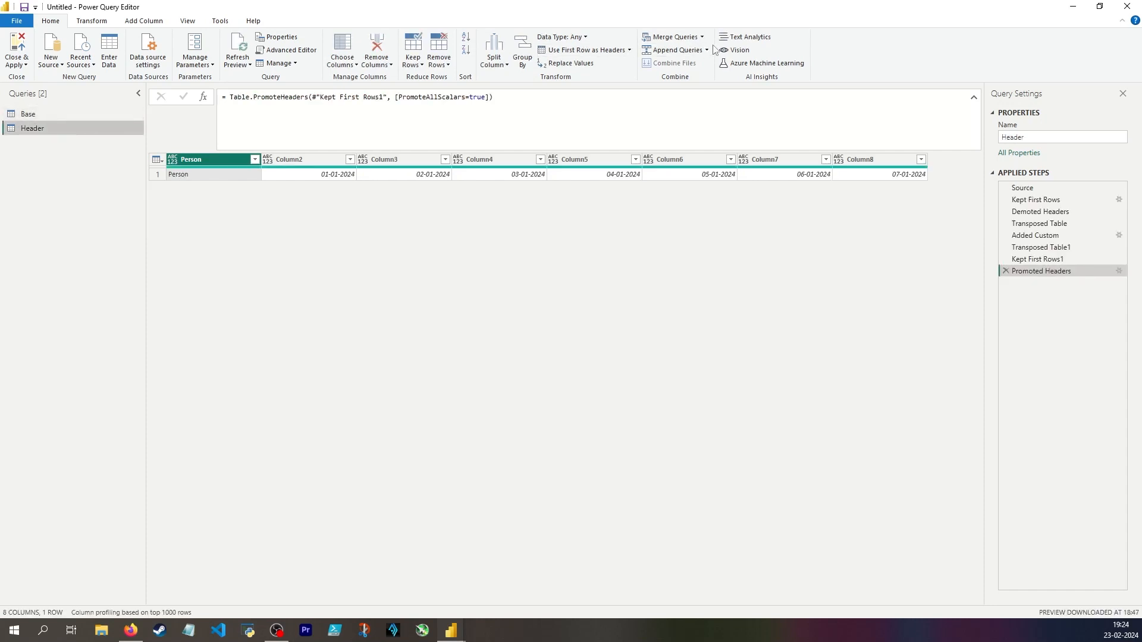
Try appending Base to the Header query itself, and delete the Appended Query step.
click(674, 50)
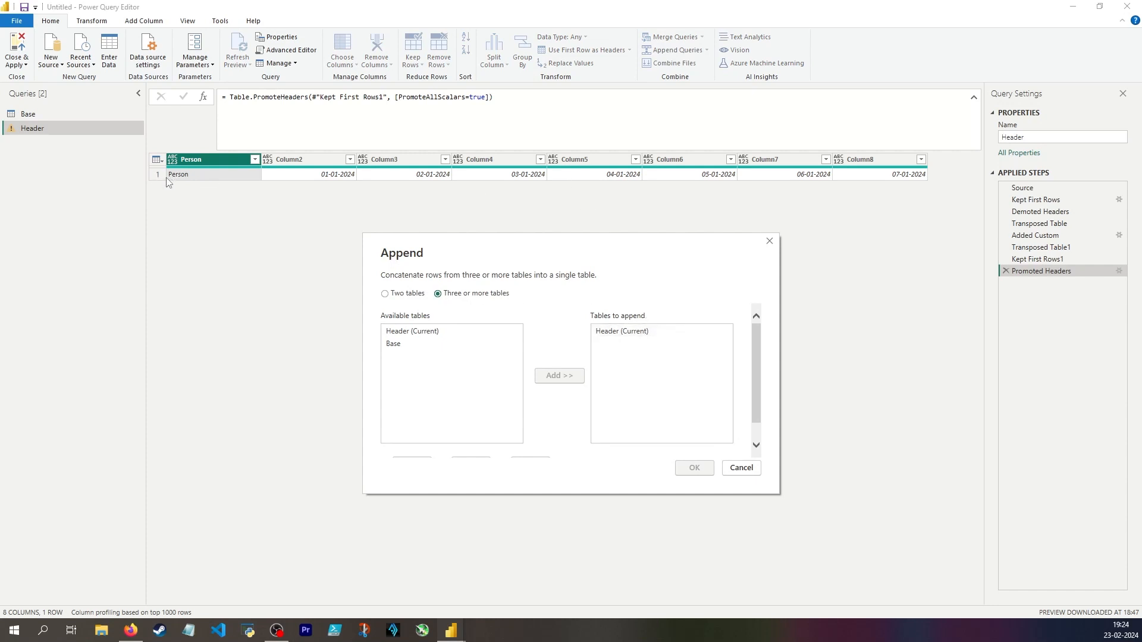
click(423, 345)
click(556, 375)
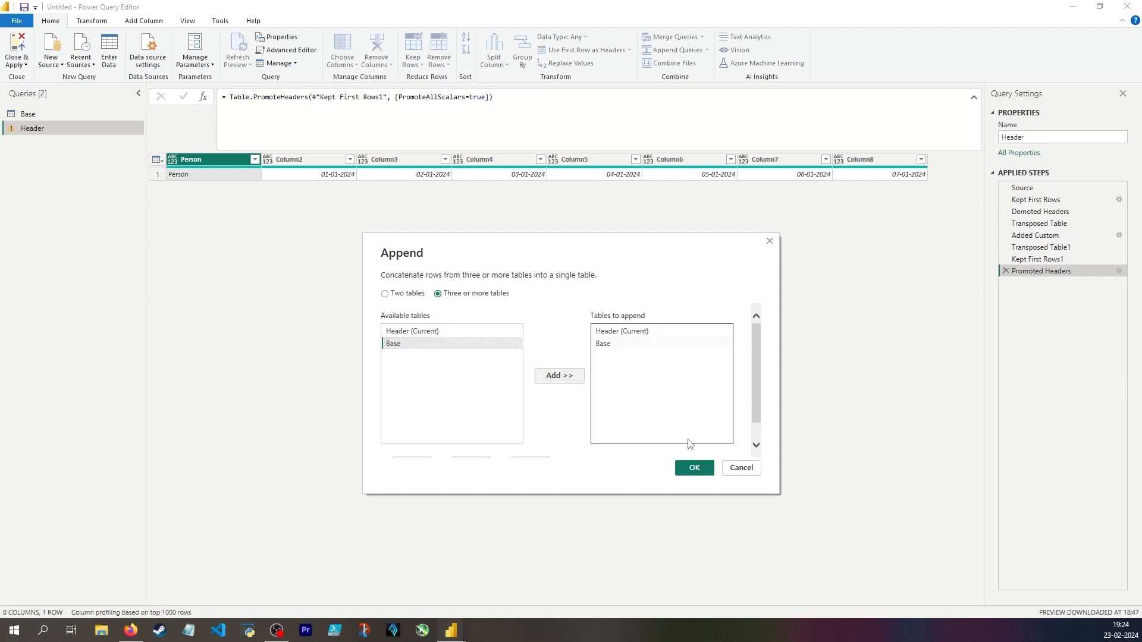
click(694, 468)
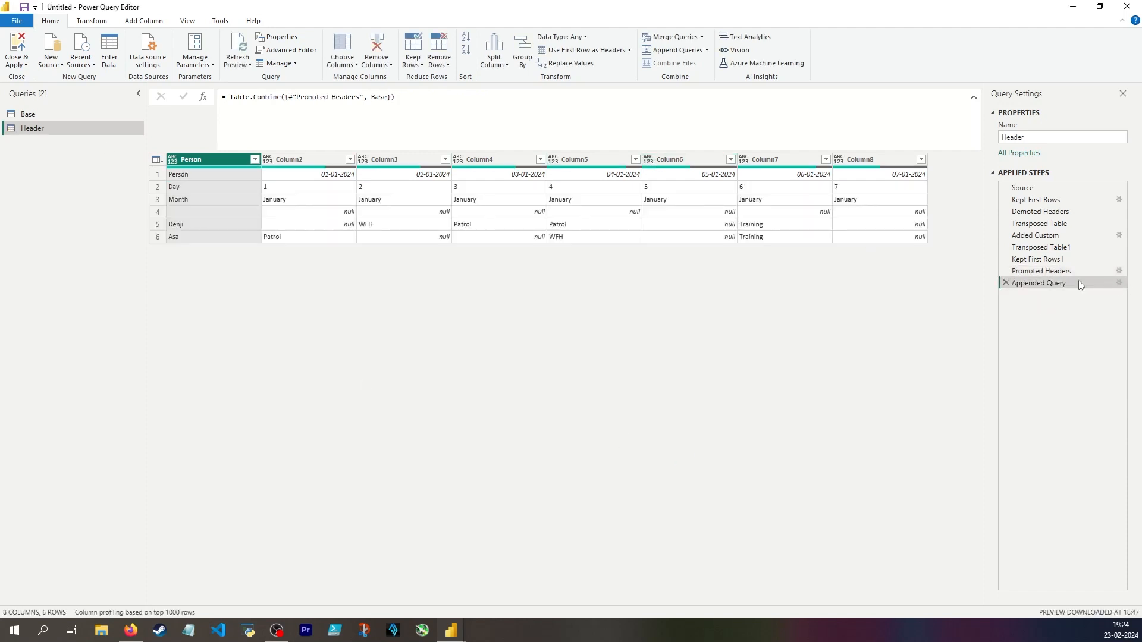
click(1006, 283)
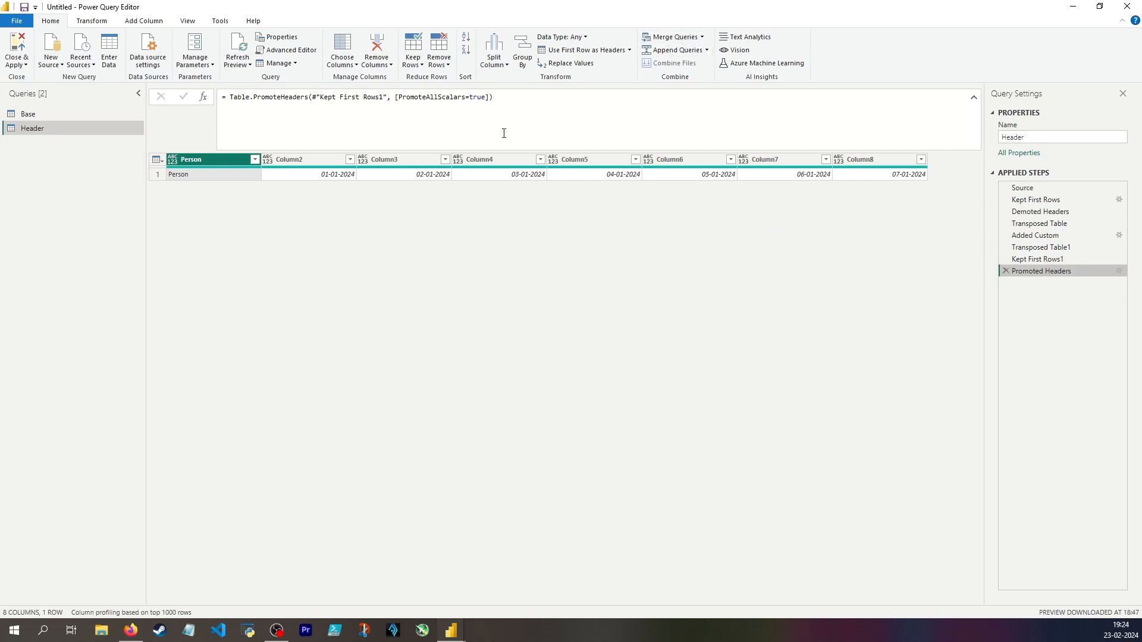
Append Base below Header as a new query named Finished.
click(680, 51)
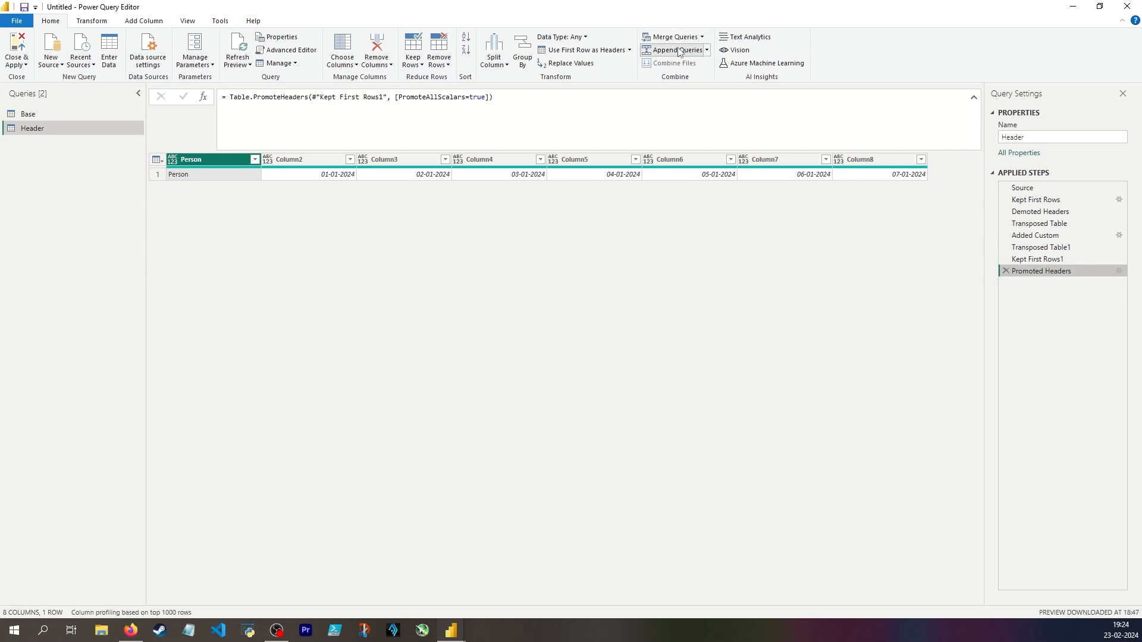
key(Escape)
click(707, 50)
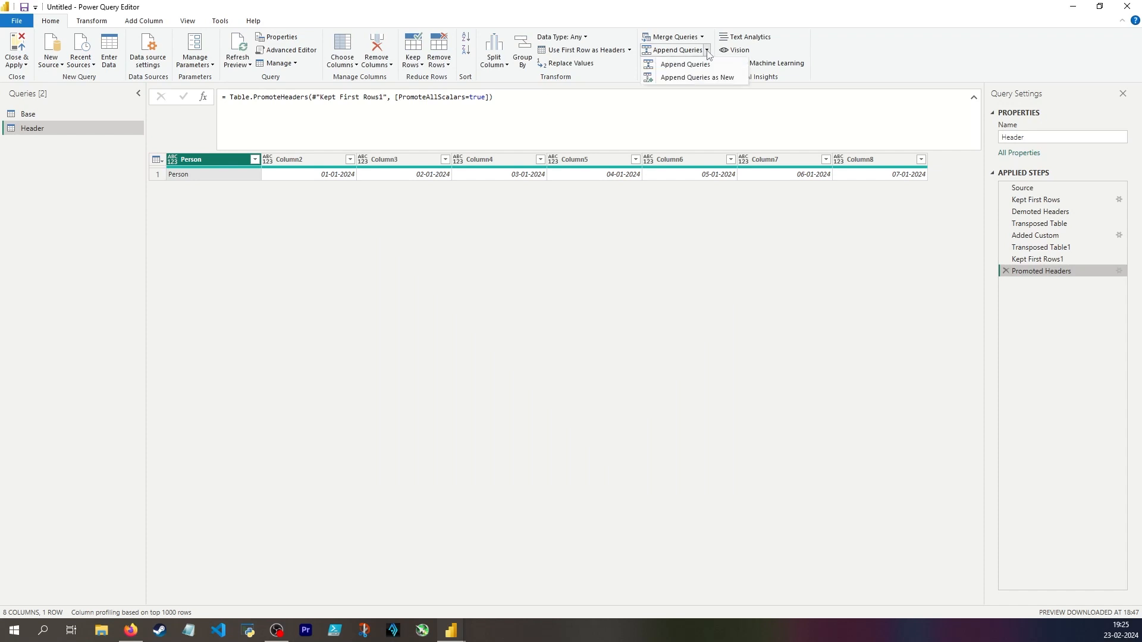
click(685, 65)
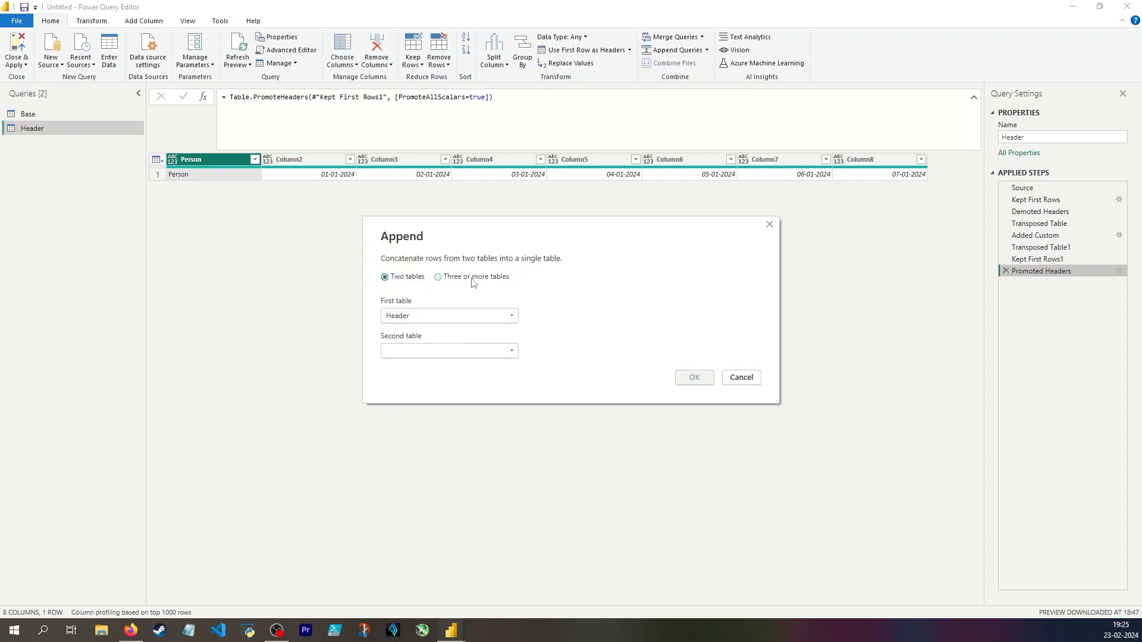
click(409, 352)
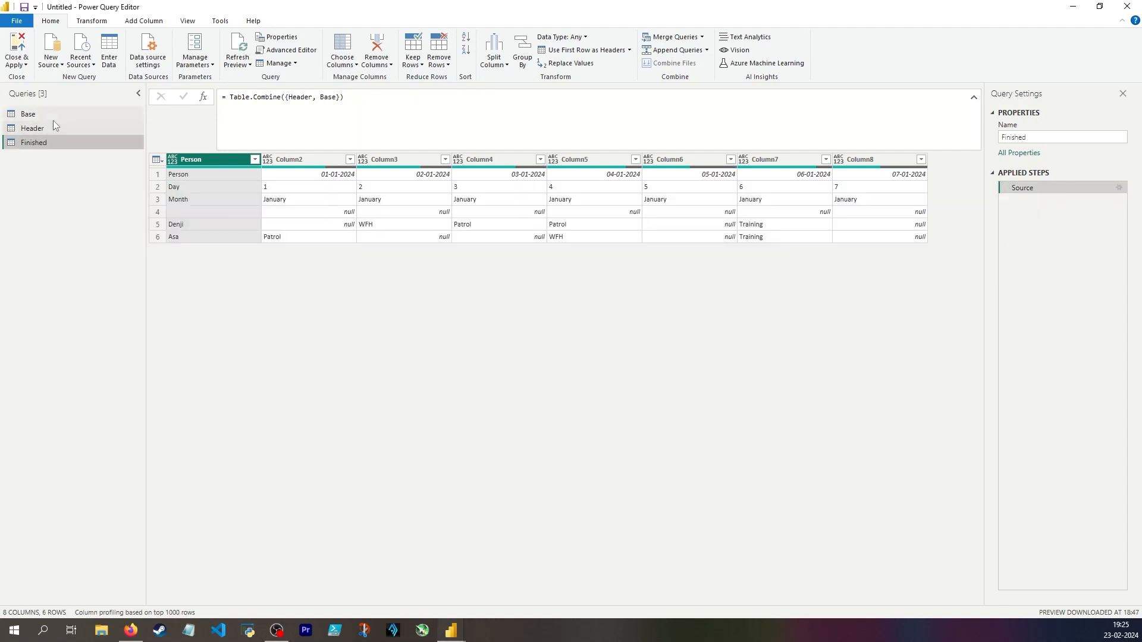
Disable loading for the Base and Header queries and open the Finished query.
right_click(53, 120)
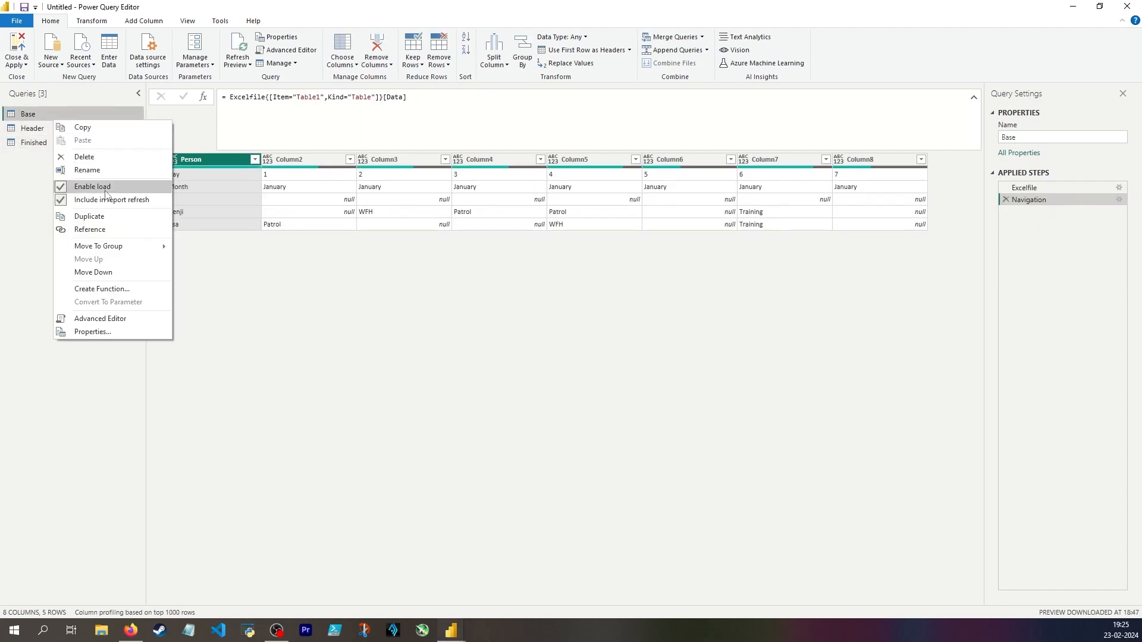
click(77, 185)
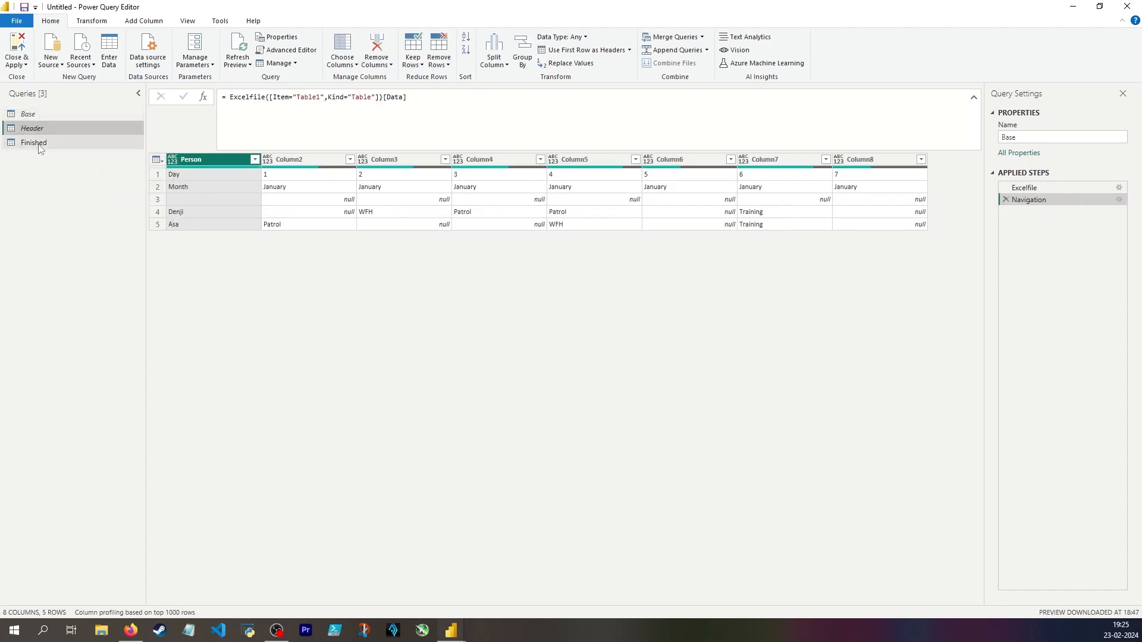
click(66, 146)
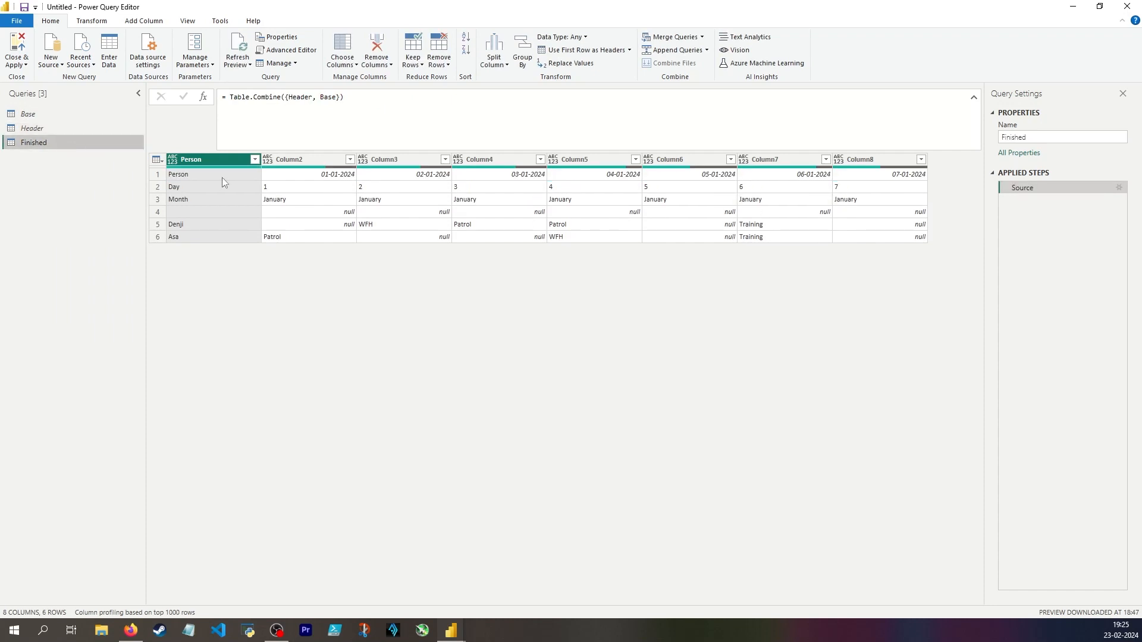
Compare the Header and Finished queries, promote the first row of Finished to column headers, and delete the automatic Changed Type step.
click(38, 124)
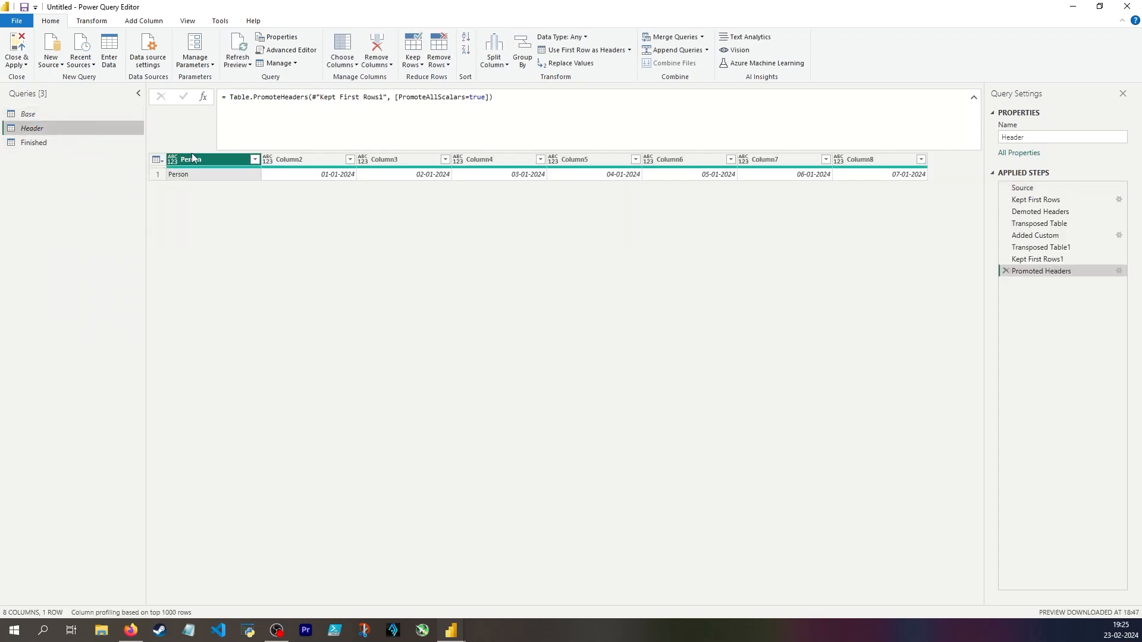
click(58, 145)
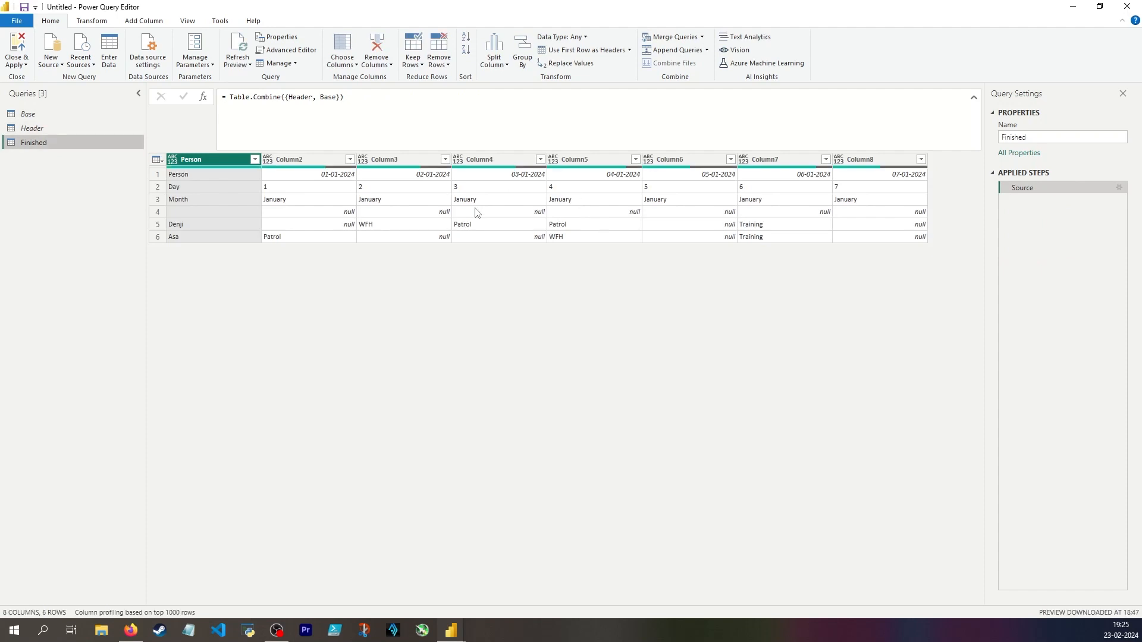
click(65, 131)
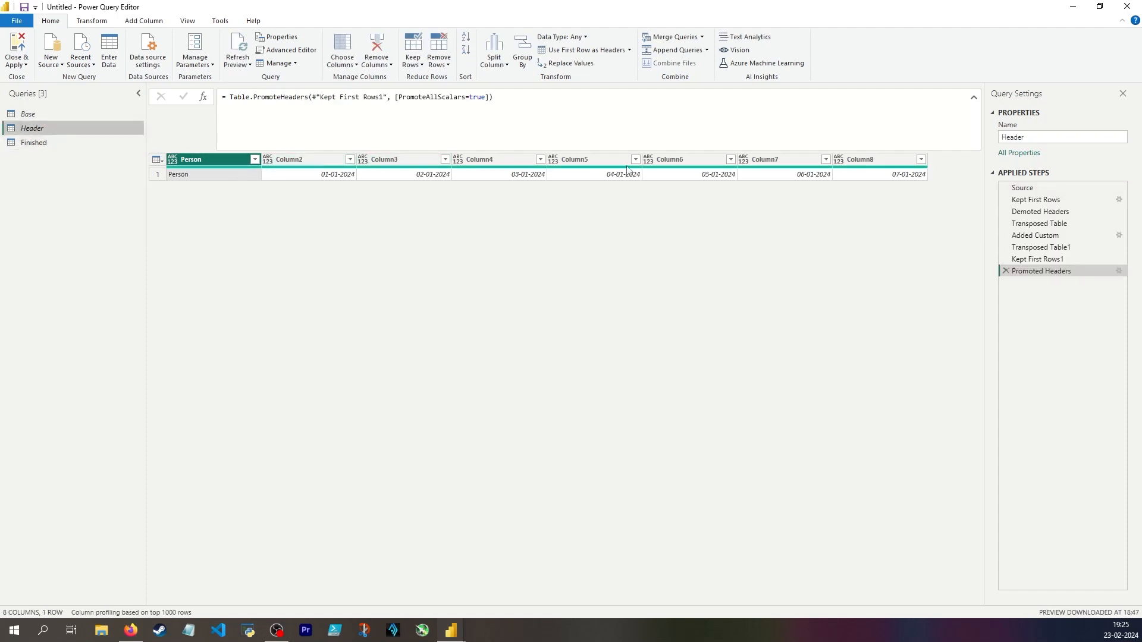
click(231, 174)
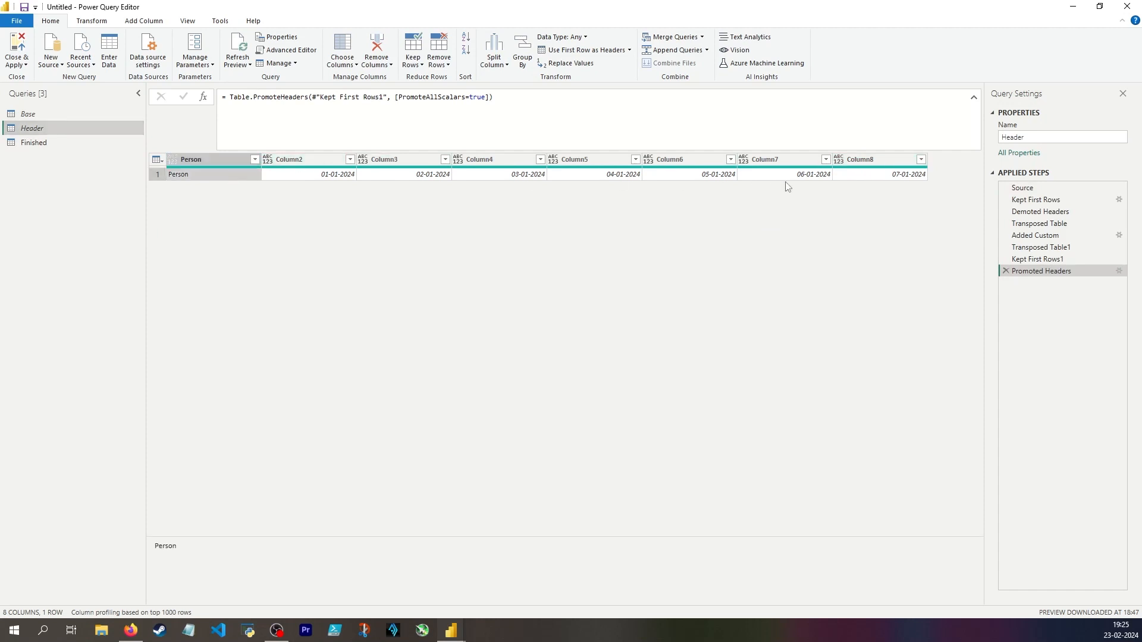
click(61, 142)
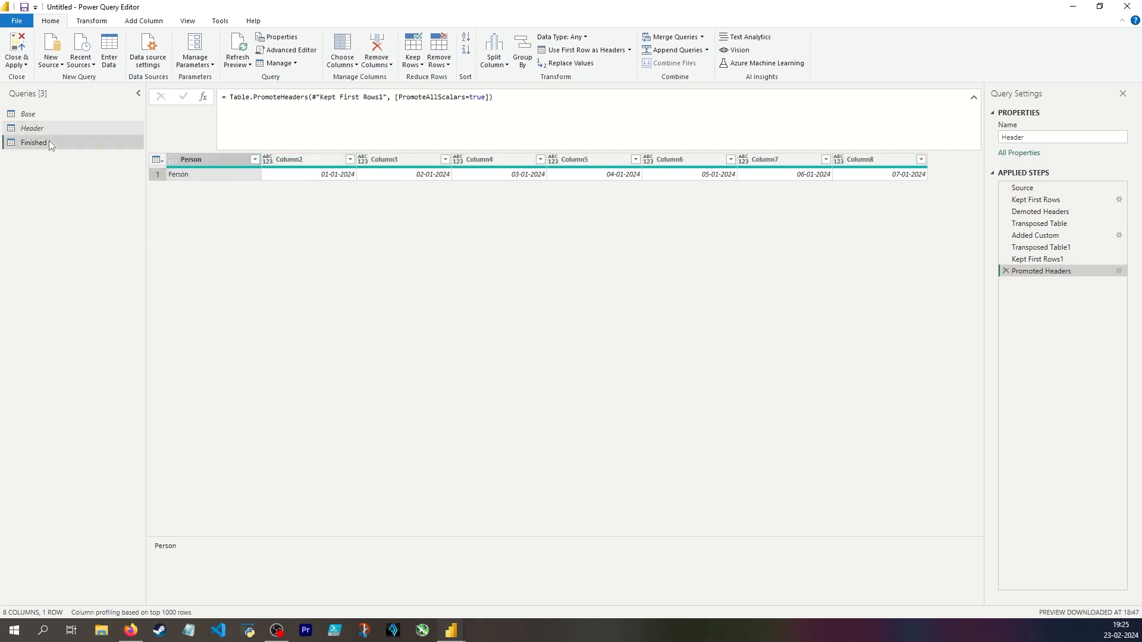
click(158, 160)
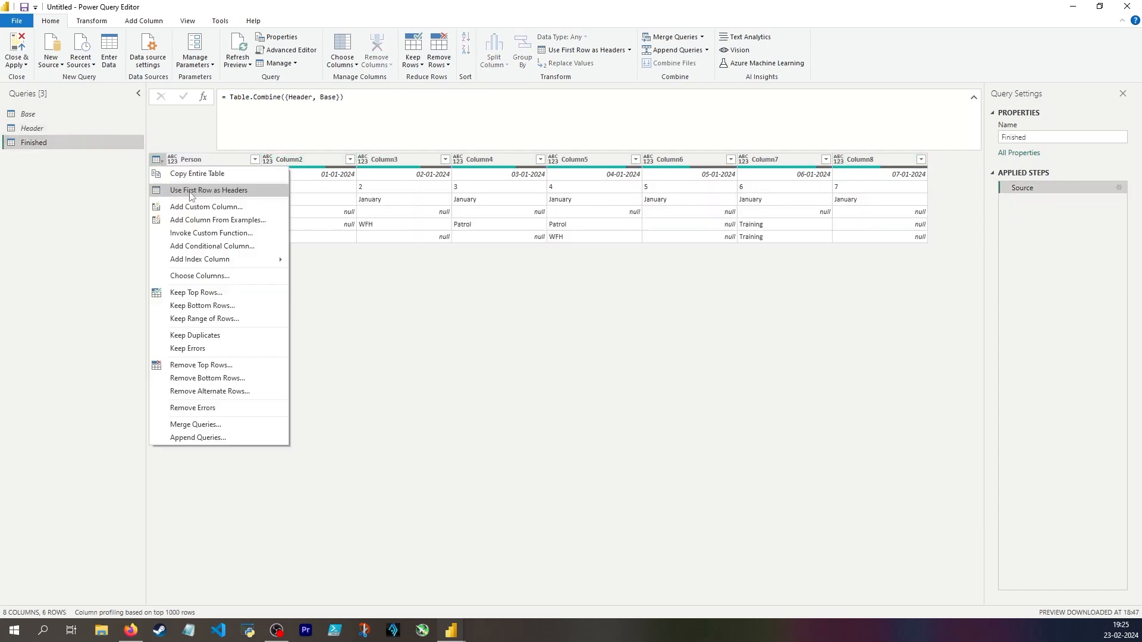
click(190, 194)
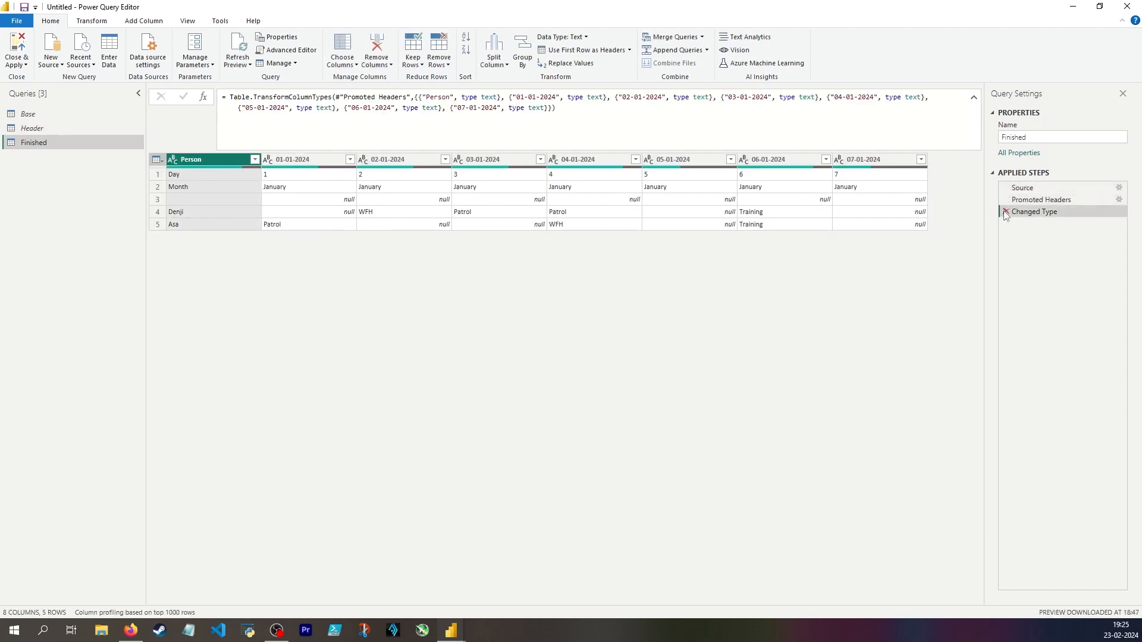
click(1006, 213)
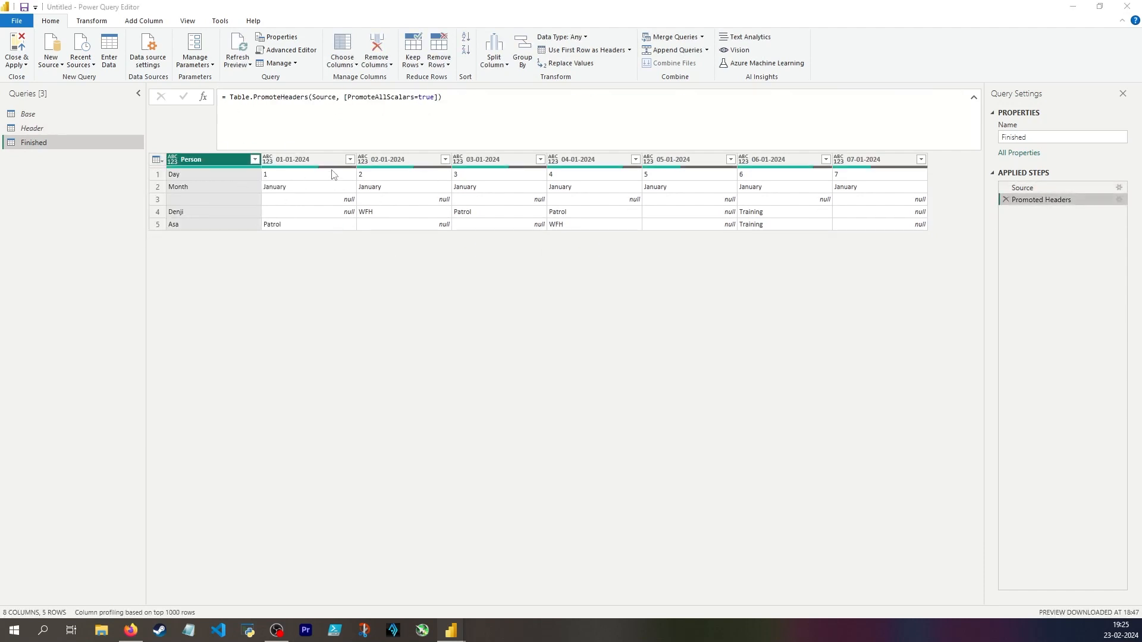
Remove the top 3 rows of Finished, covering the Day, Month and blank rows.
click(211, 174)
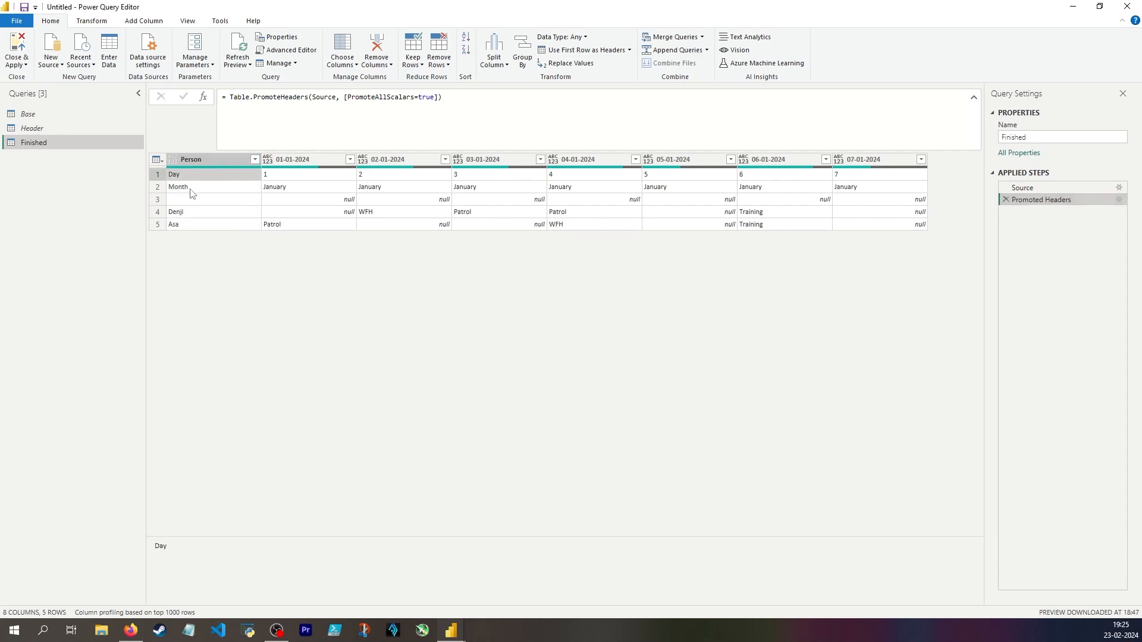
click(202, 189)
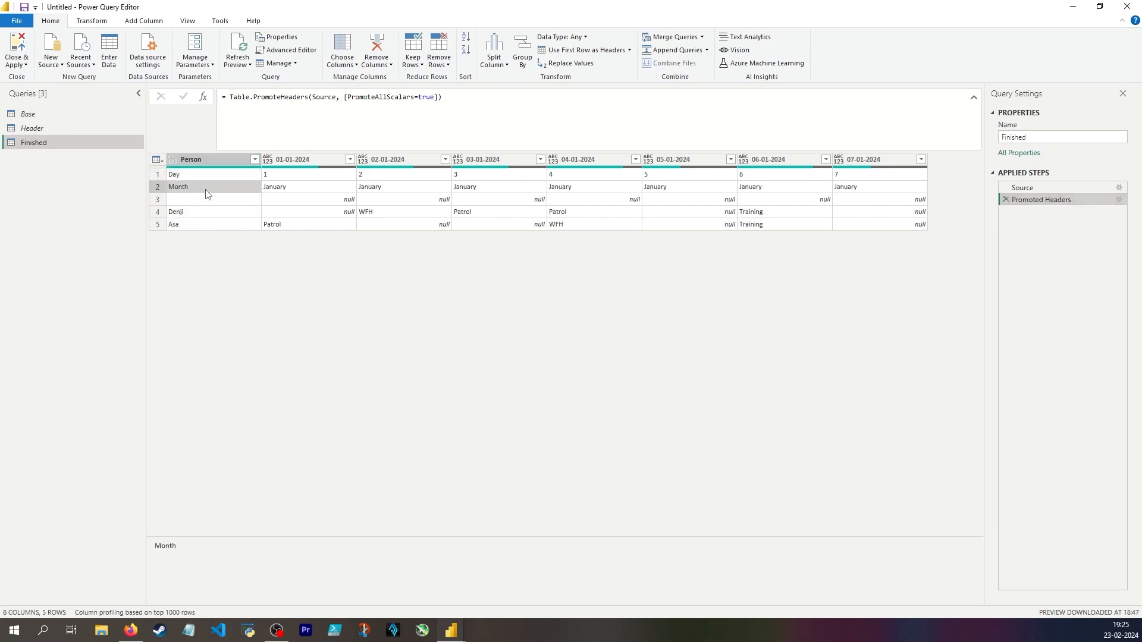
click(348, 201)
click(438, 58)
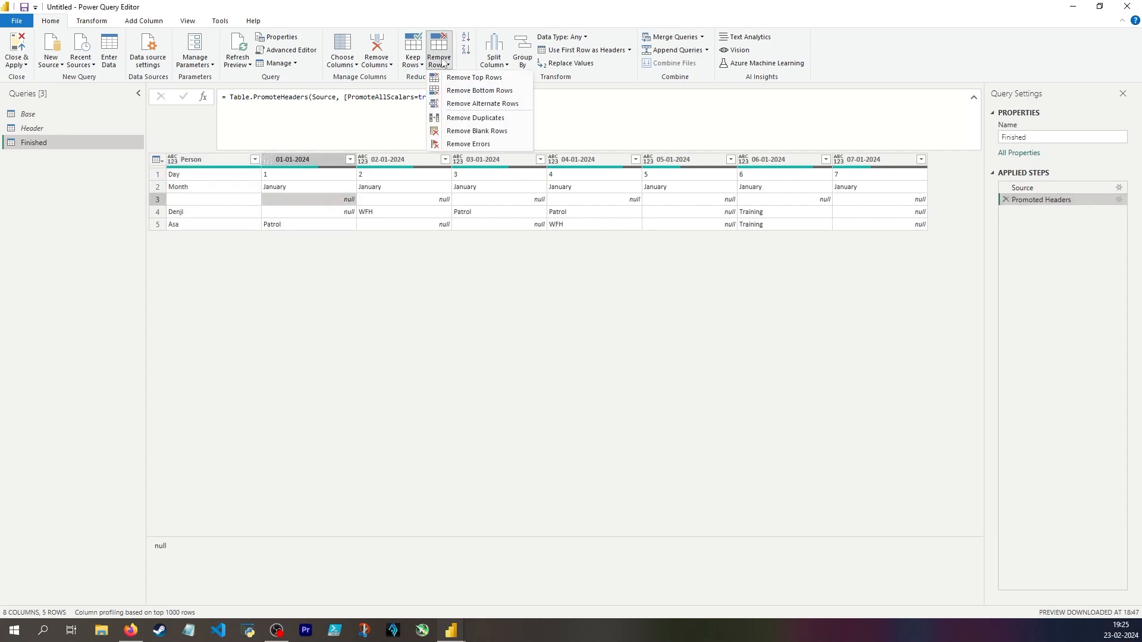
click(464, 80)
text(3)
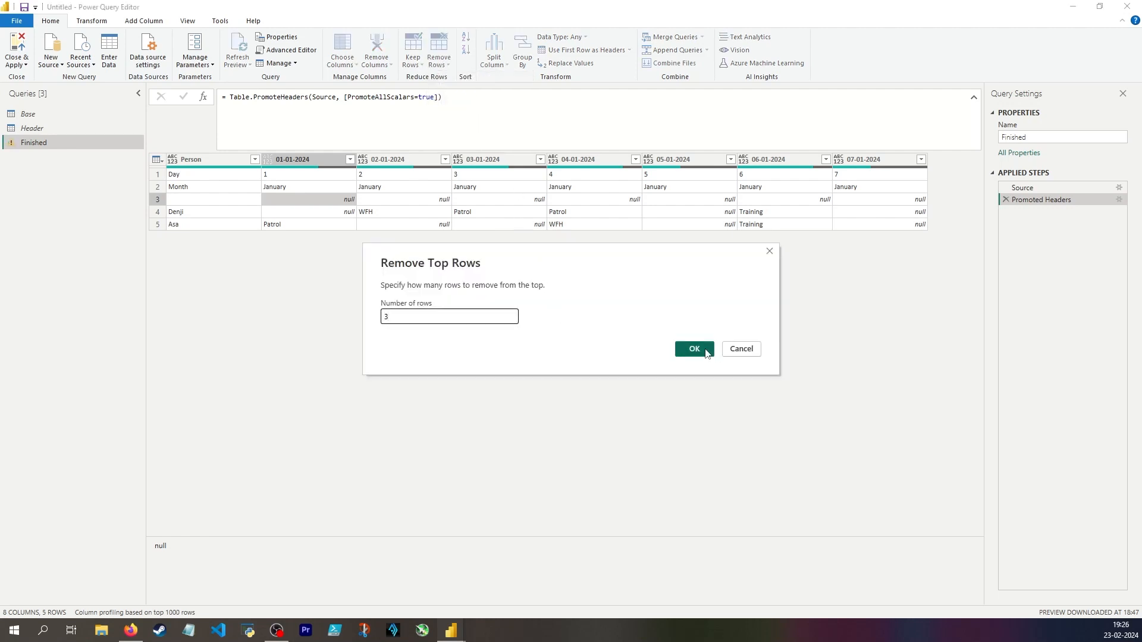
click(700, 351)
Unpivot all columns of Finished other than Person.
click(212, 165)
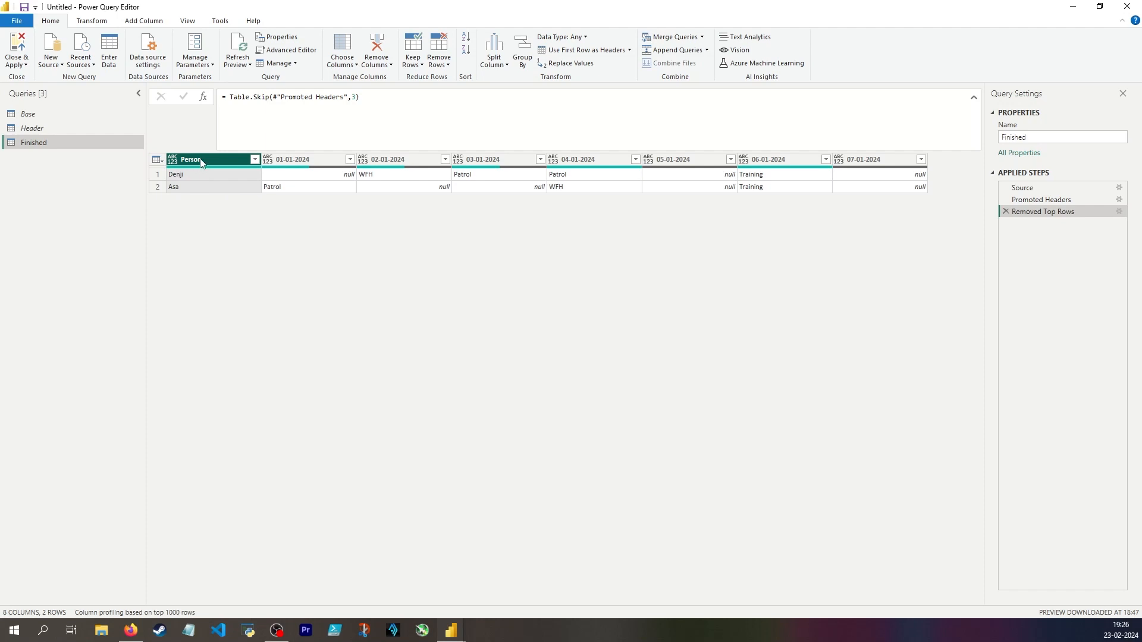
click(309, 162)
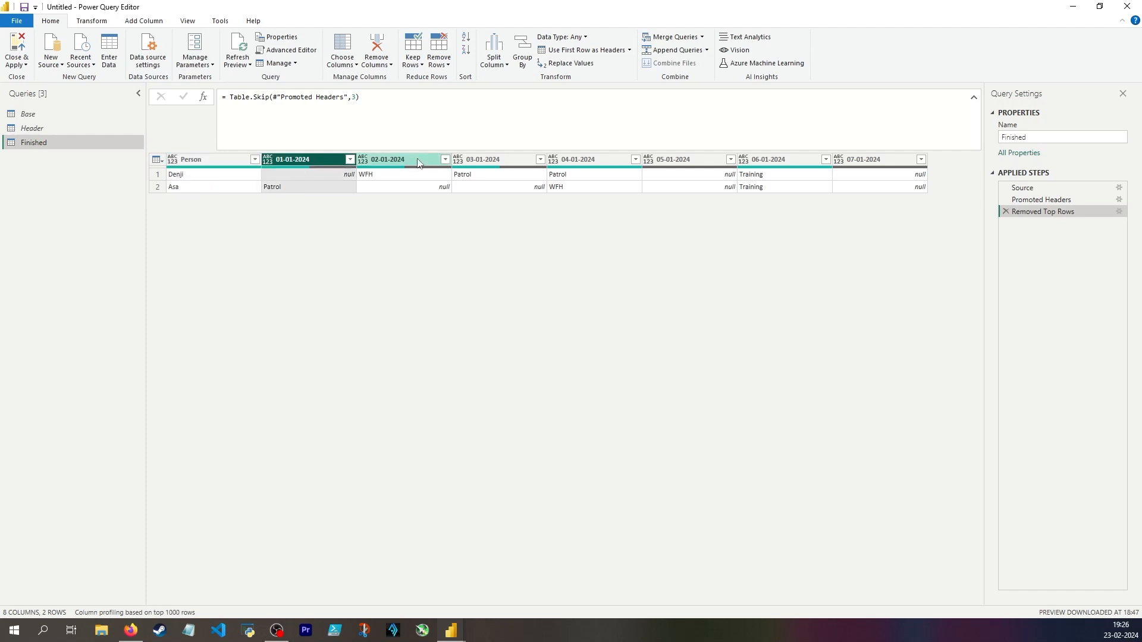
click(417, 159)
click(324, 176)
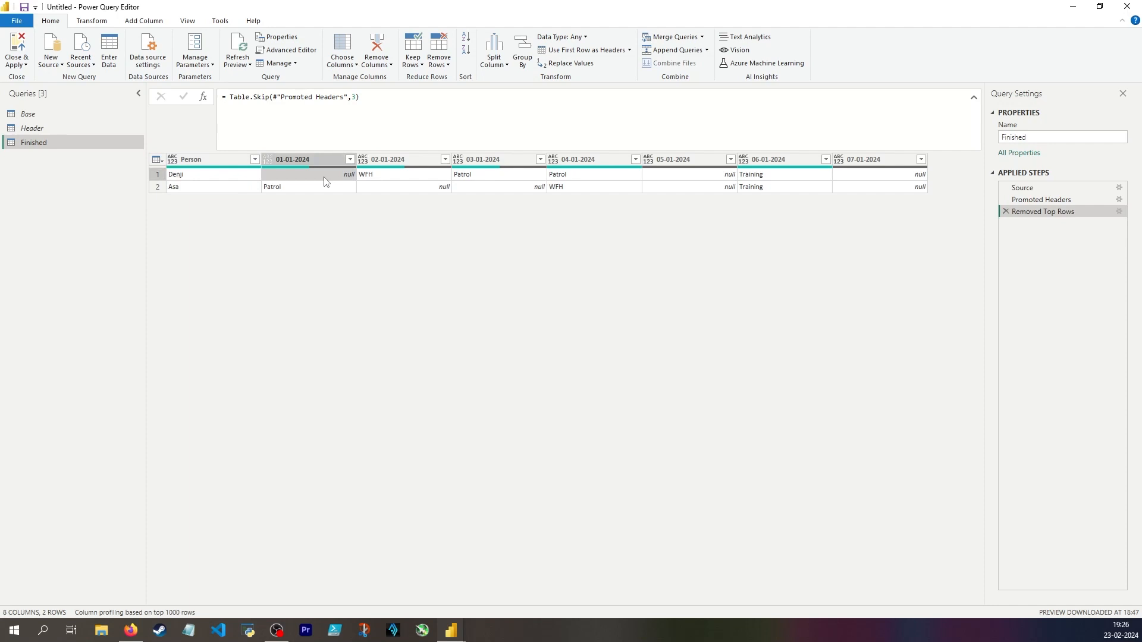
click(392, 188)
click(202, 159)
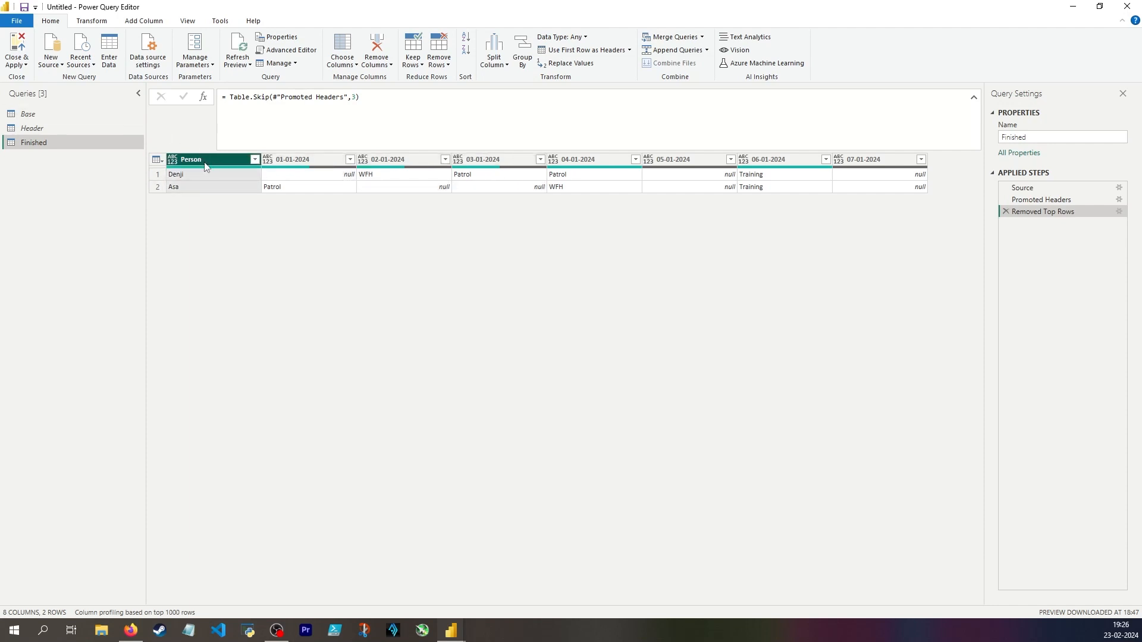
click(97, 22)
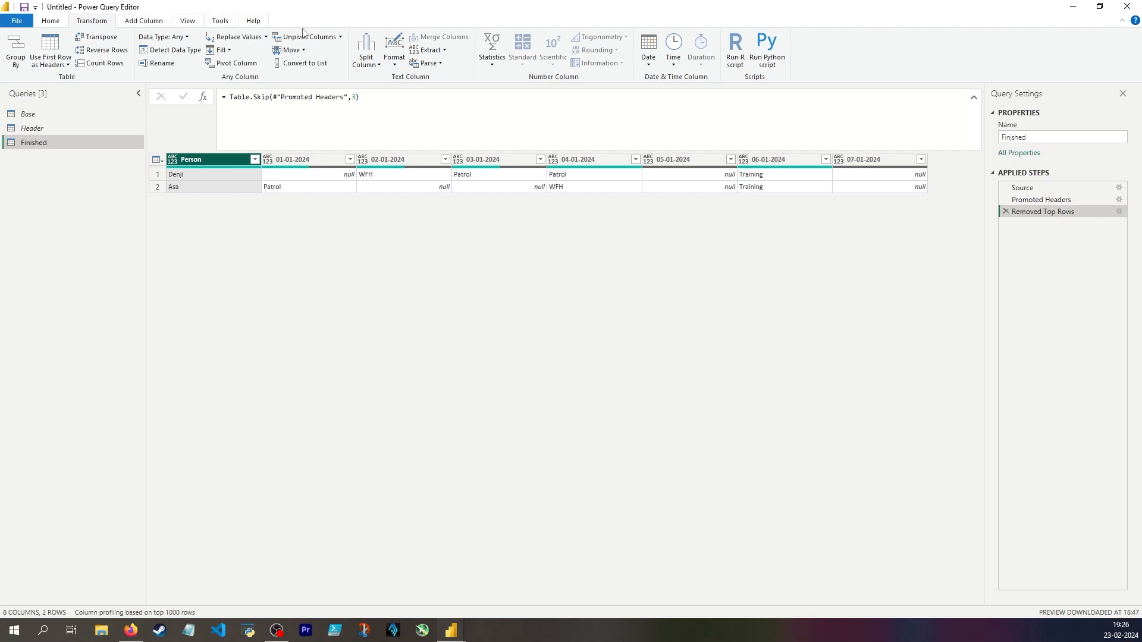
click(340, 36)
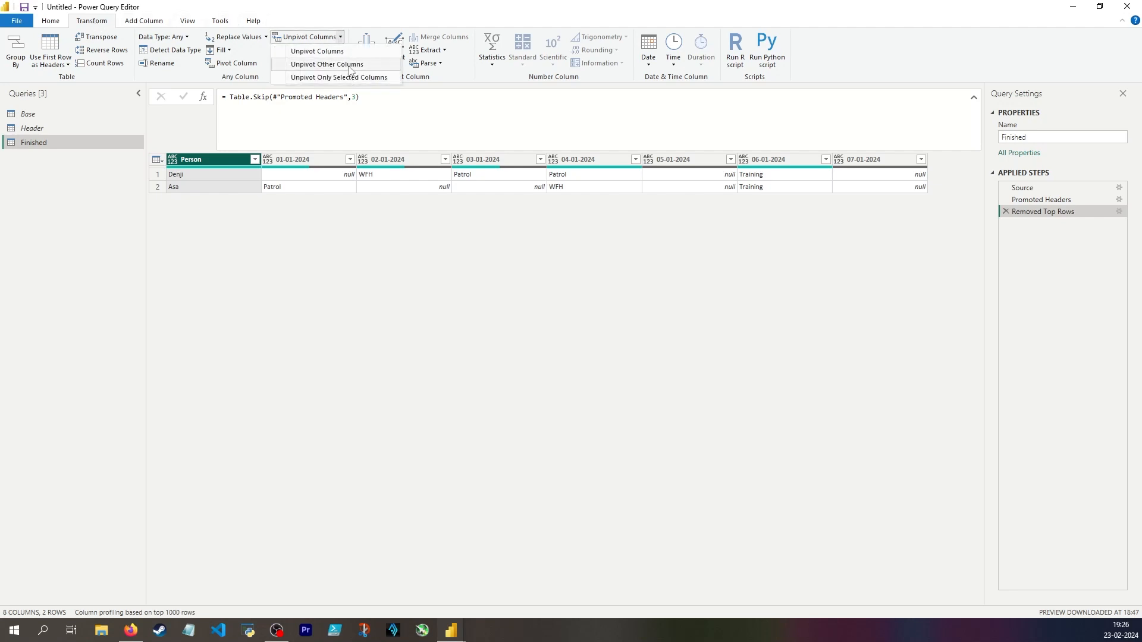
right_click(208, 164)
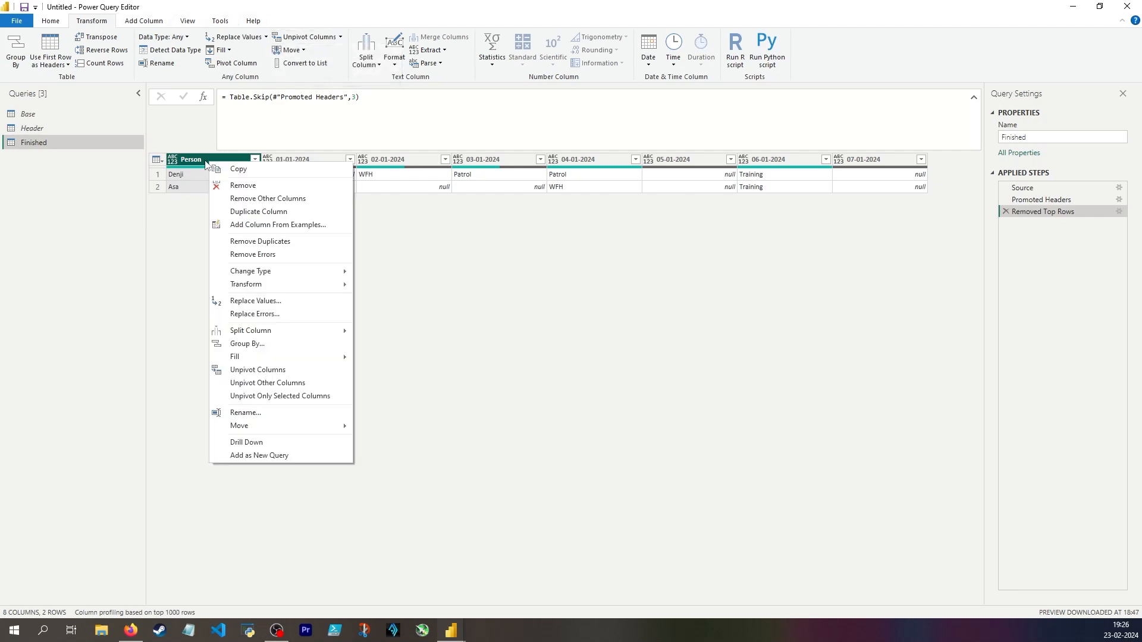
click(288, 383)
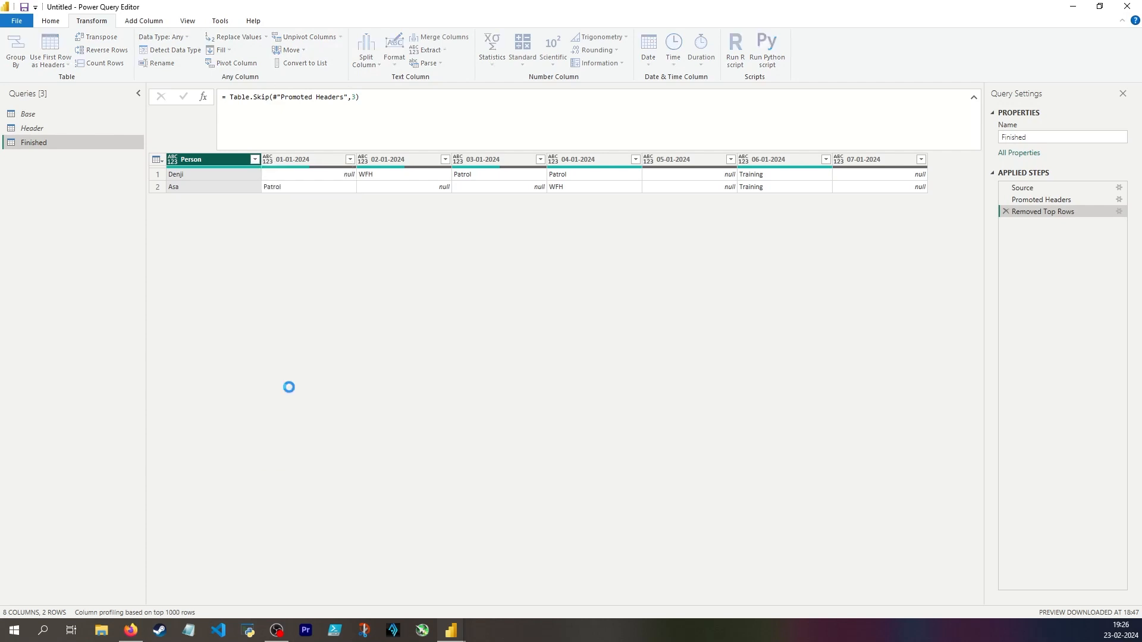
Compare the unpivoted rows with the date columns in the Removed Top Rows step, examining how null cells are handled.
click(201, 186)
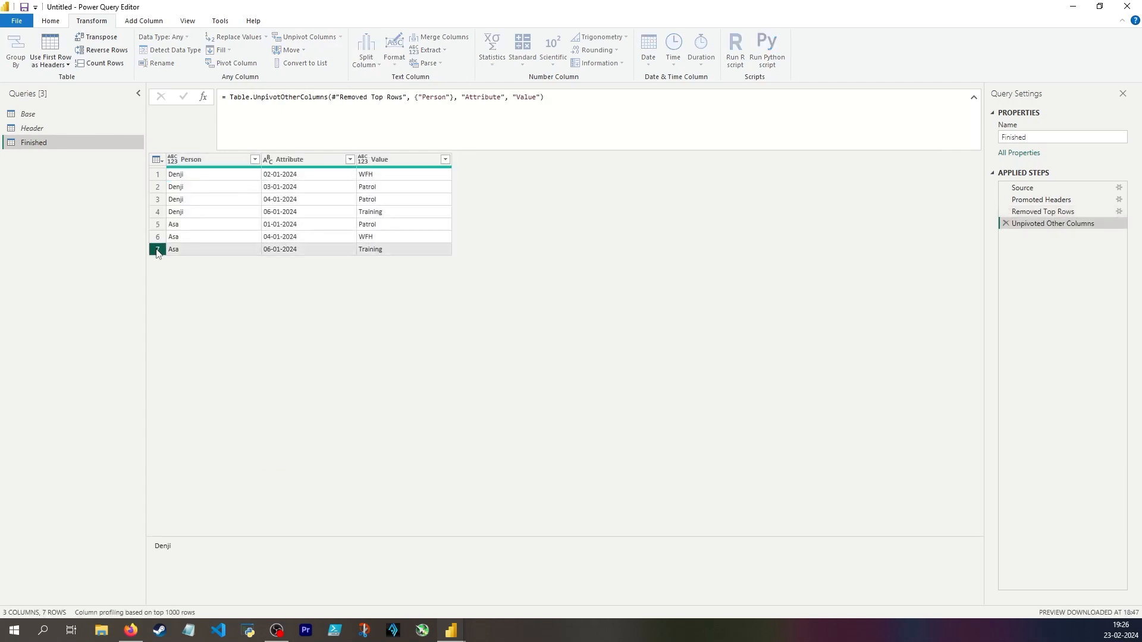
click(1043, 211)
click(325, 161)
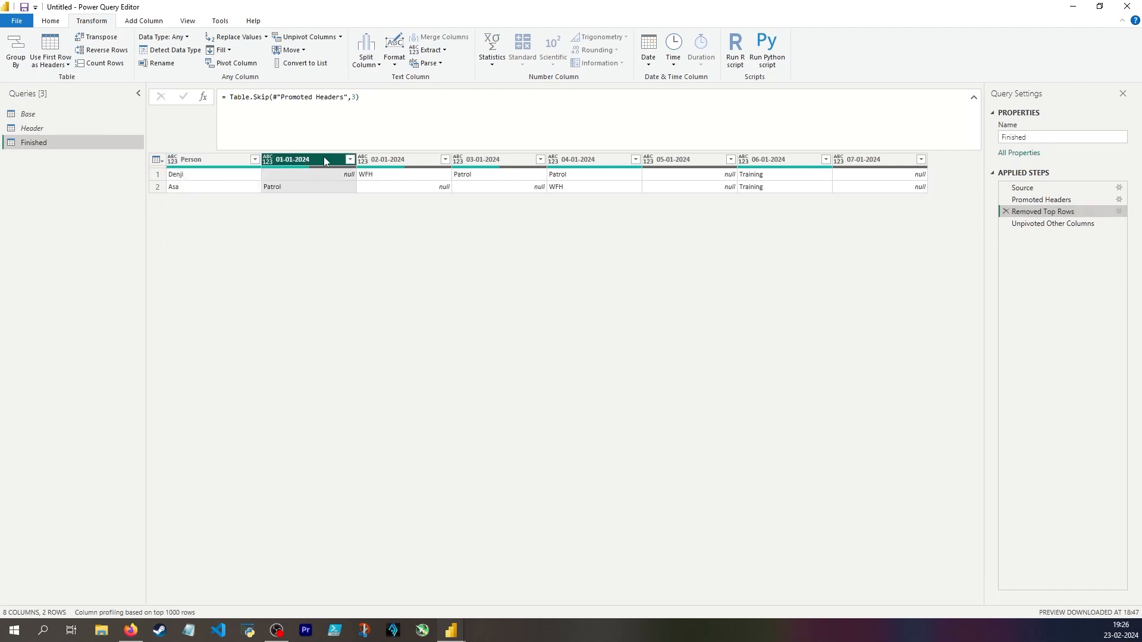
shift+click(886, 161)
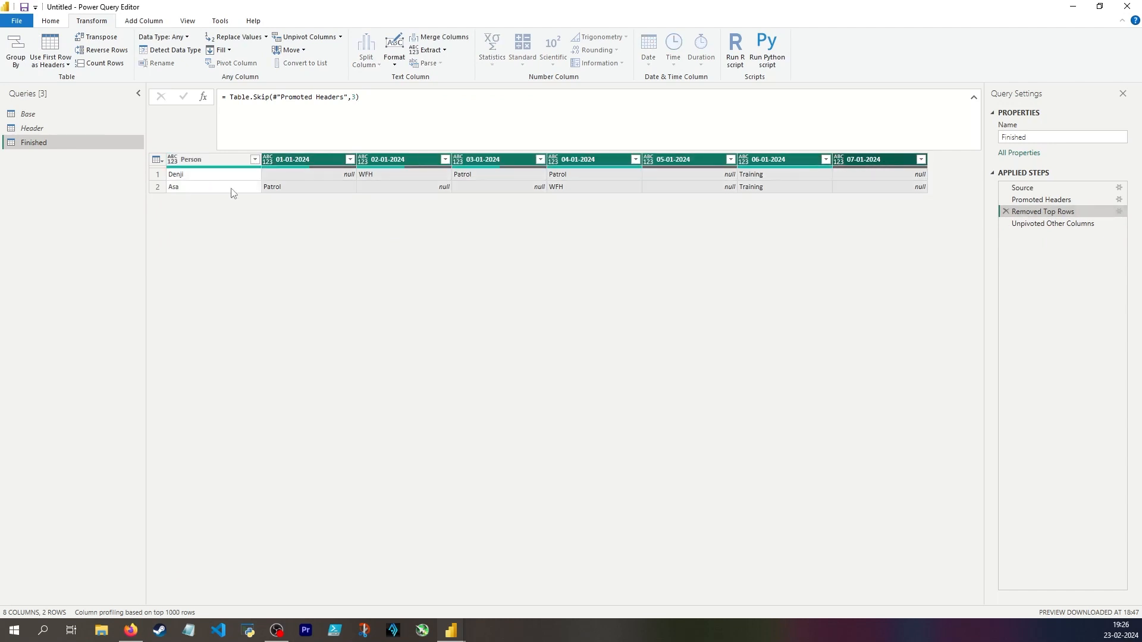
click(538, 187)
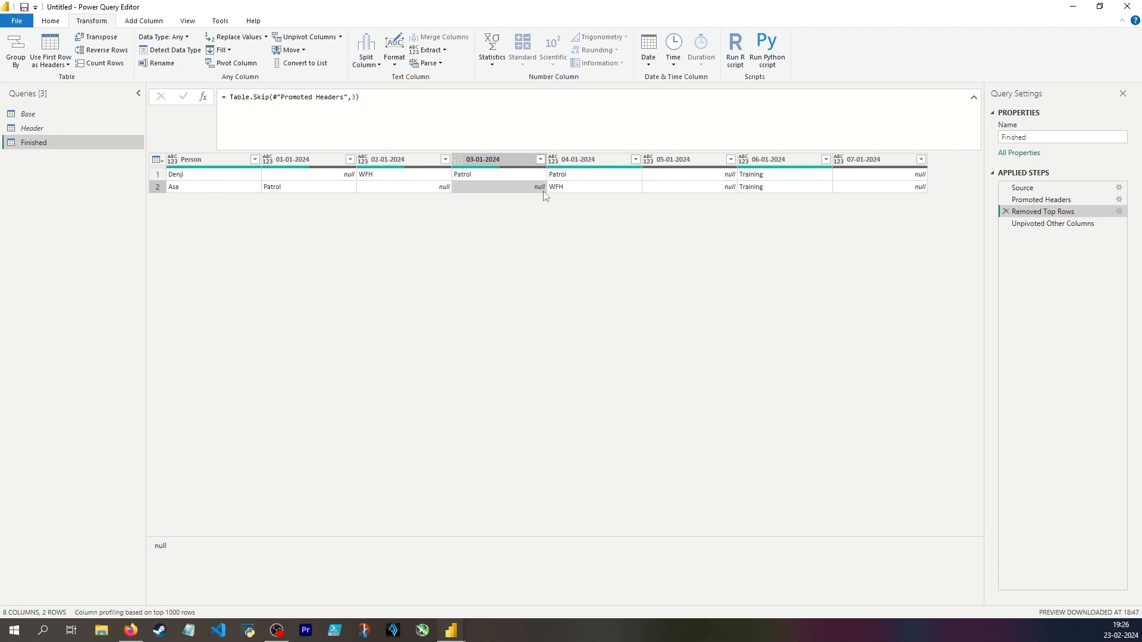
click(319, 174)
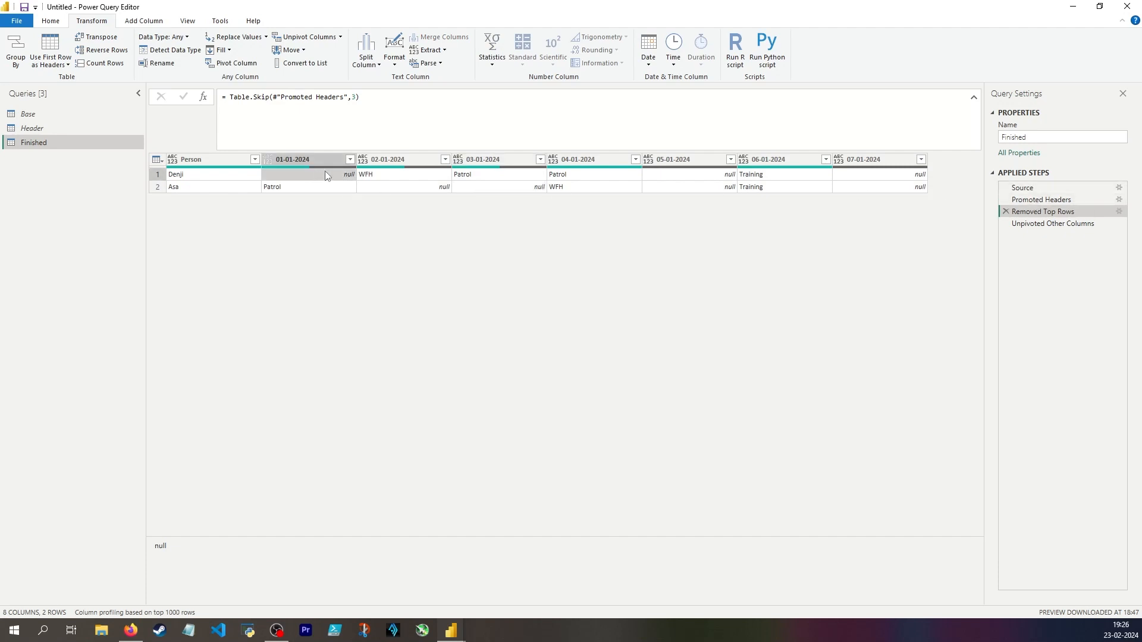
click(401, 188)
click(505, 189)
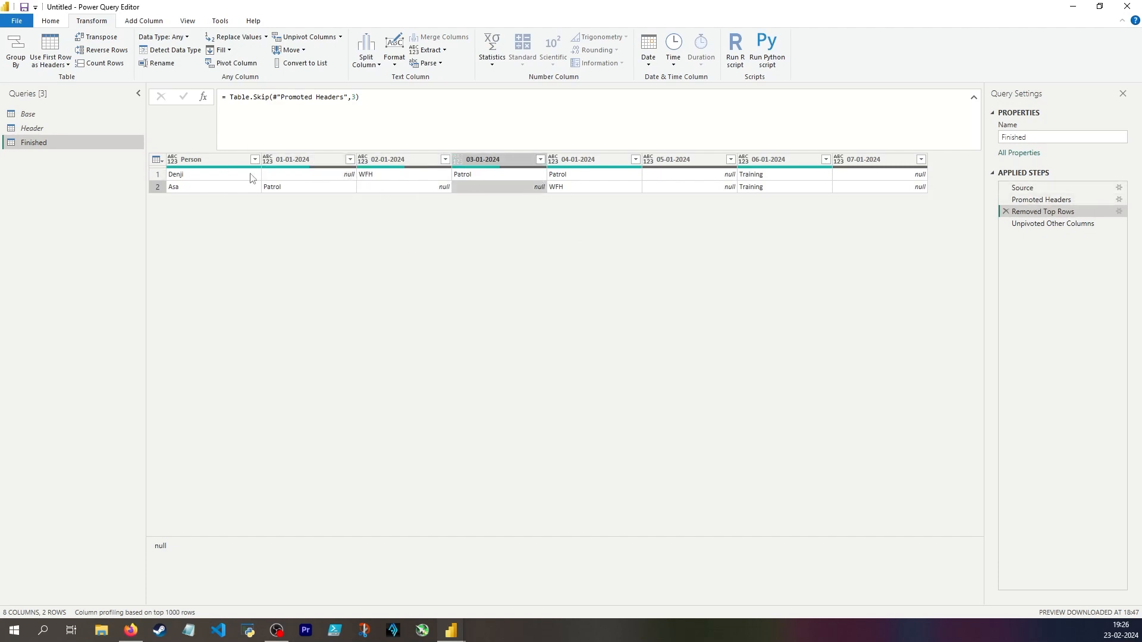
click(315, 176)
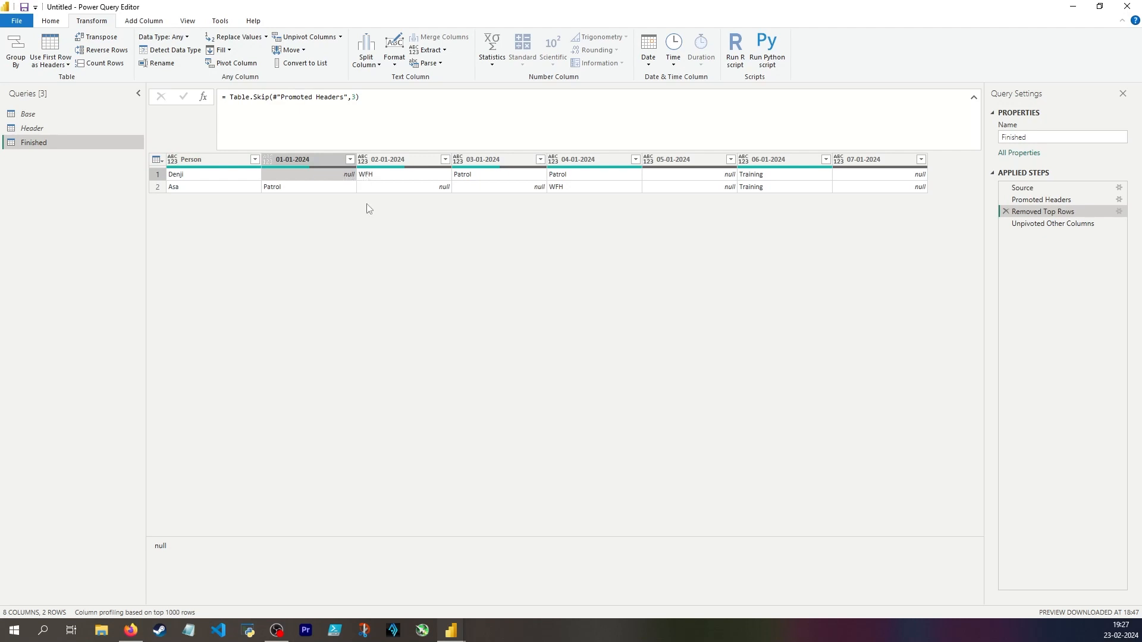
click(1047, 224)
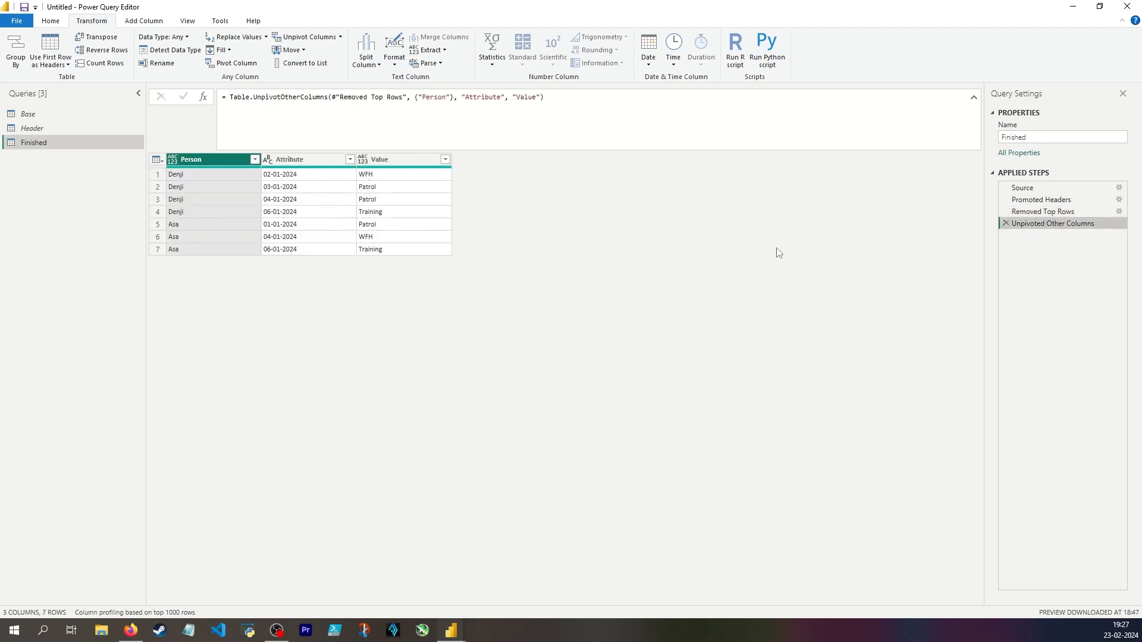
key(Up)
click(344, 177)
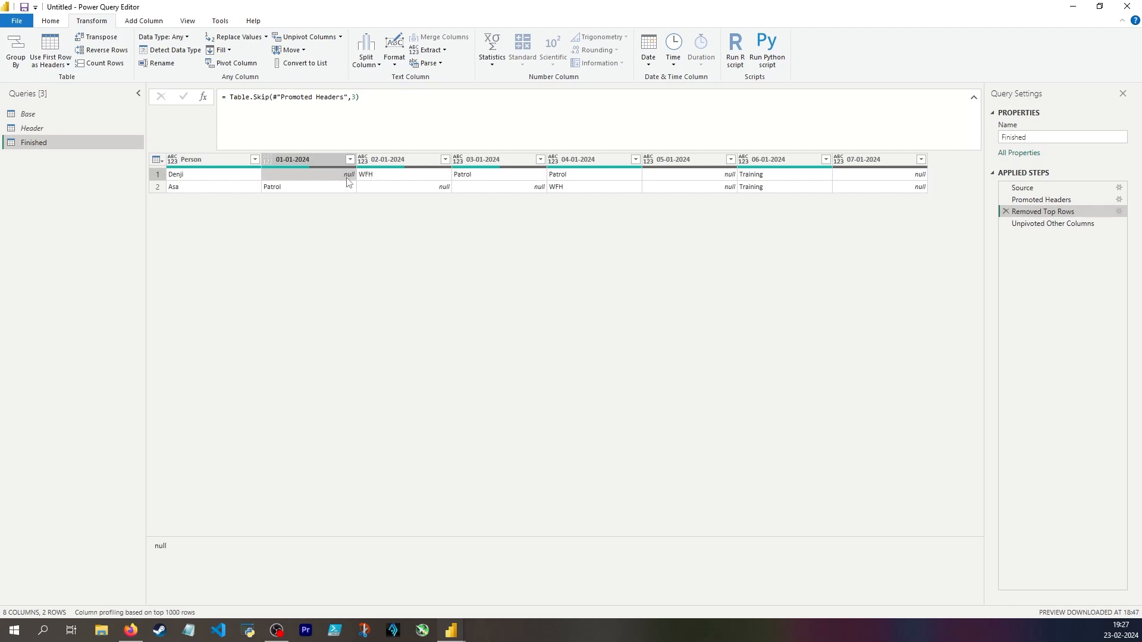
Add the description "null rows get deleted" to the Unpivoted Other Columns step.
right_click(1064, 226)
click(1107, 390)
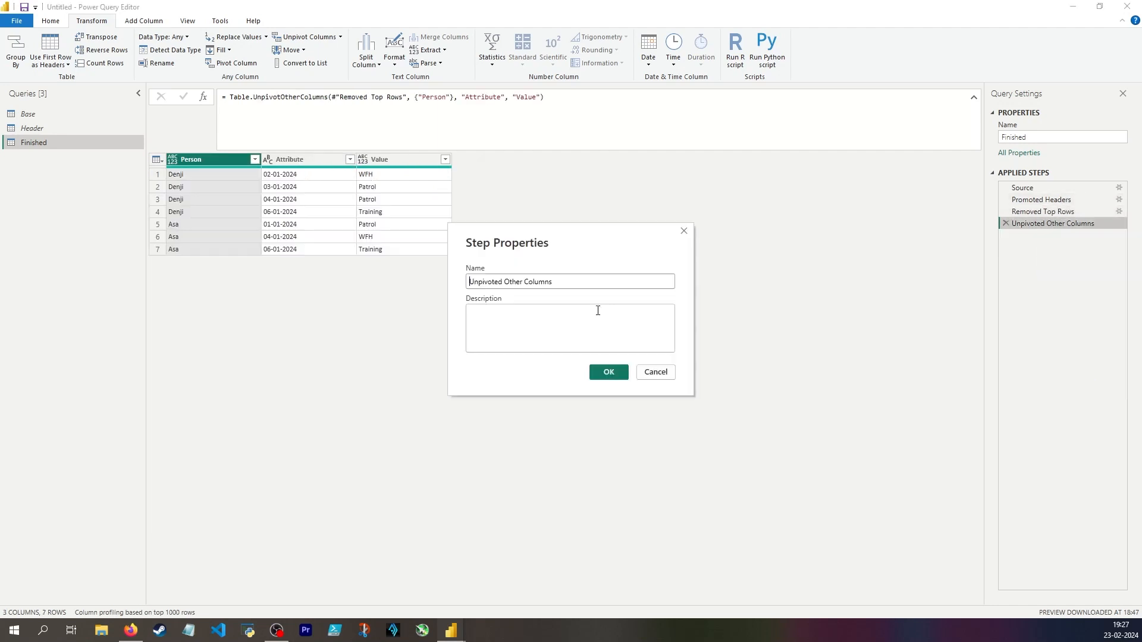
click(597, 310)
text(null)
click(608, 371)
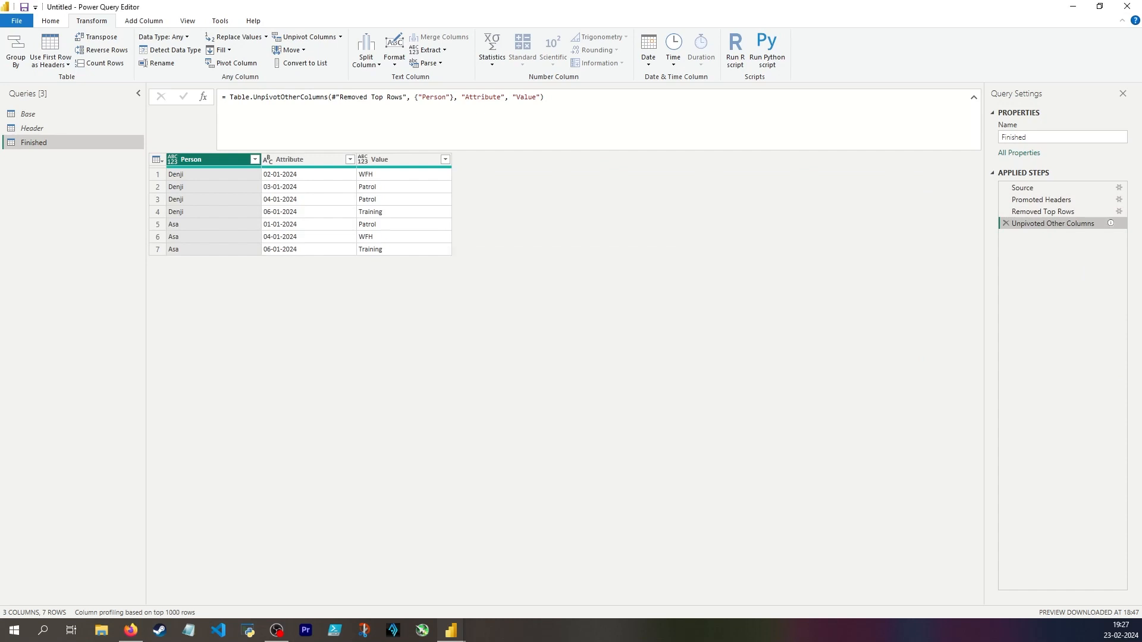
Examine the null and filled cells of the first date columns in the Removed Top Rows step.
click(1042, 211)
click(325, 175)
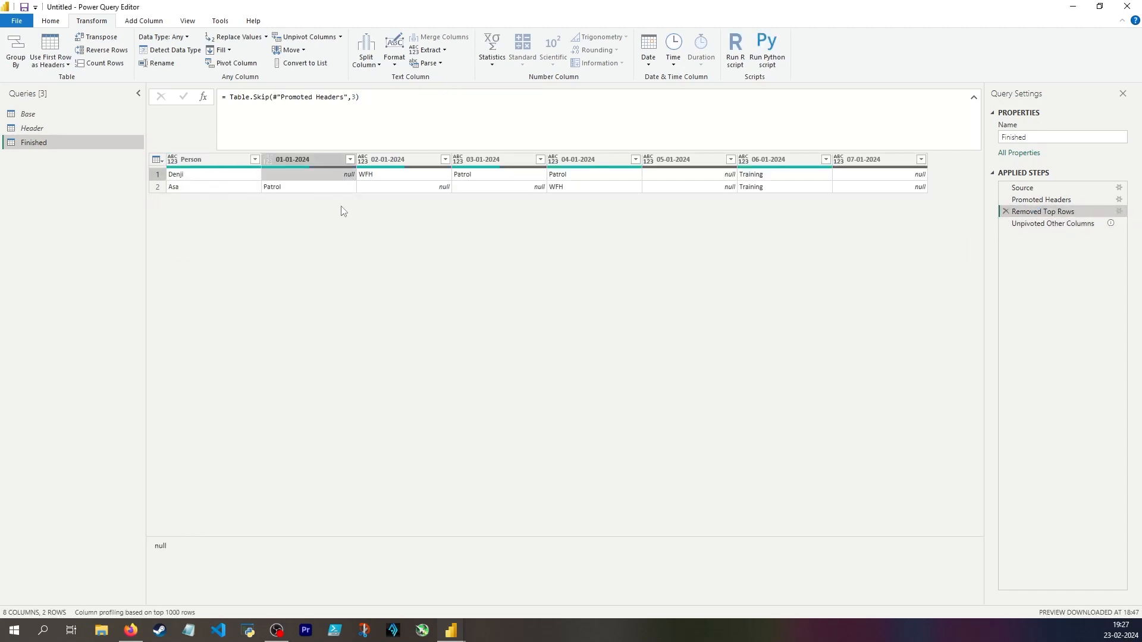
click(324, 185)
click(394, 177)
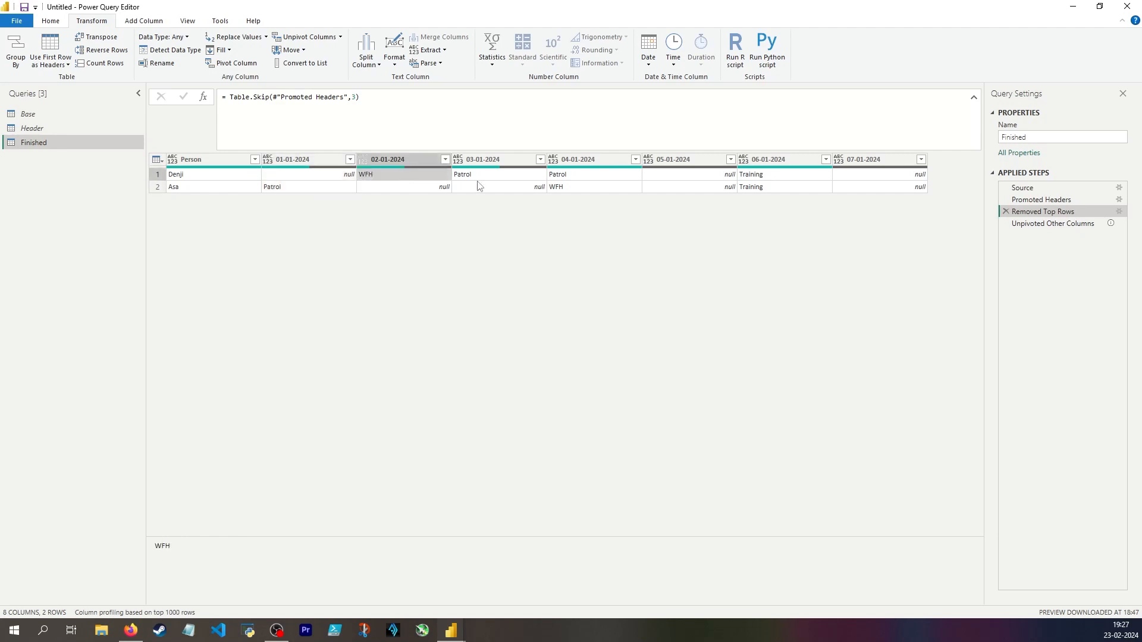
click(478, 177)
click(333, 174)
click(388, 178)
click(332, 186)
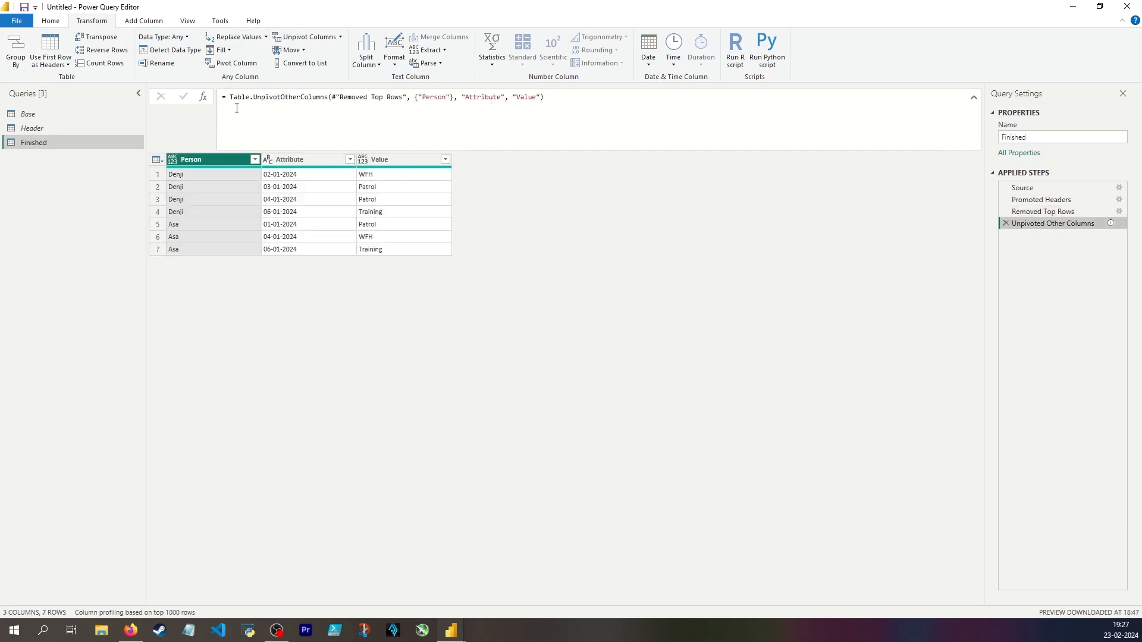
Add a custom step to Finished that references the #"Removed Top Rows" step.
click(205, 99)
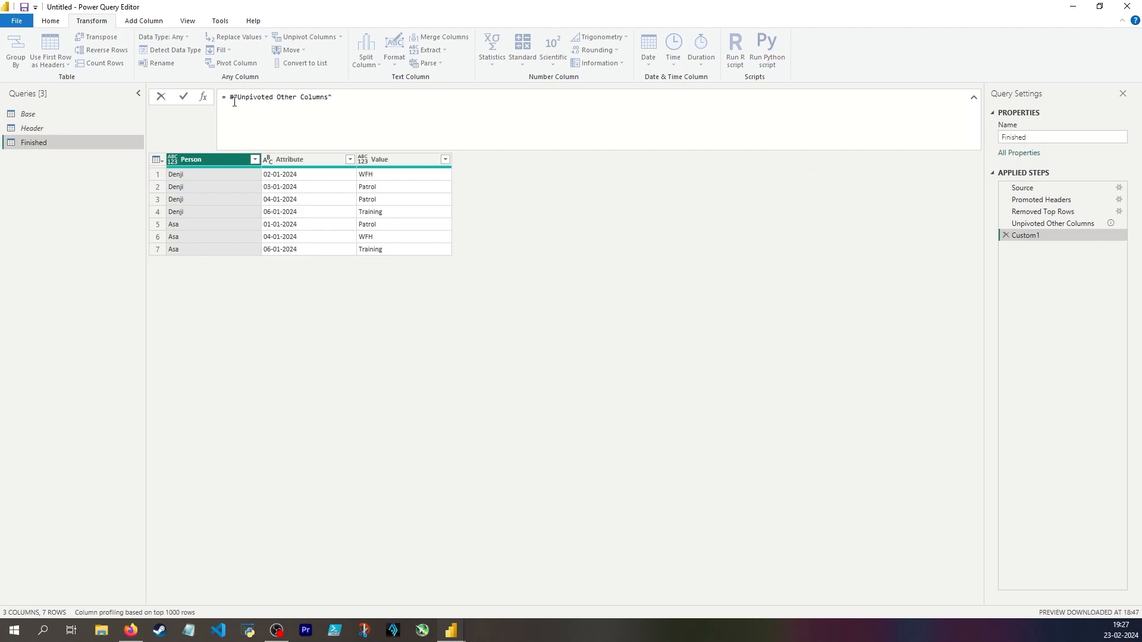
drag(234, 101, 229, 98)
text(#"Removed Top Rows")
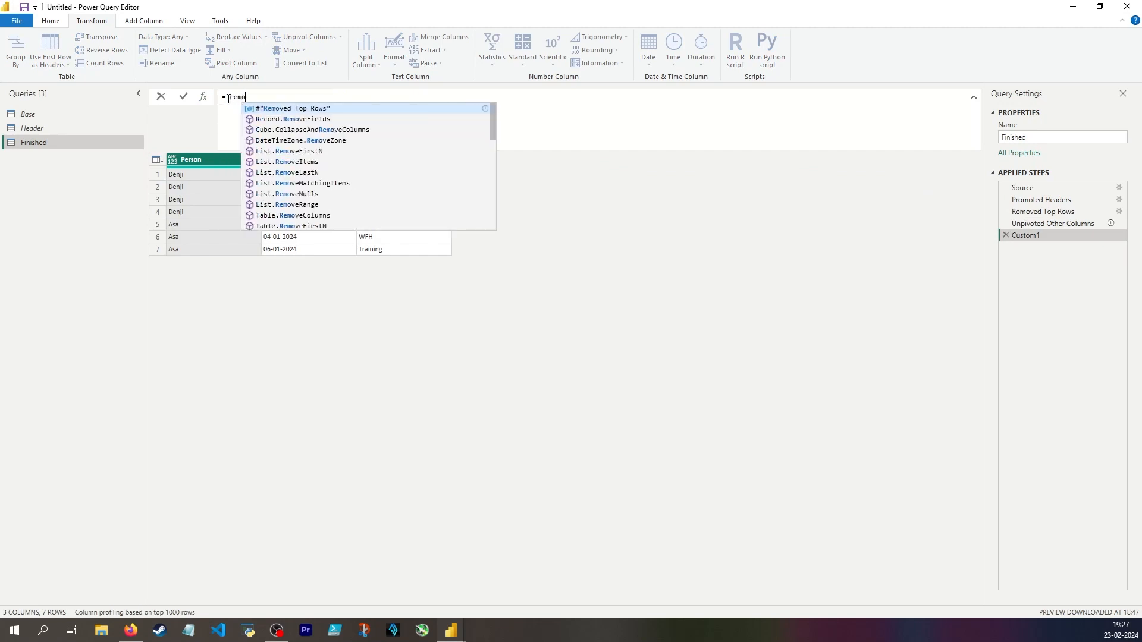
key(Tab)
key(Return)
Replace null with 999 in the date columns 01-01-2024 through 07-01-2024.
click(294, 160)
shift+click(876, 159)
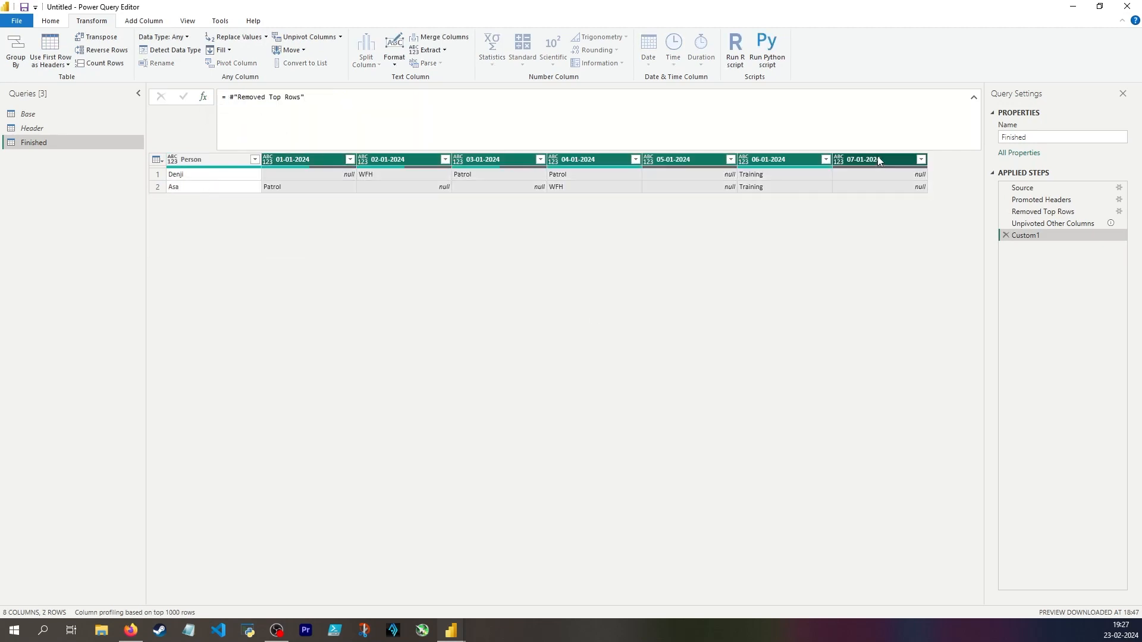
click(235, 37)
text(null)
click(428, 320)
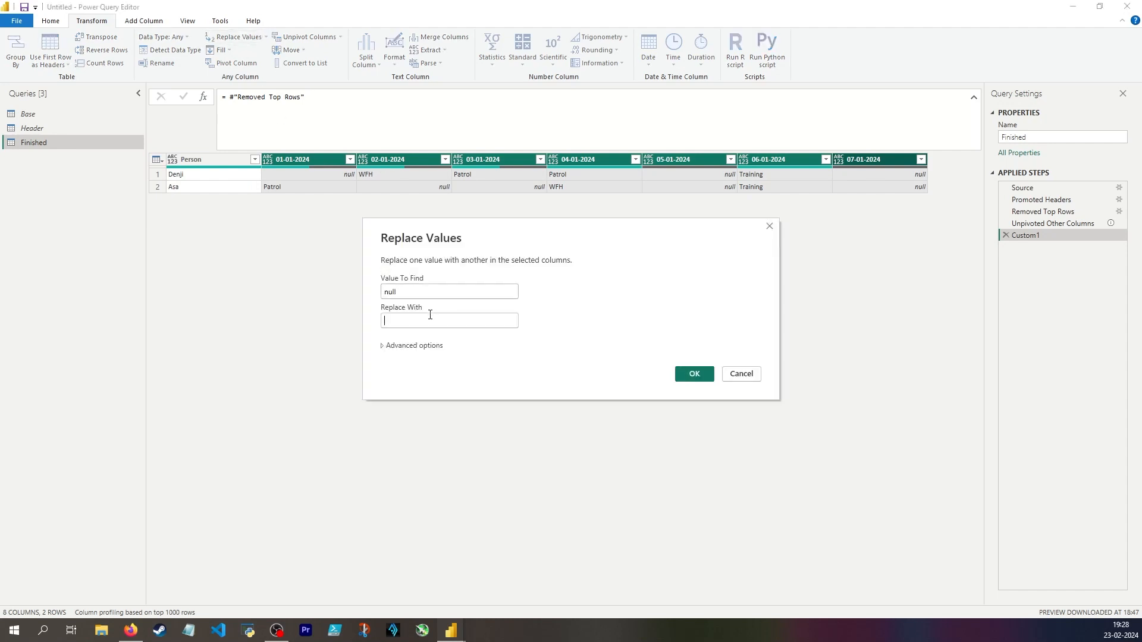
text(999)
key(Return)
Move the hard-coded column list of the Replaced Value formula onto its own line.
click(466, 97)
key(shift+Return)
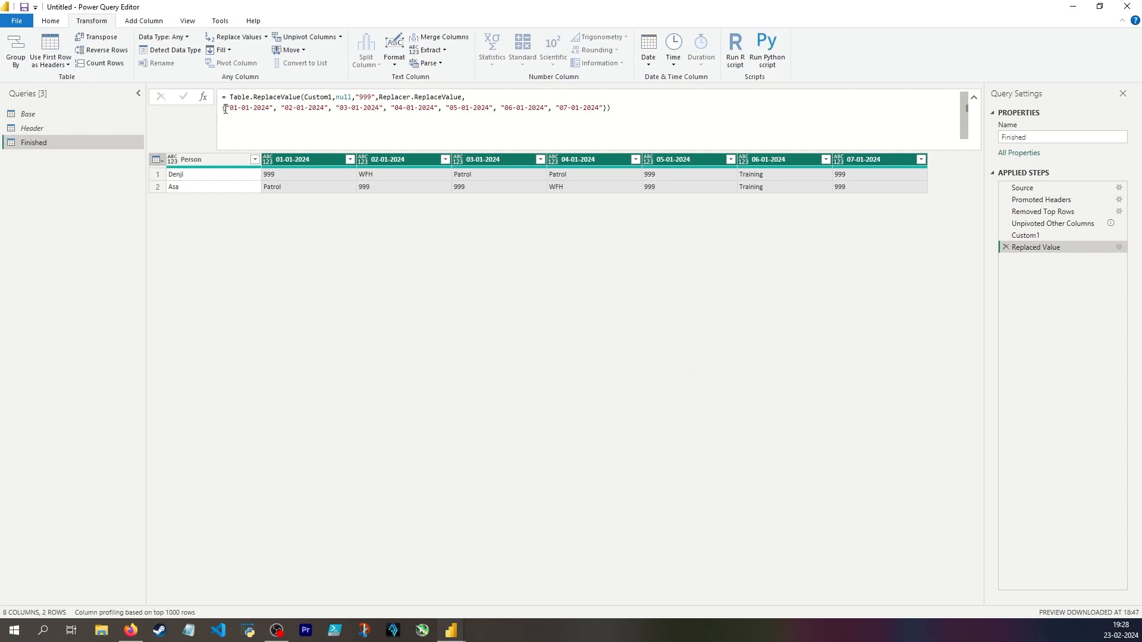
drag(225, 109, 224, 116)
click(225, 109)
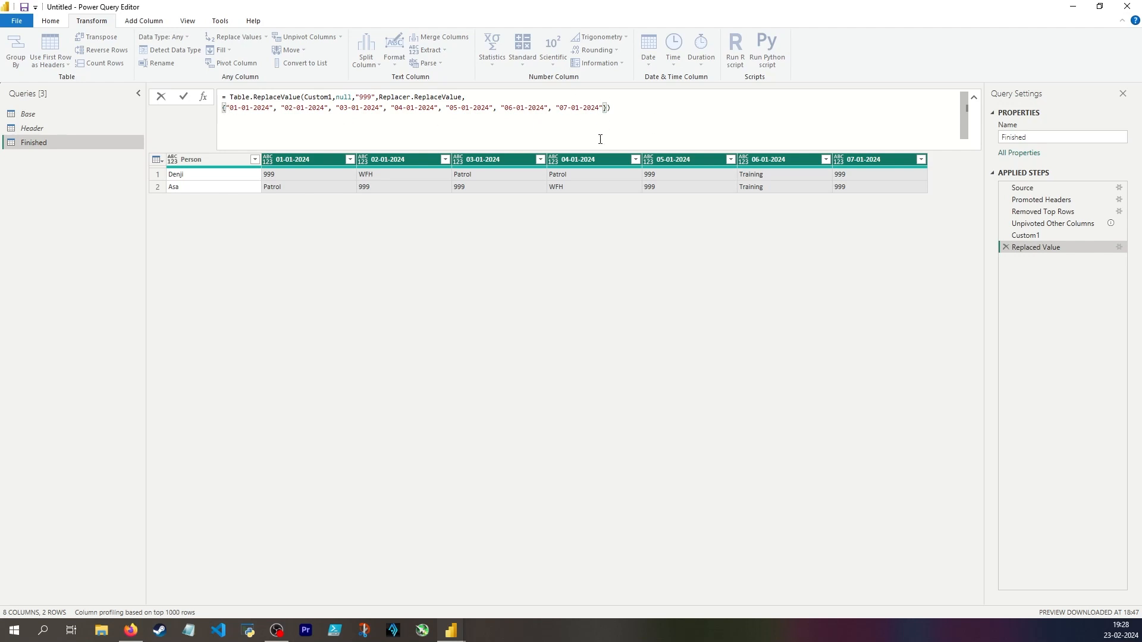
Add a custom step that lists the column names with Table.ColumnNames(#"Replaced Value").
click(203, 96)
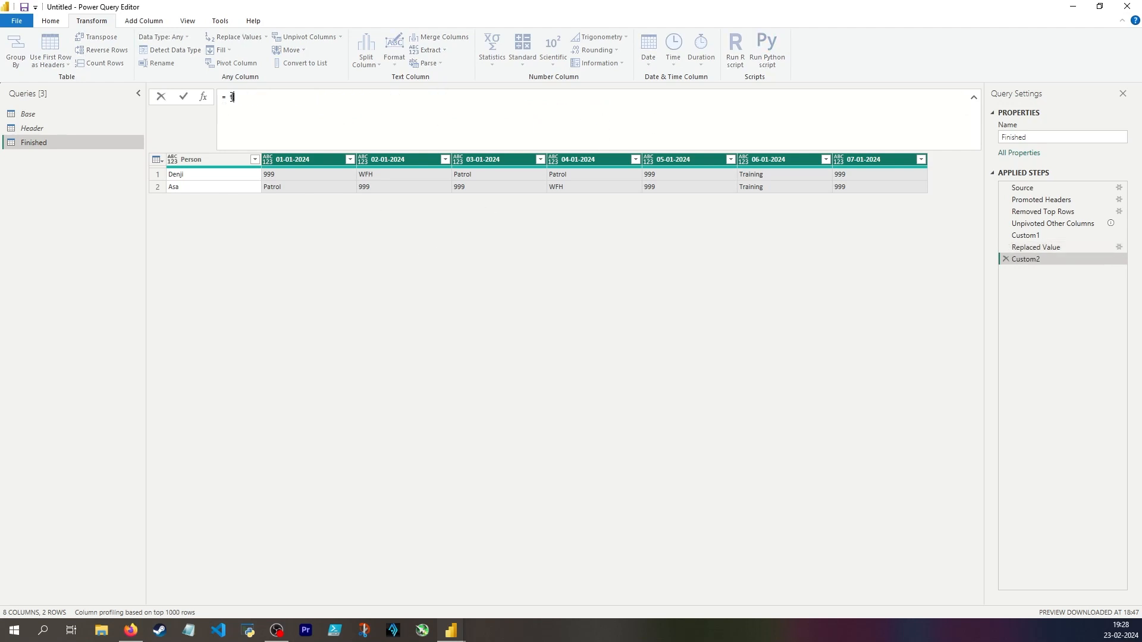
text(Table)
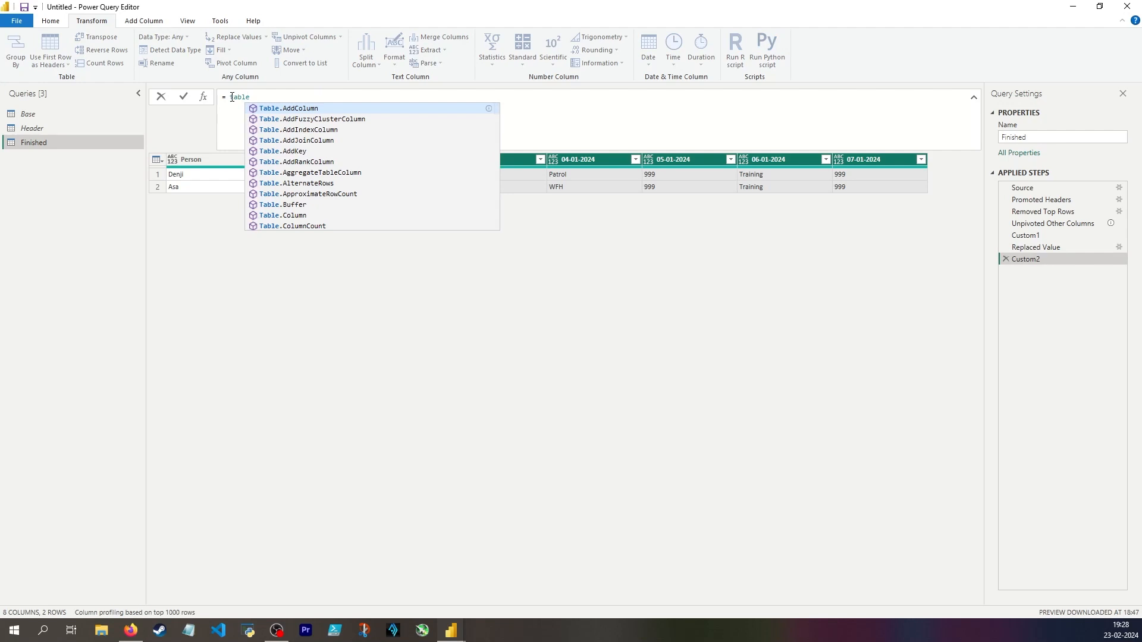
text(.ColumnNames()
text(#"Replaced Value")
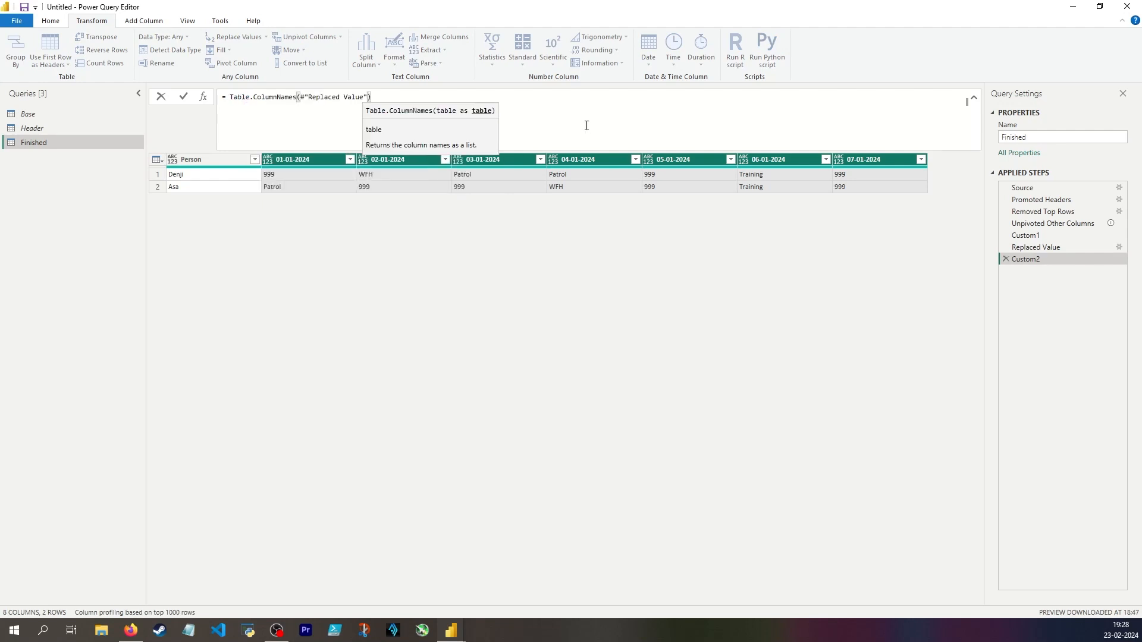
key(Return)
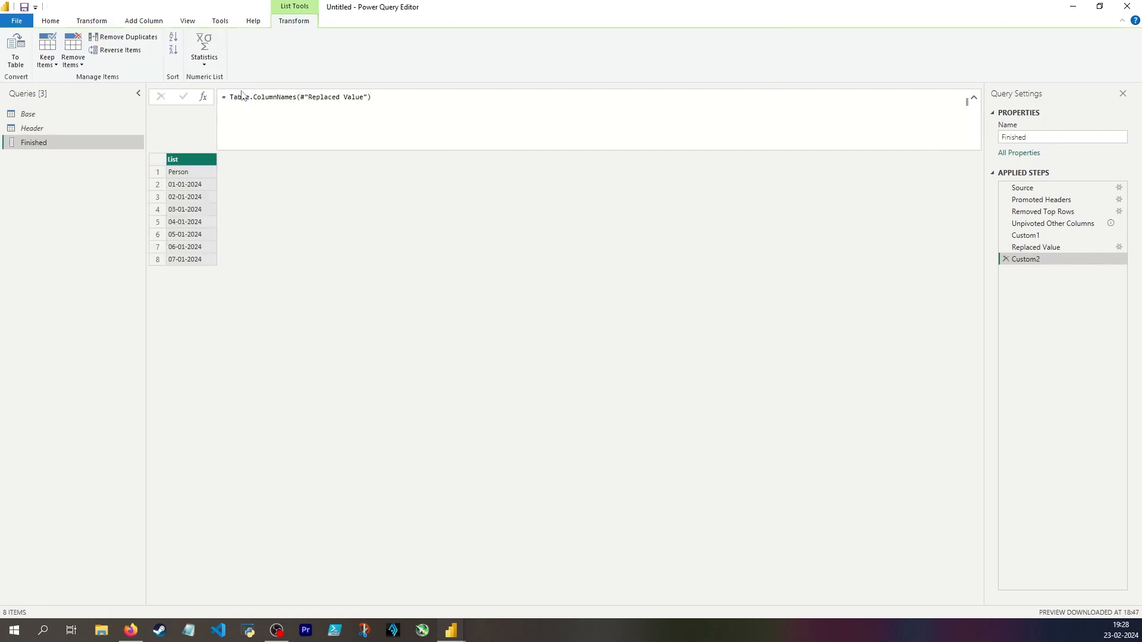
click(189, 172)
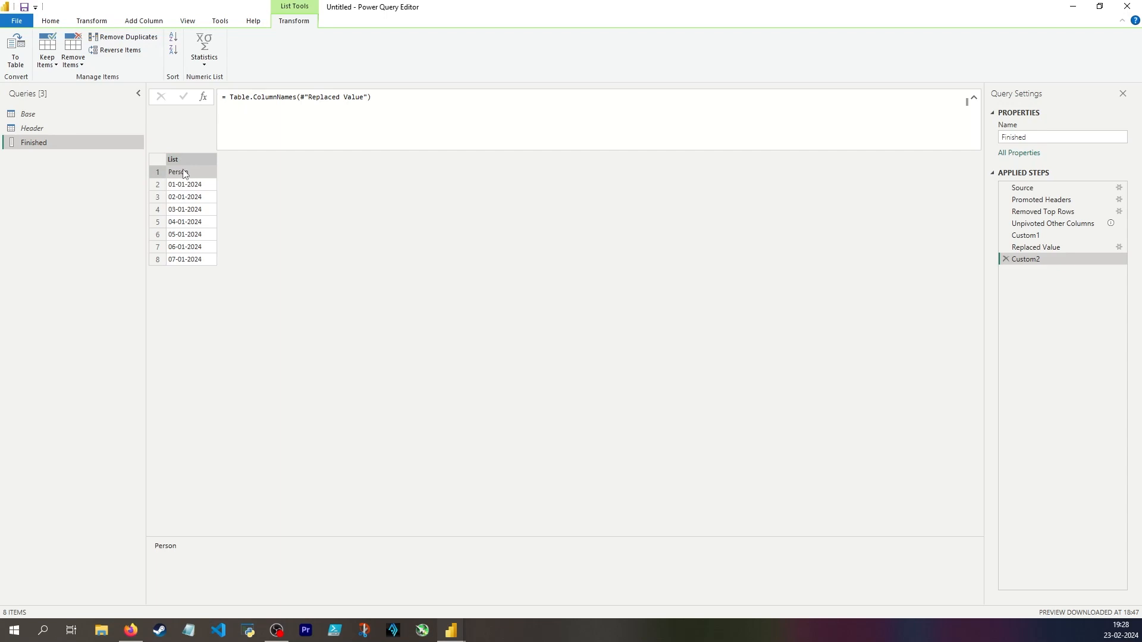
Delete the column-names step and swap its copied expression in for the hard-coded date list in the Replaced Value formula.
drag(336, 136, 232, 99)
key(ctrl+c)
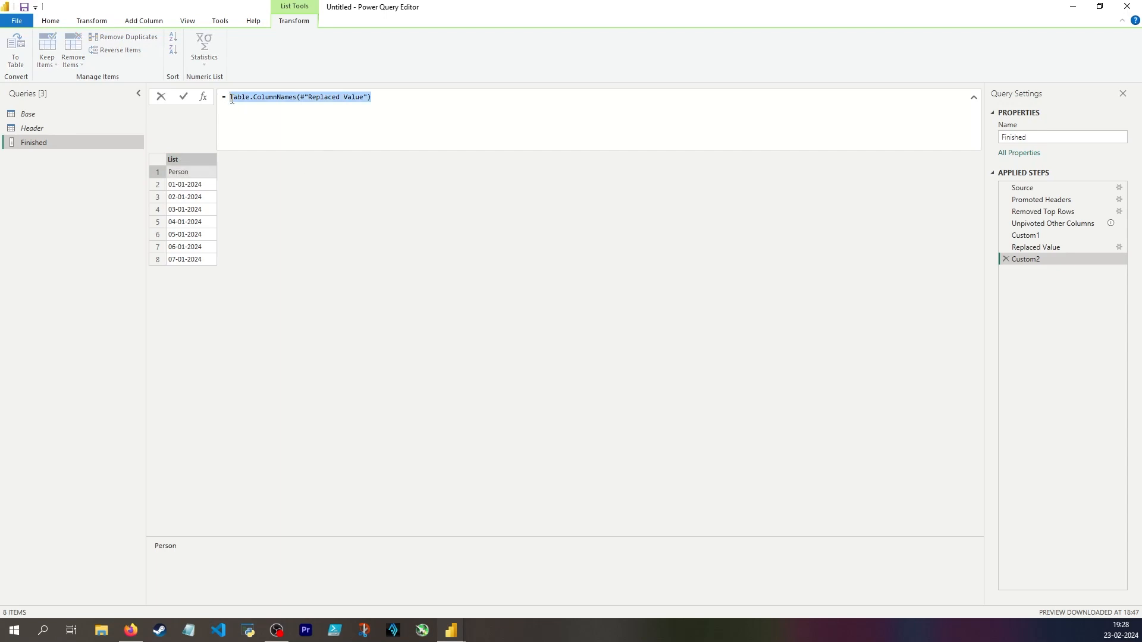
click(1005, 259)
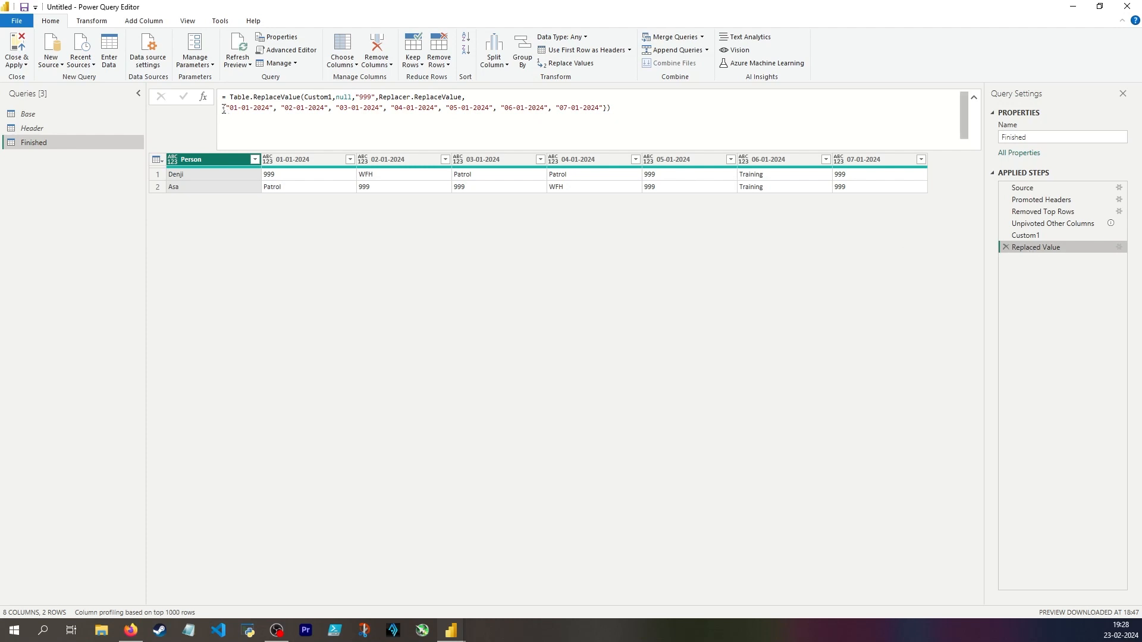
drag(224, 110, 608, 110)
key(ctrl+v)
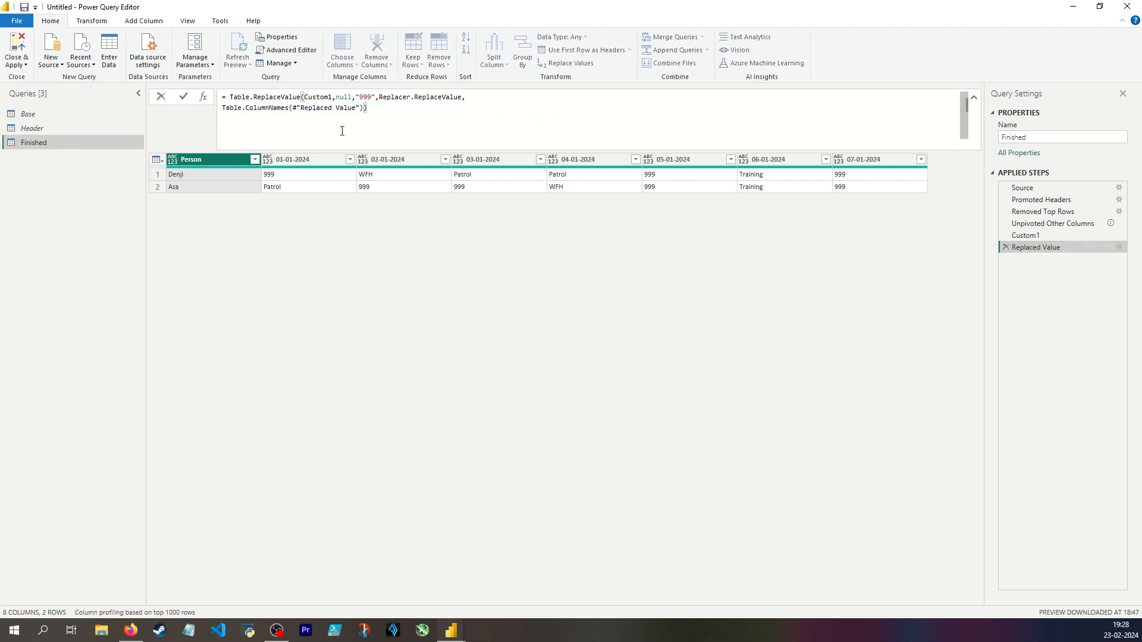
key(Return)
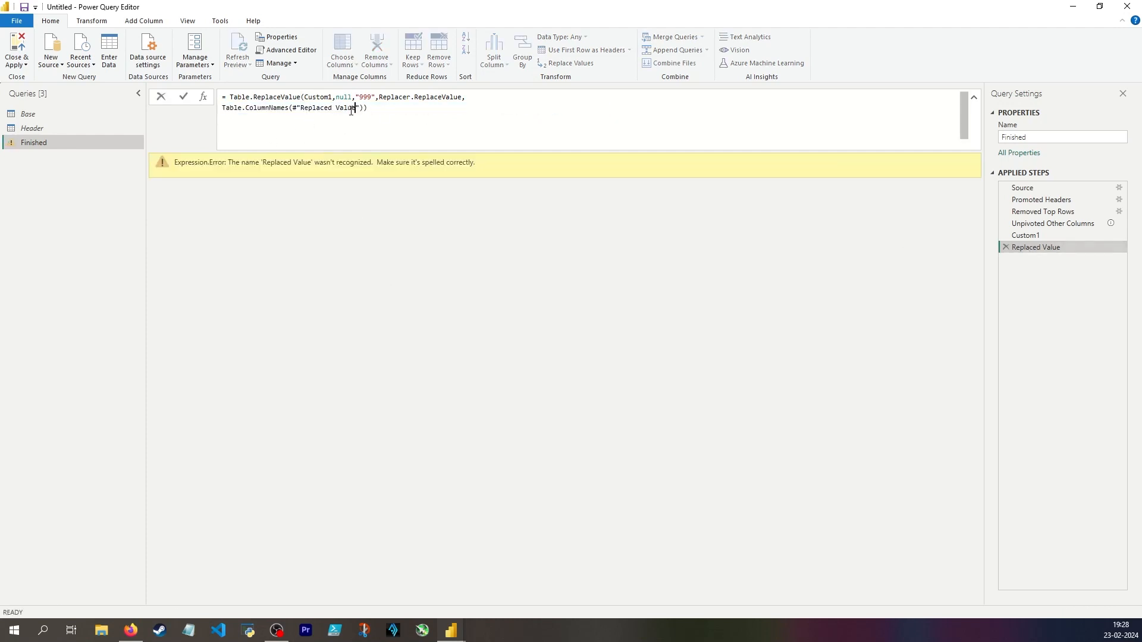
Change the table reference inside Table.ColumnNames of the Replaced Value formula to Custom1.
drag(358, 109, 301, 110)
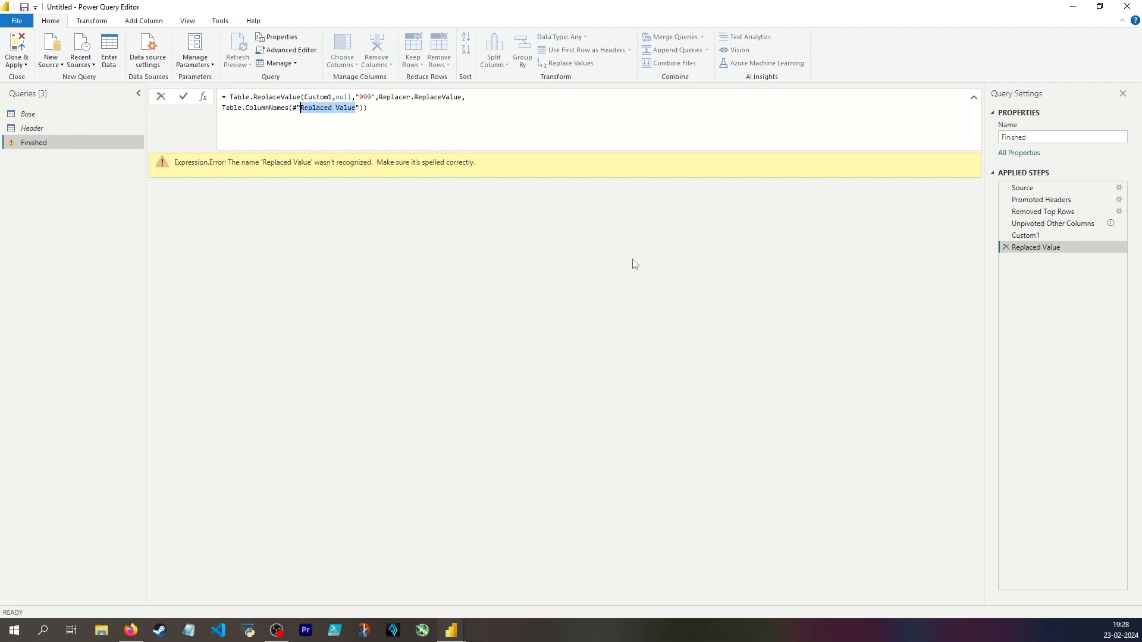
key(BackSpace)
key(BackSpace)
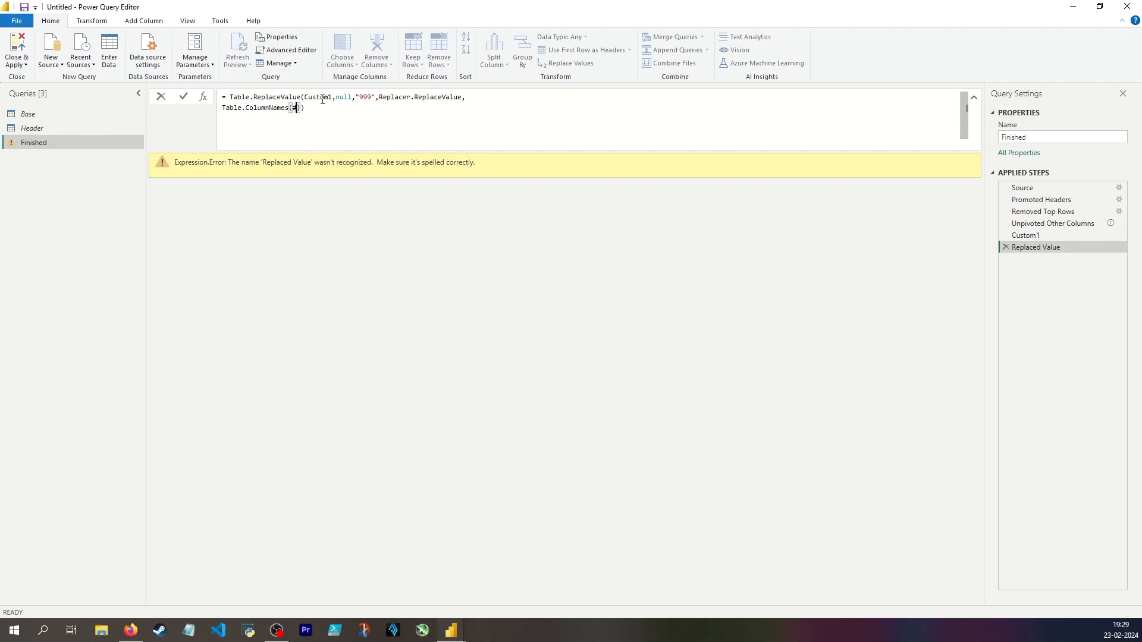
key(BackSpace)
text(Custom1)
key(Return)
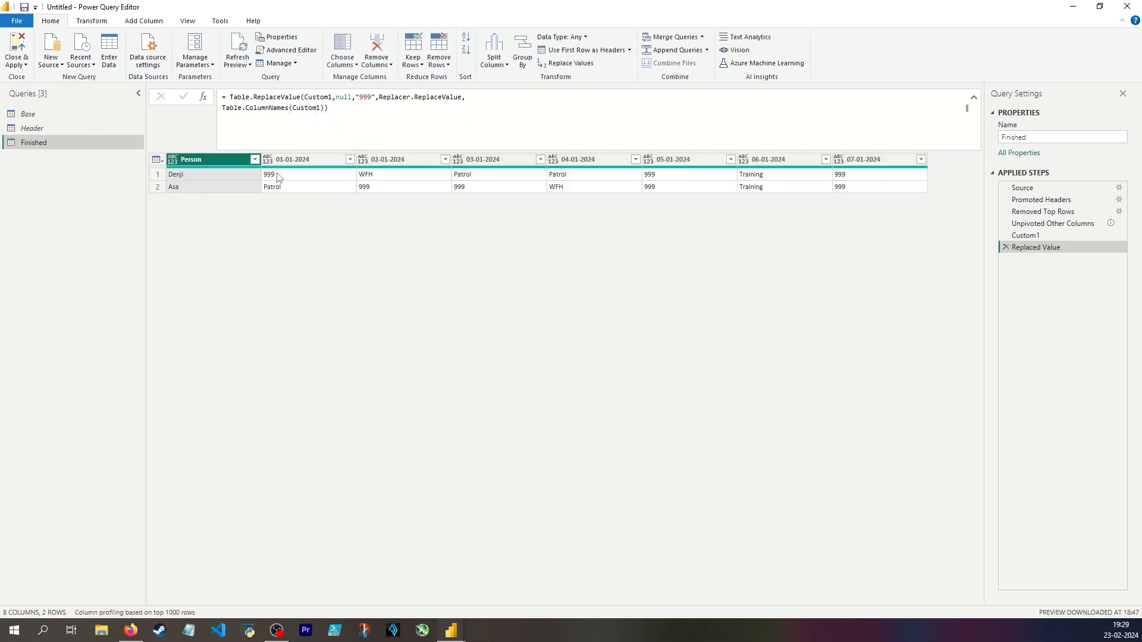
Set the replacement value for nulls in the Replaced Value formula to "Office".
click(91, 21)
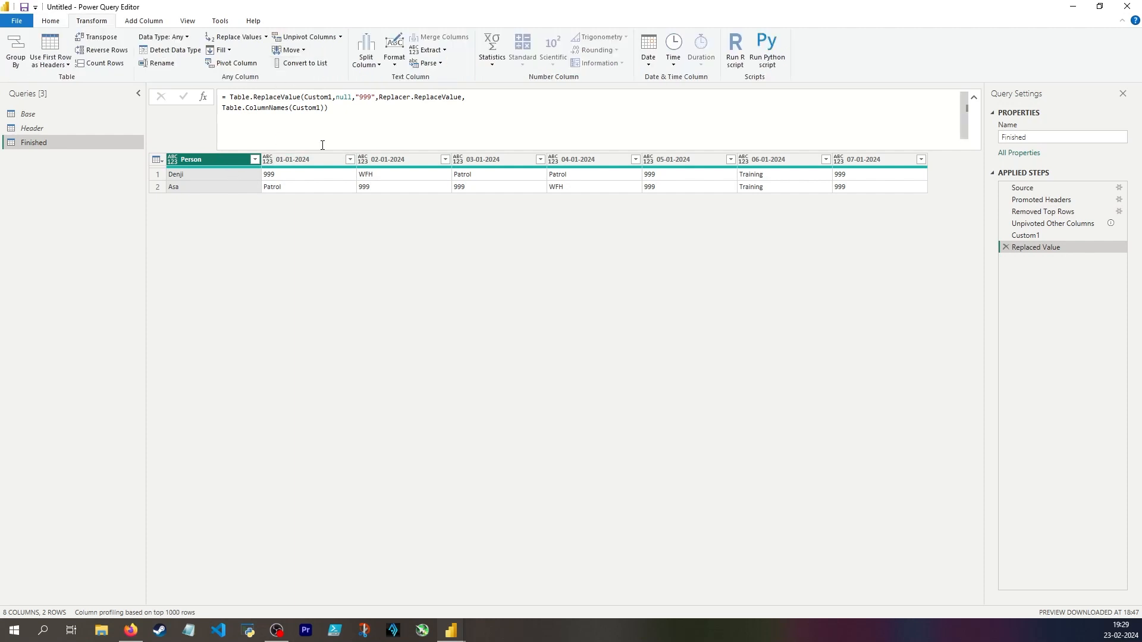
click(282, 174)
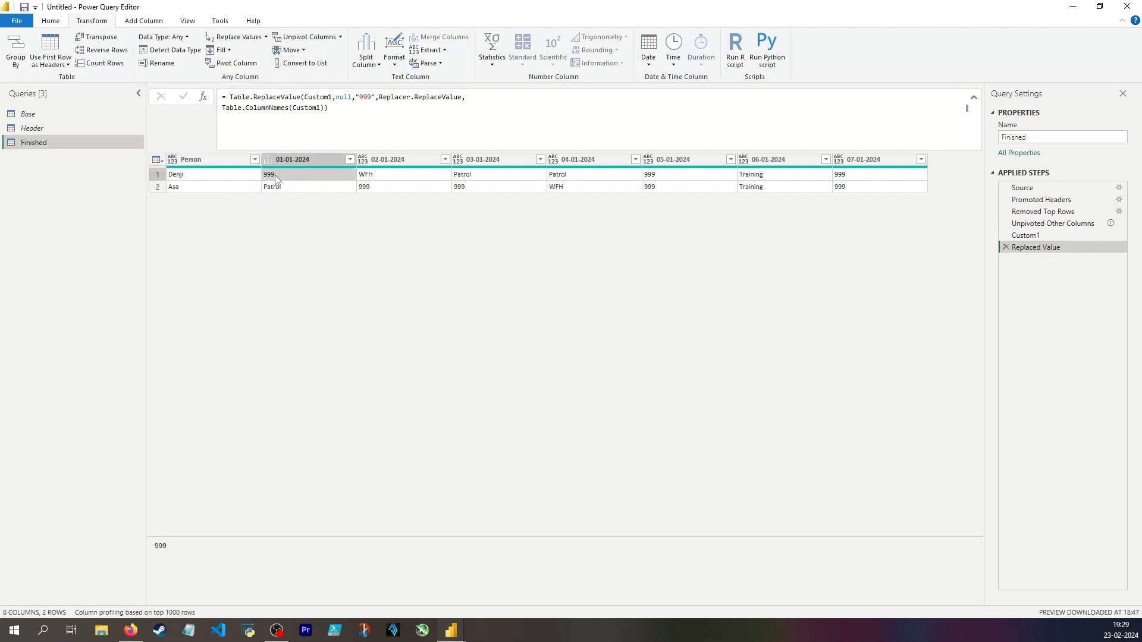
double_click(361, 96)
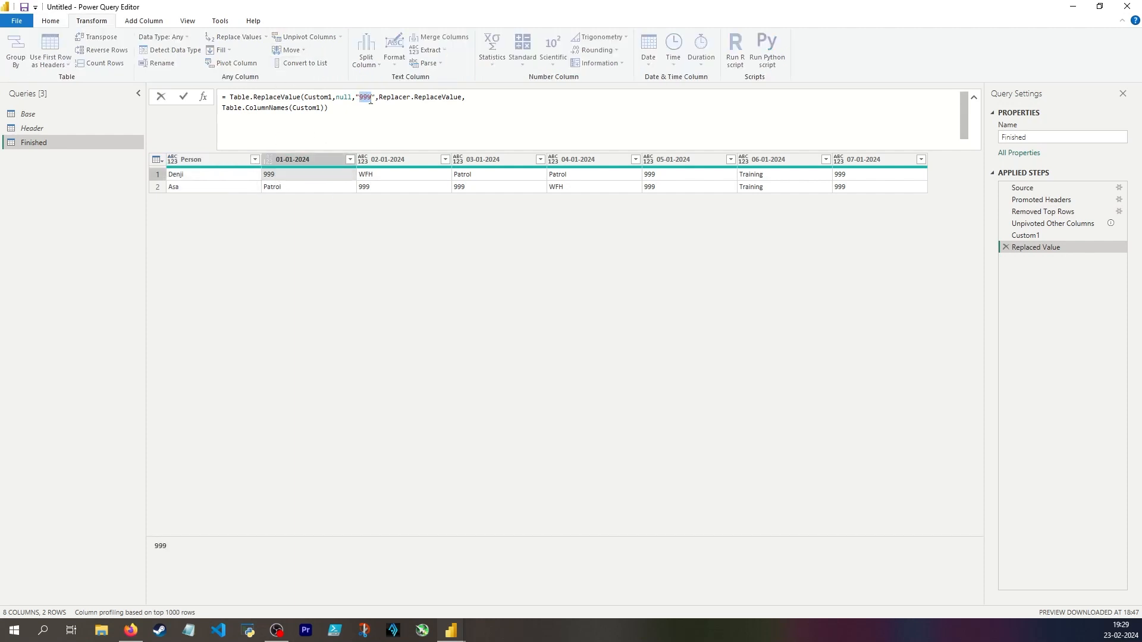
text(Office)
key(Return)
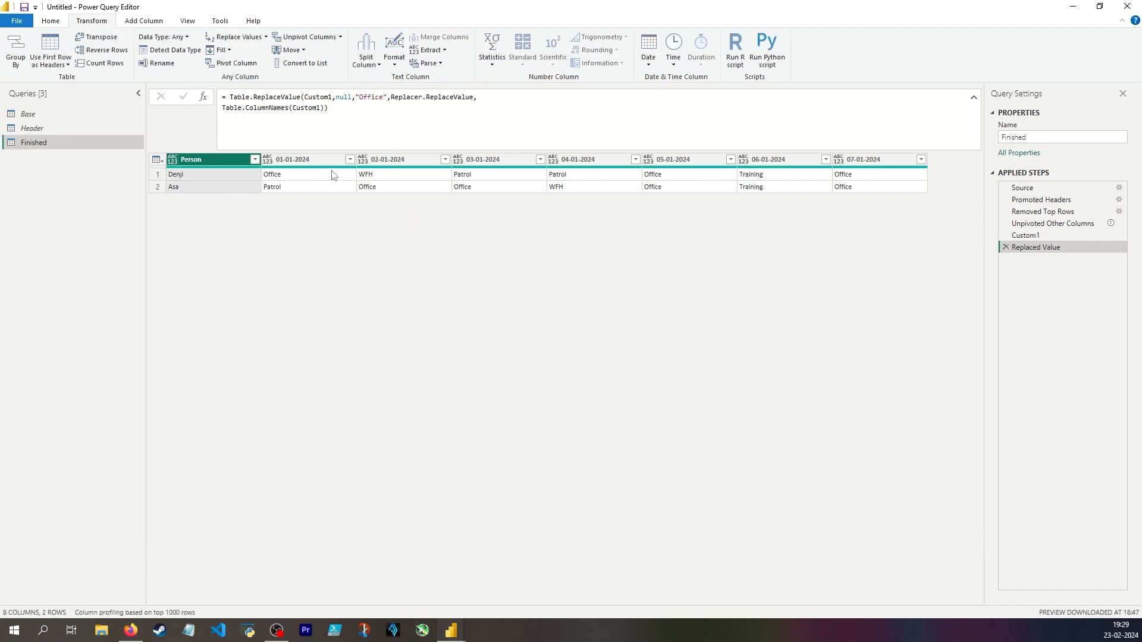
Delete the Custom1 step and point both table references in the Replaced Value formula to #"Removed Top Rows".
click(1044, 234)
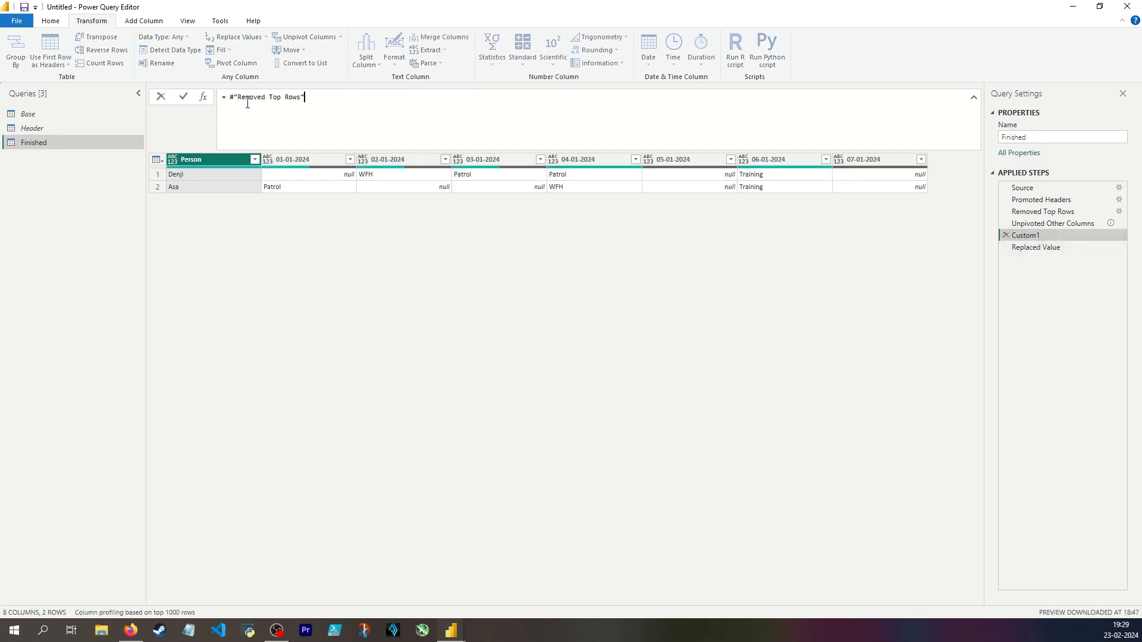
drag(304, 97, 230, 97)
key(ctrl+c)
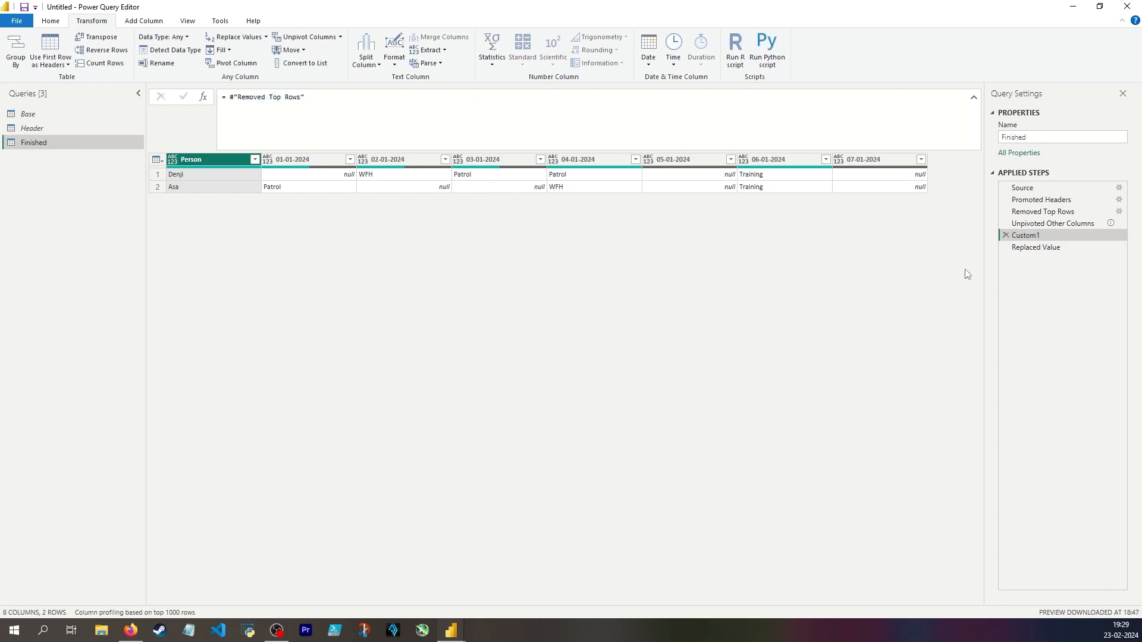
click(1006, 235)
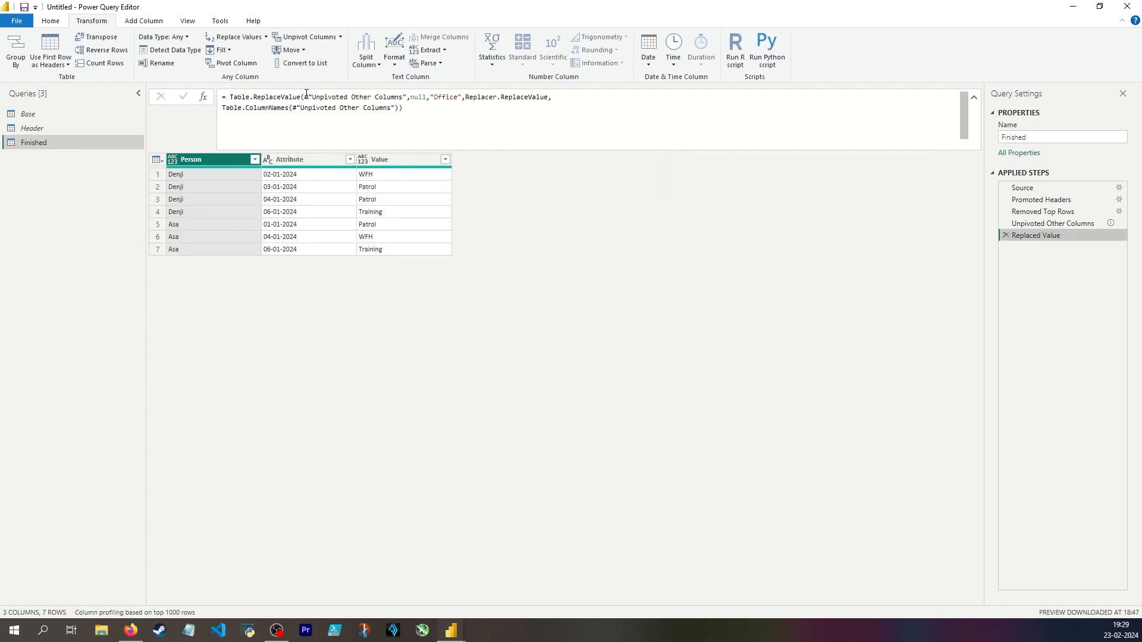
drag(306, 97, 407, 96)
key(ctrl+v)
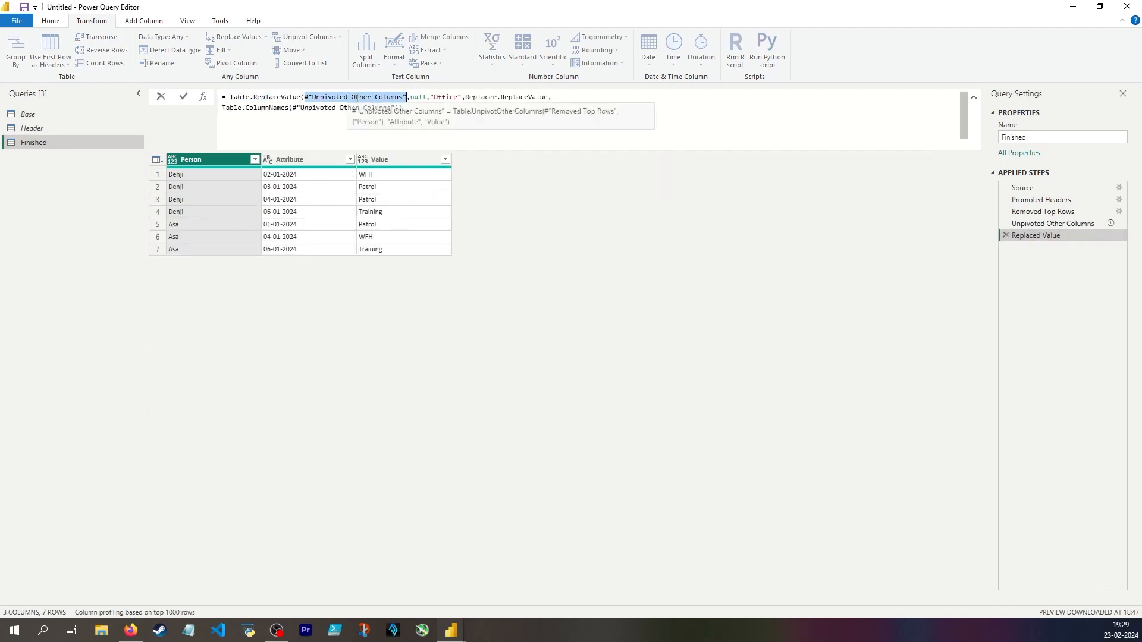
drag(293, 107, 395, 107)
key(ctrl+v)
key(Return)
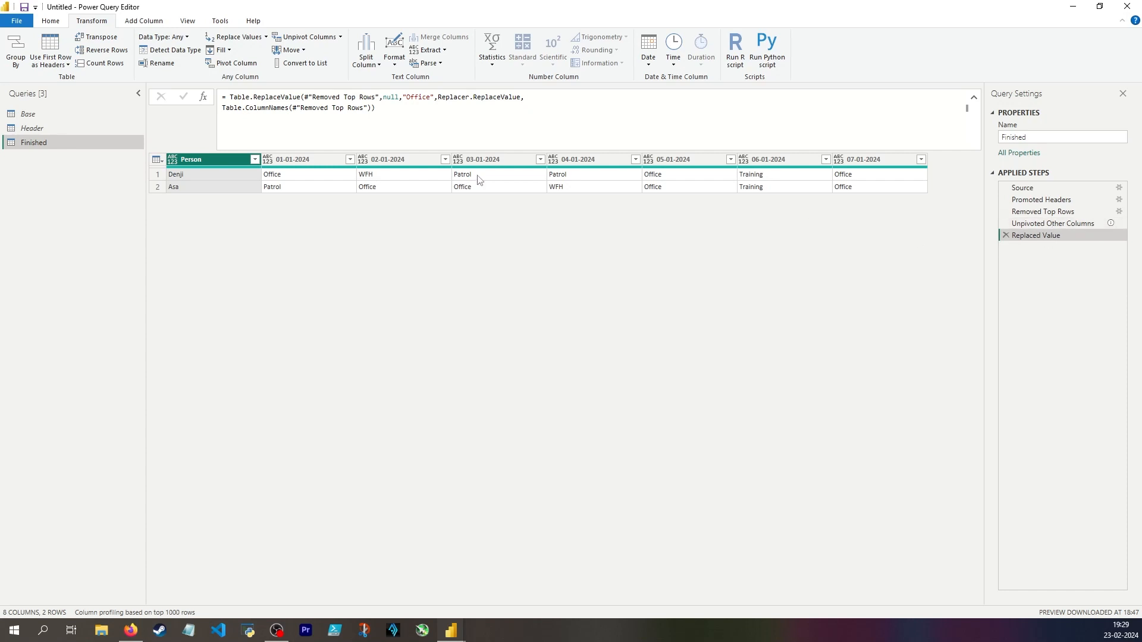
Unpivot all columns other than Person after the null replacement and compare the rows with the first unpivot step.
right_click(193, 160)
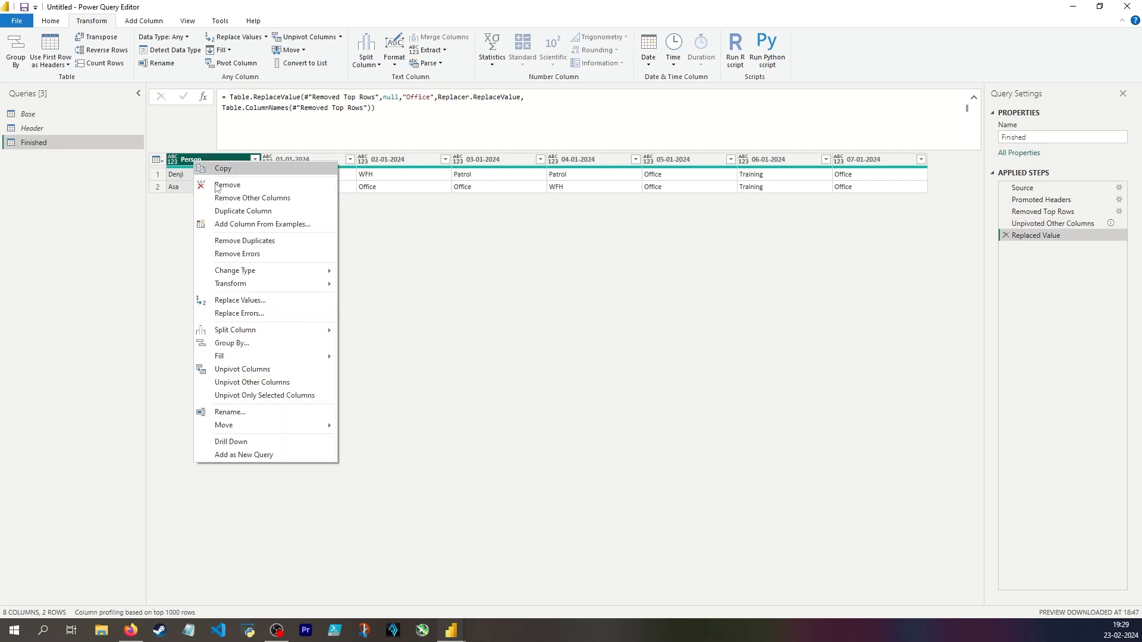
click(232, 384)
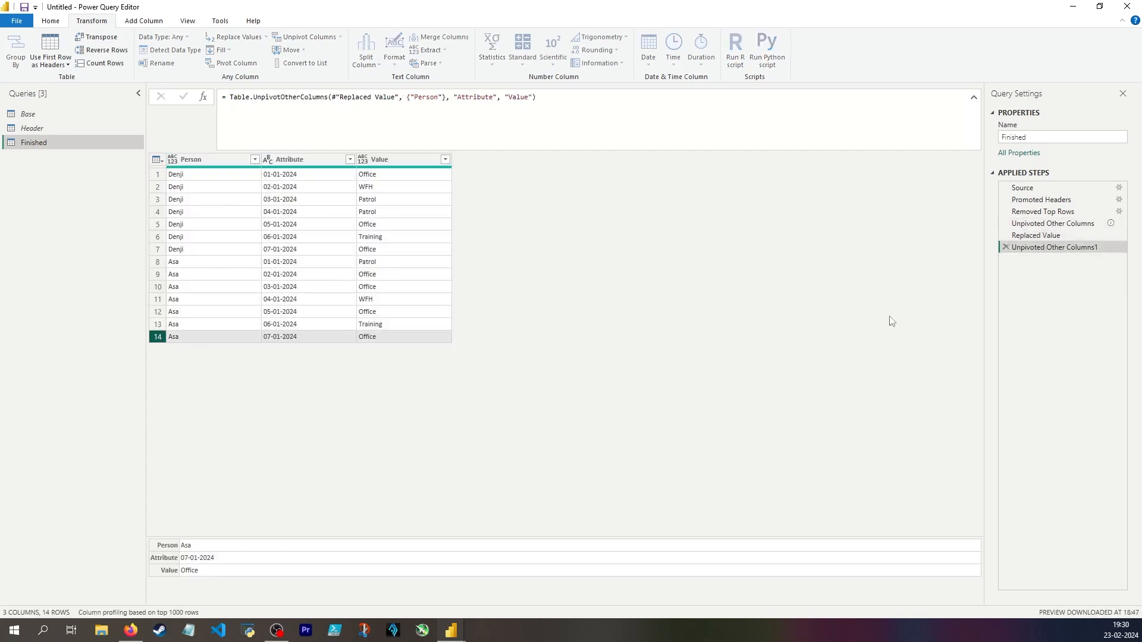
click(1052, 224)
click(156, 249)
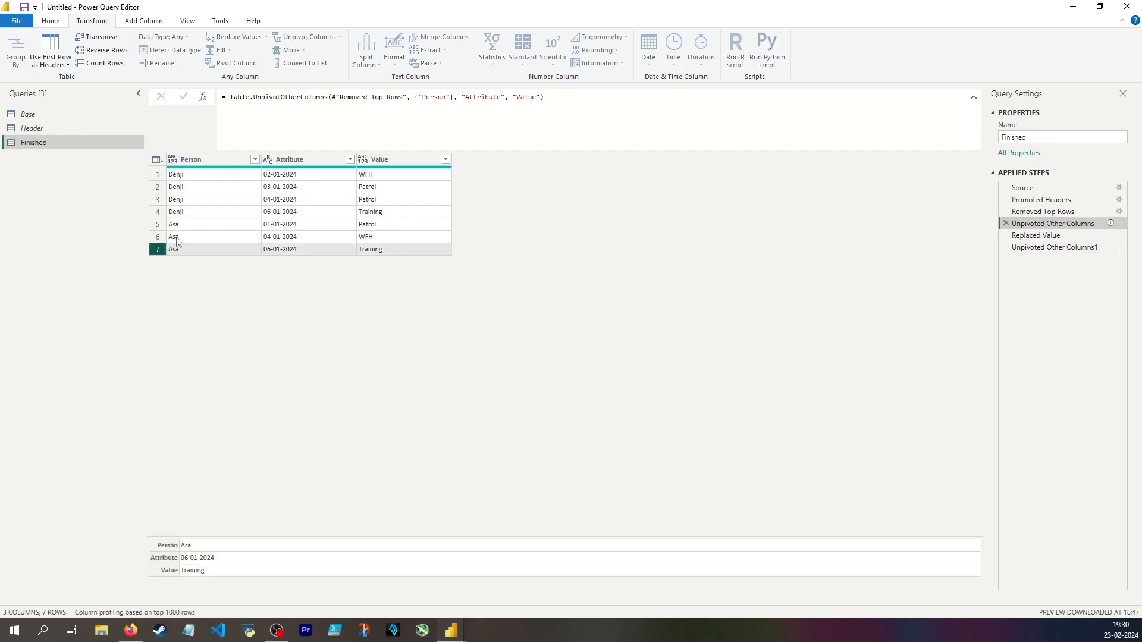
click(1052, 247)
click(304, 225)
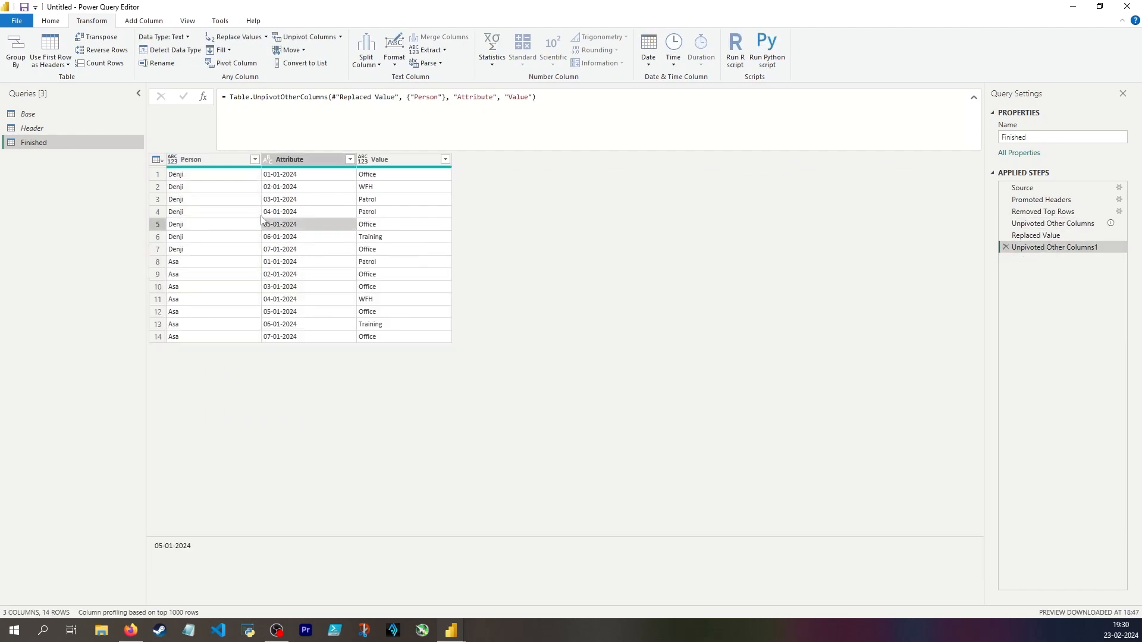
Rename the unpivoted Attribute and Value columns to Date and Status within the unpivot formula.
click(283, 163)
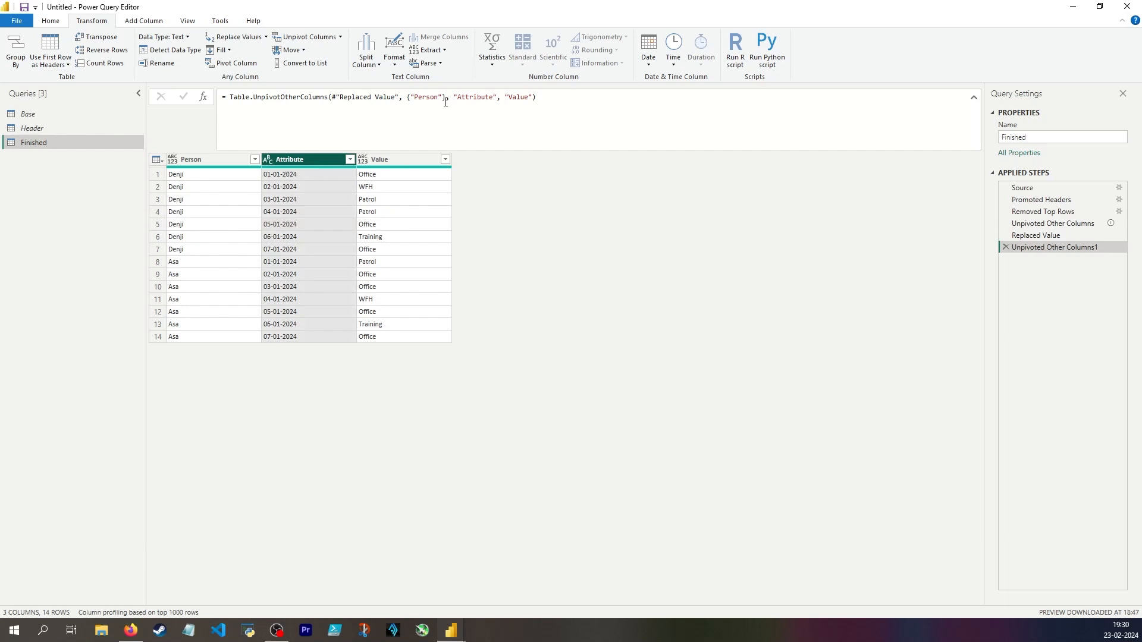
click(387, 159)
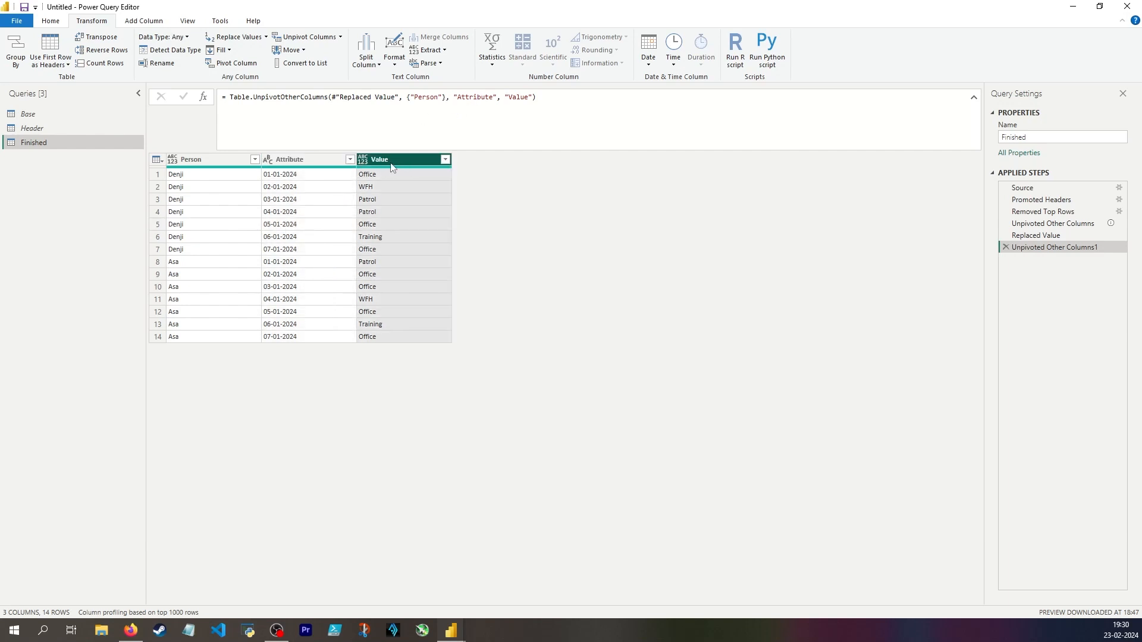
click(510, 96)
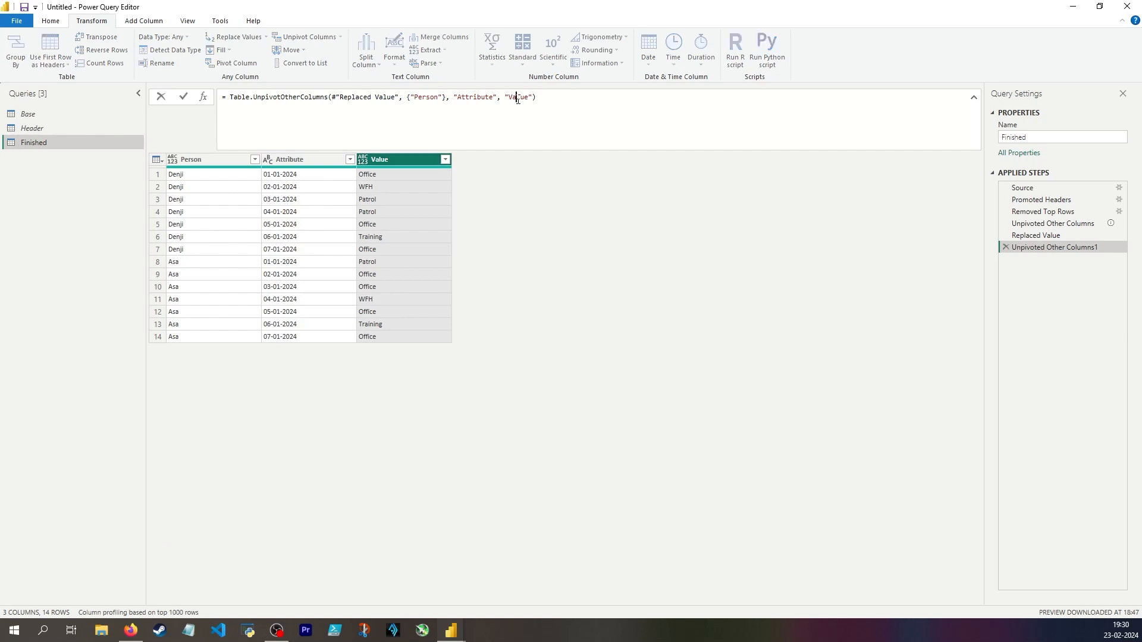
double_click(511, 97)
text(Status)
double_click(477, 97)
text(Date)
key(Return)
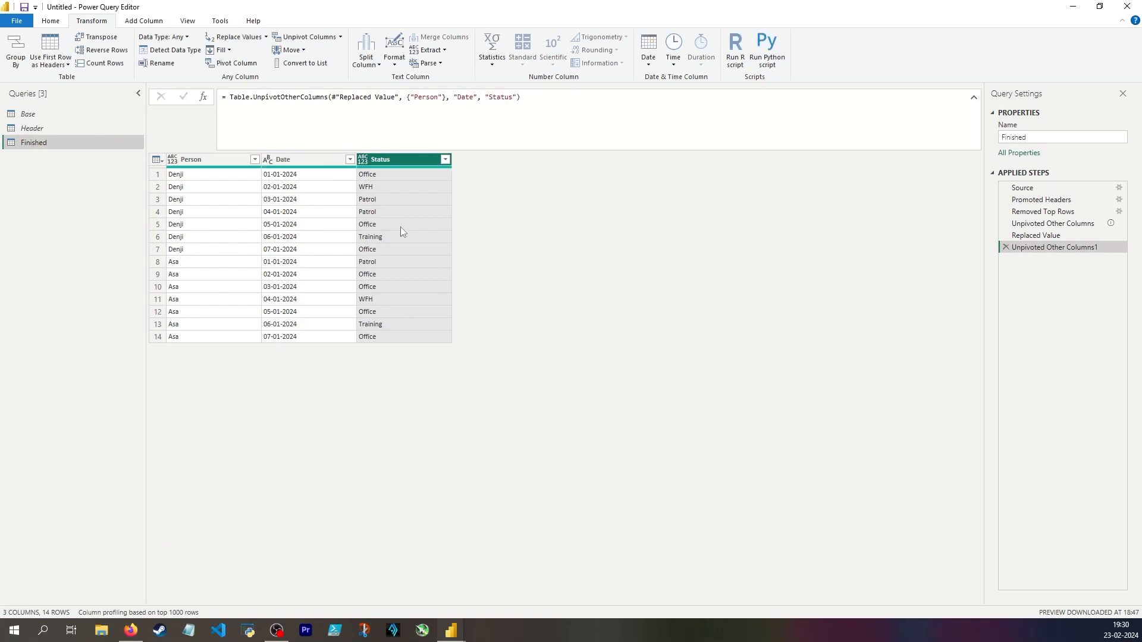
Set the data type of the Date column to date and of the Status and Person columns to text.
click(281, 175)
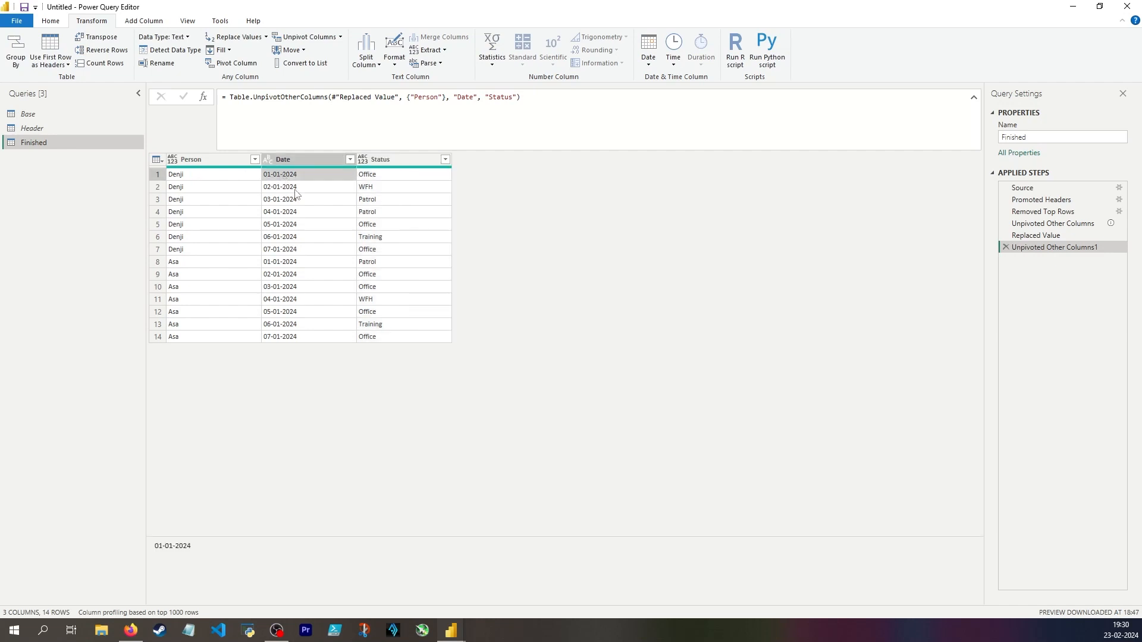
click(271, 163)
click(282, 237)
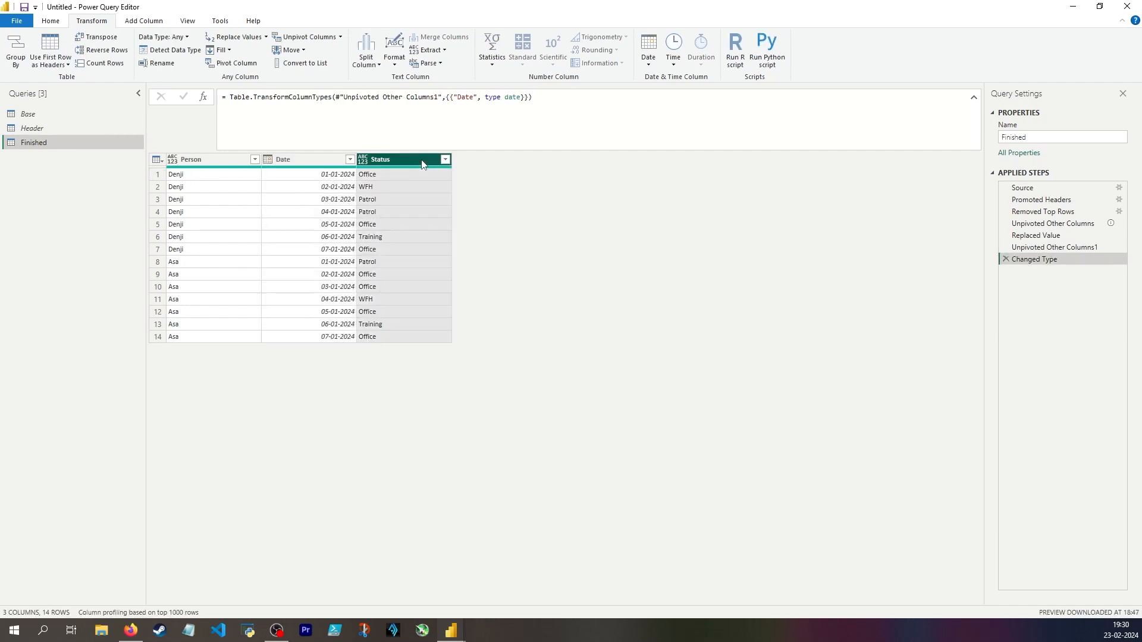
click(173, 162)
click(262, 296)
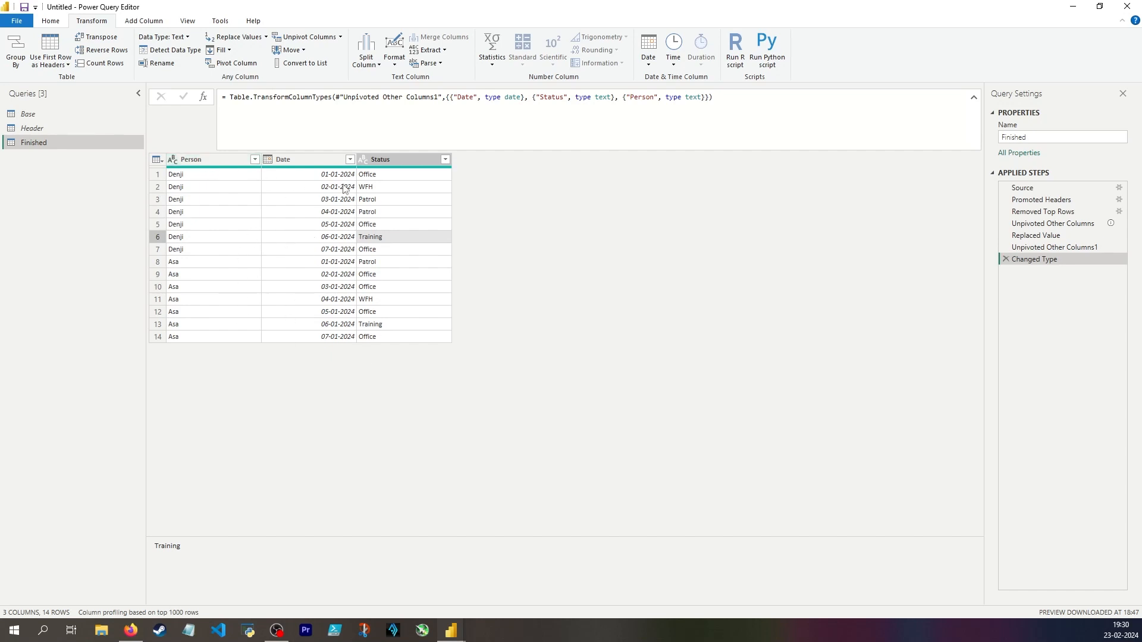
click(206, 200)
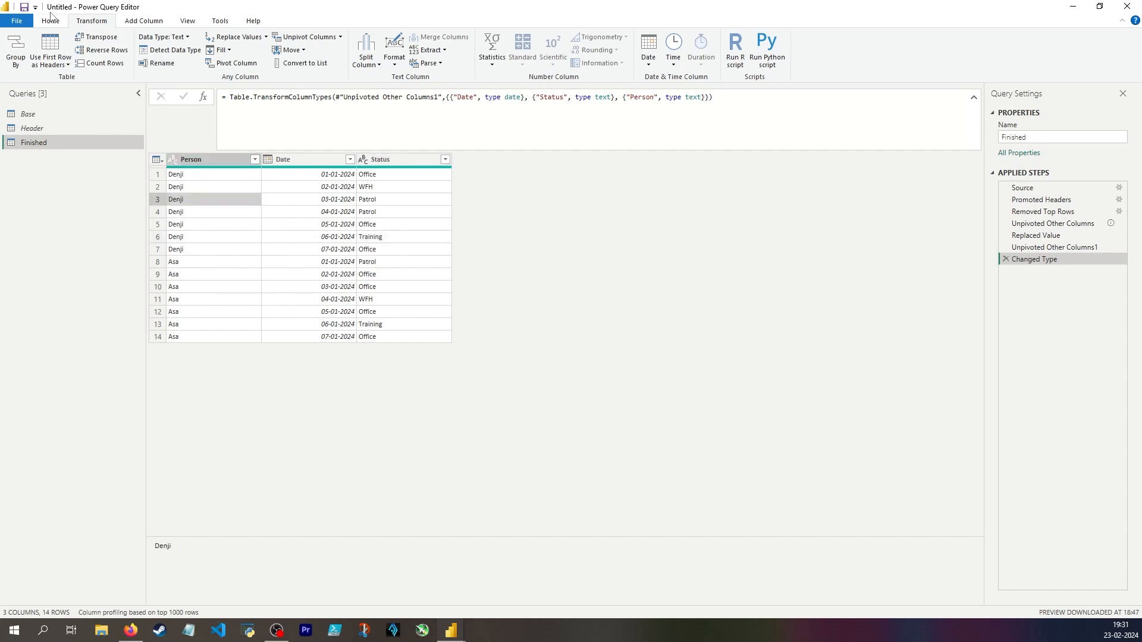